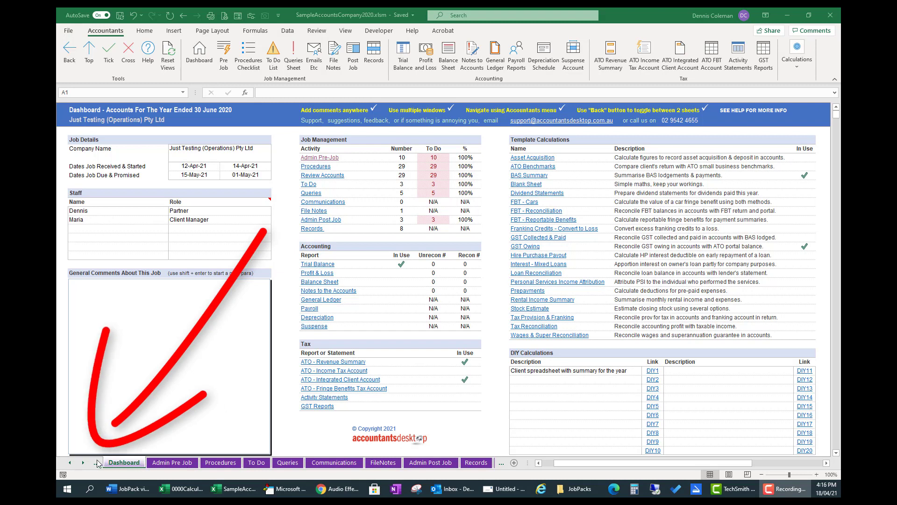
Step: Look through the JobPack's worksheets using the list of all sheets and the row of sheet tabs
click(81, 466)
right_click(81, 466)
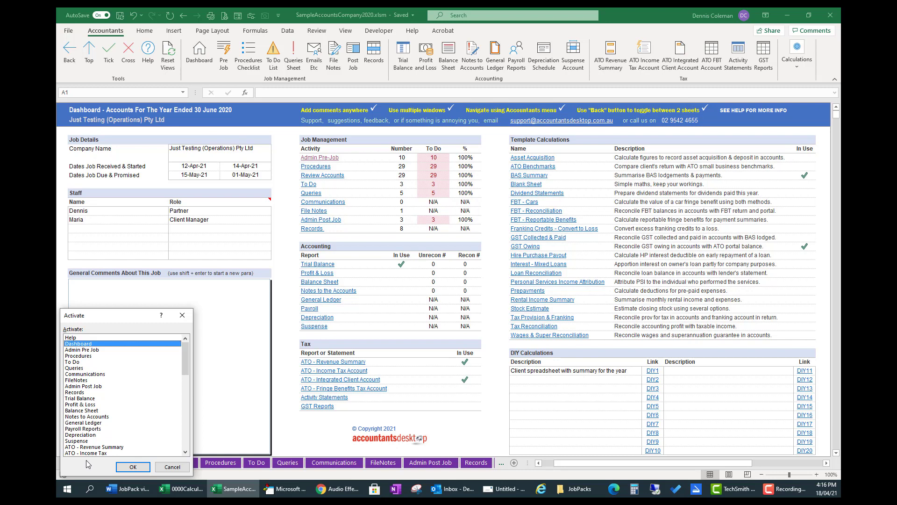
click(156, 467)
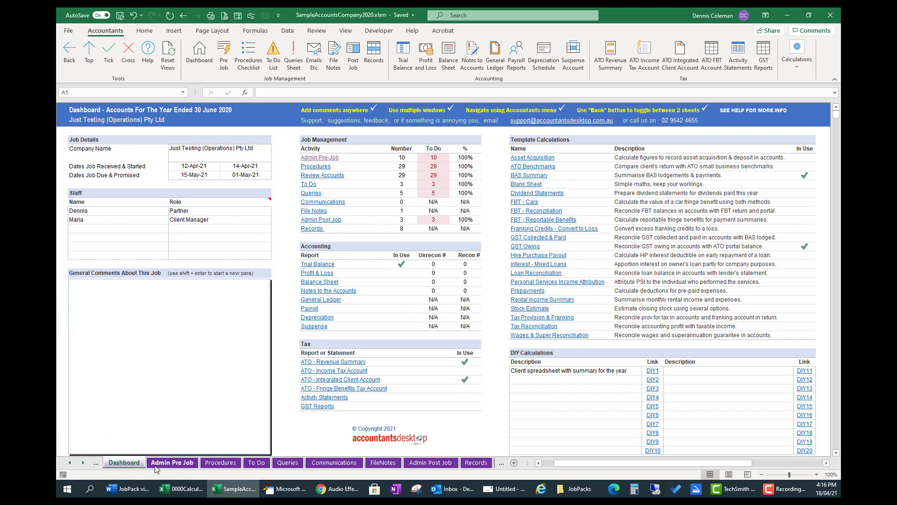
click(82, 464)
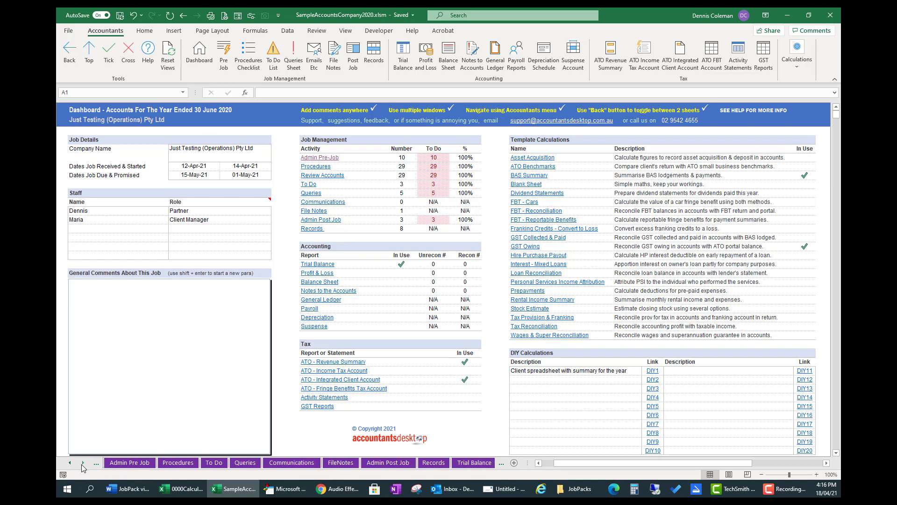
click(83, 464)
click(83, 465)
click(82, 464)
click(83, 464)
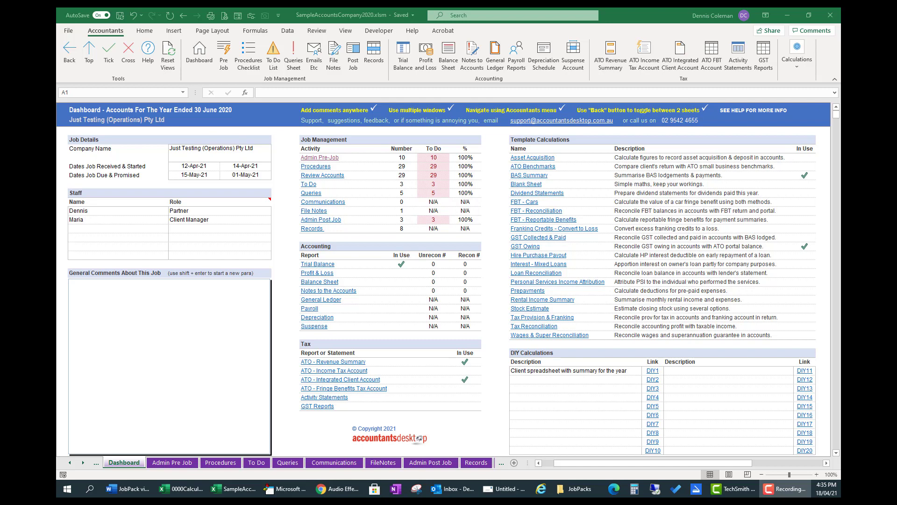
Step: View the JobPack Help sheet and the information note on the Admin Pre Job sheet
click(149, 55)
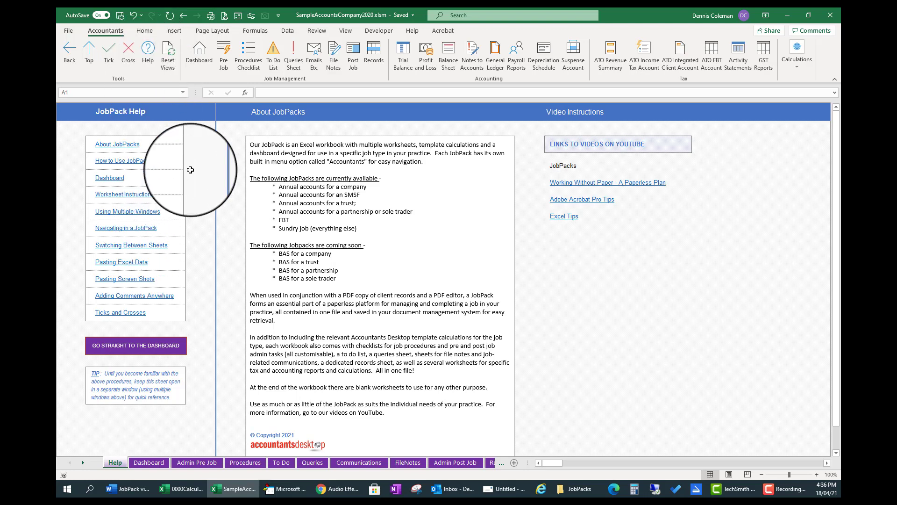
click(228, 60)
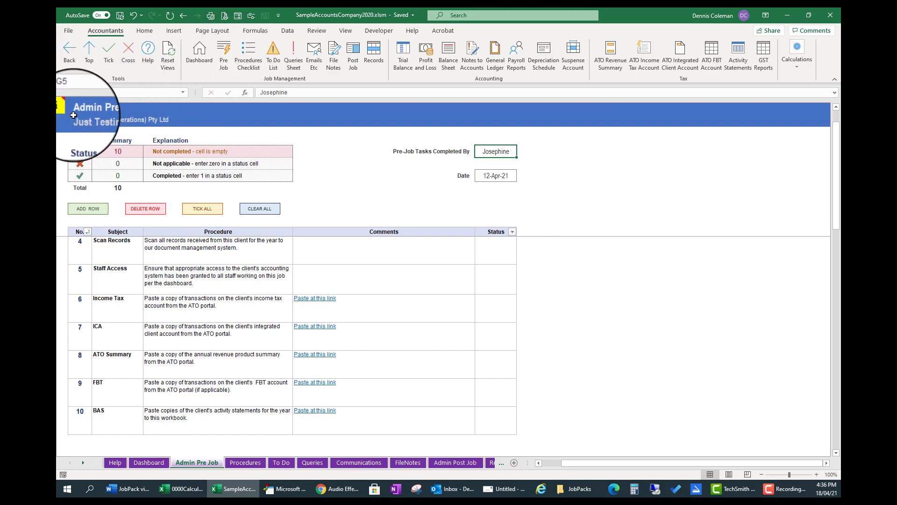
mouse_move(63, 111)
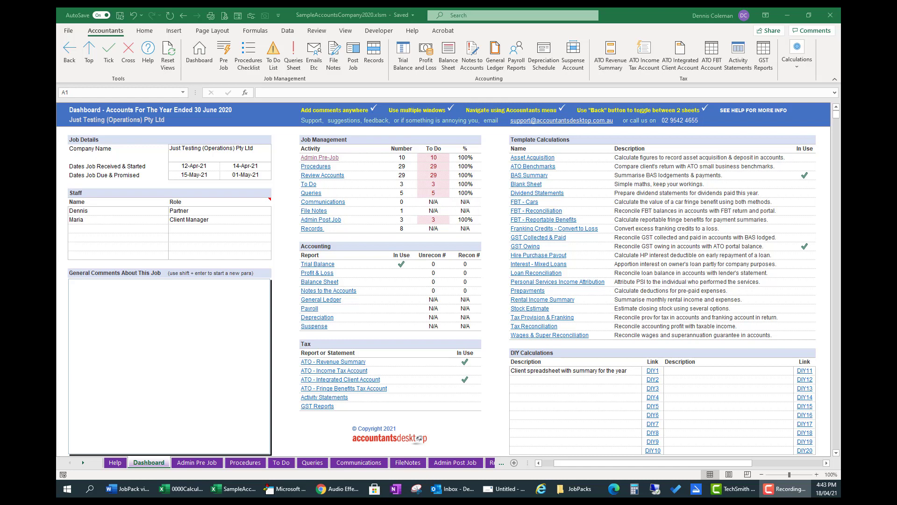
Step: View the Admin Pre Job task list and the Admin Post Job sheet
click(229, 55)
click(229, 55)
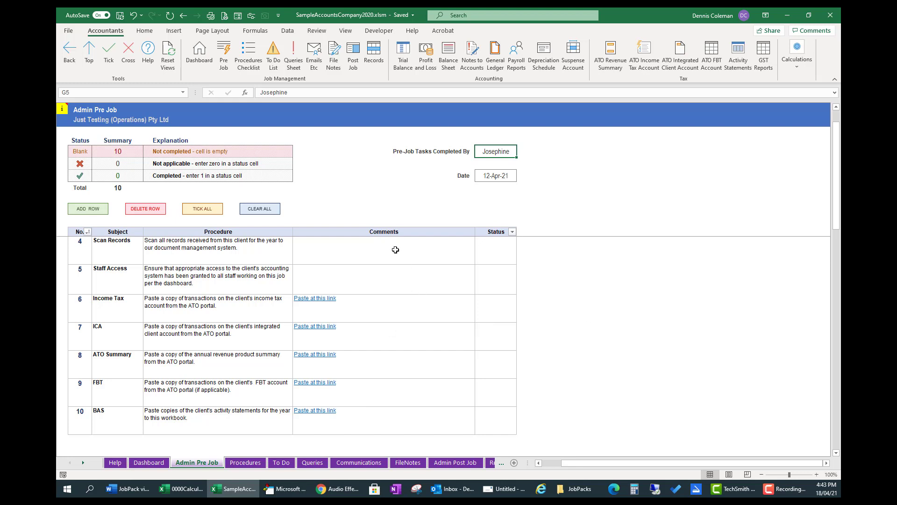
click(353, 55)
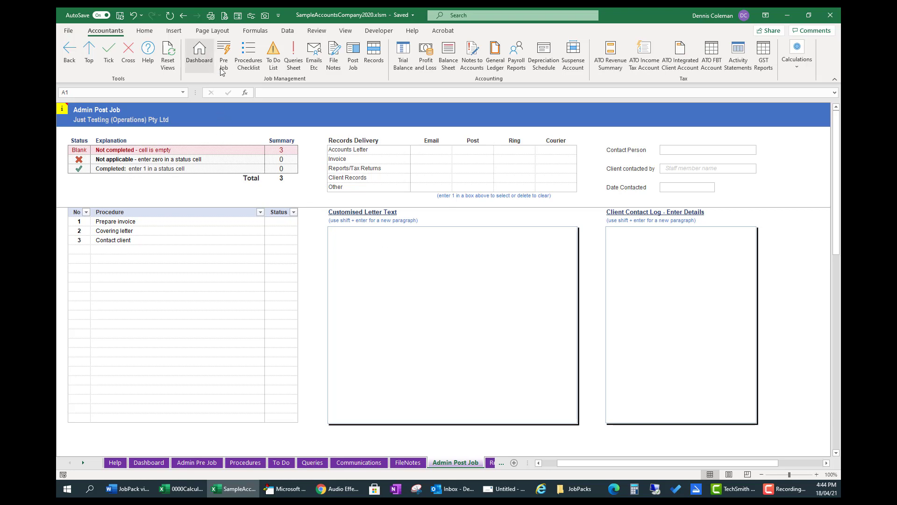
Step: In the Procedures Checklist, enter preparer status 0 for procedure 2 and 1 for procedure 3, and open the preparer Status filter
click(248, 59)
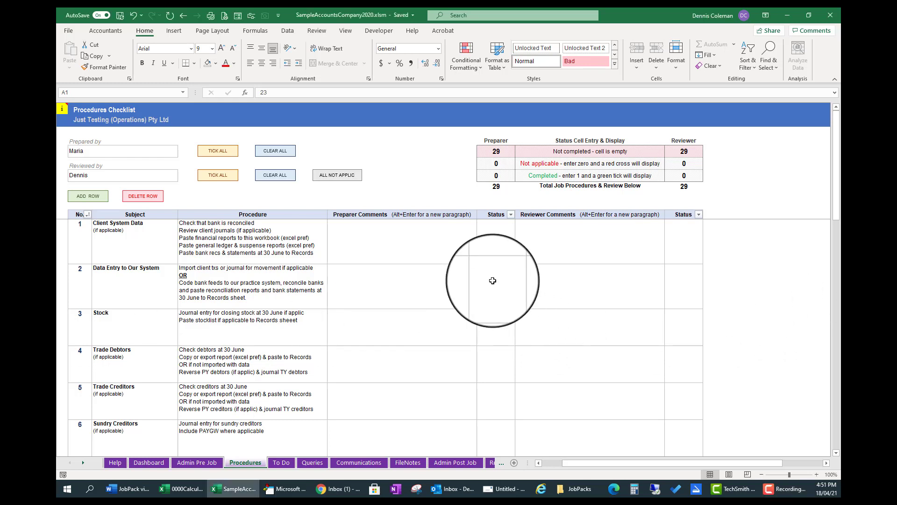
click(496, 283)
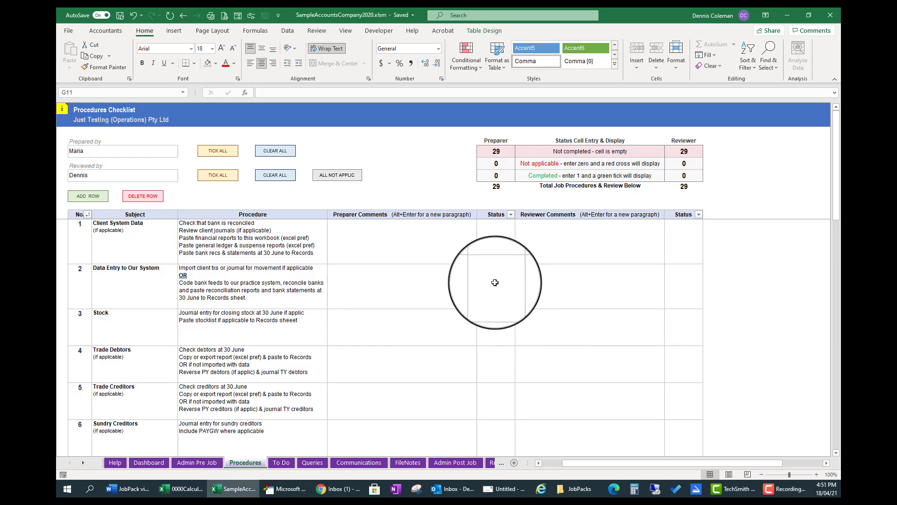
text(0)
key(Return)
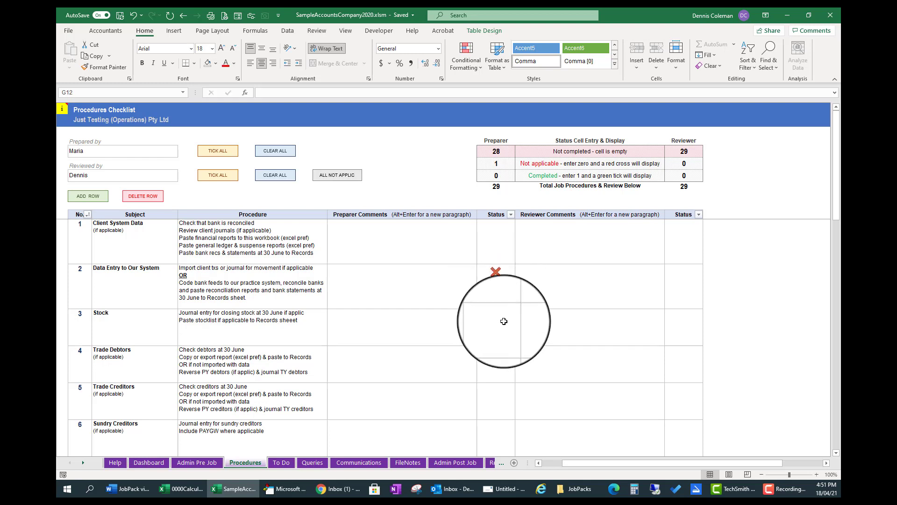
text(1)
key(Return)
click(512, 214)
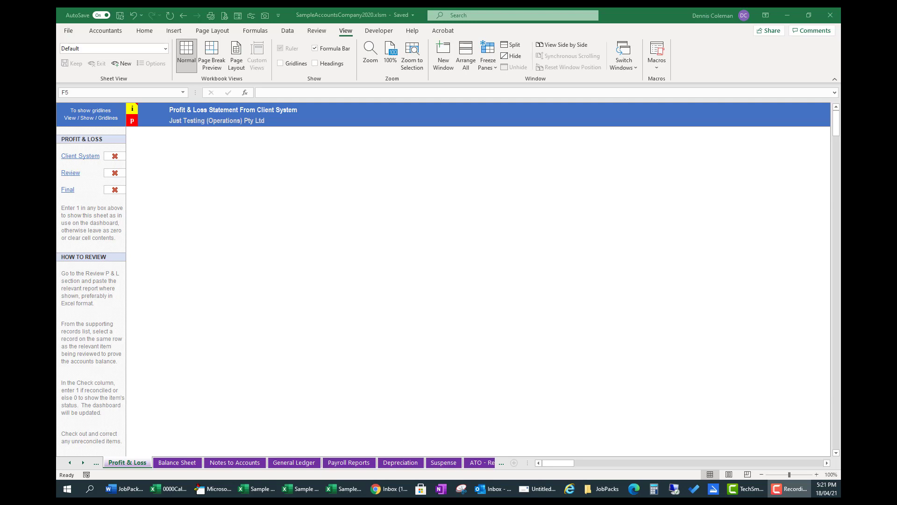
Step: Switch to the sample Profit & Loss Statement workbook and copy the whole report, B1 to row 28 of column D
mouse_move(258, 491)
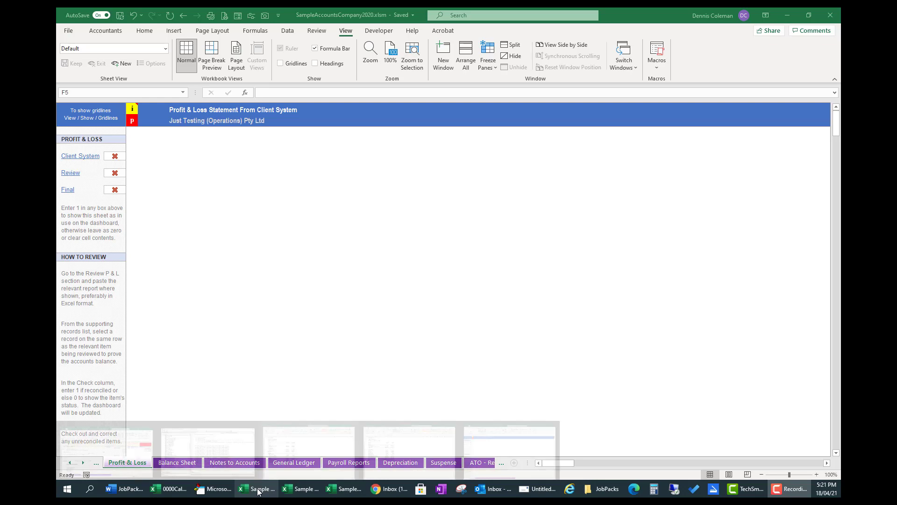
click(297, 490)
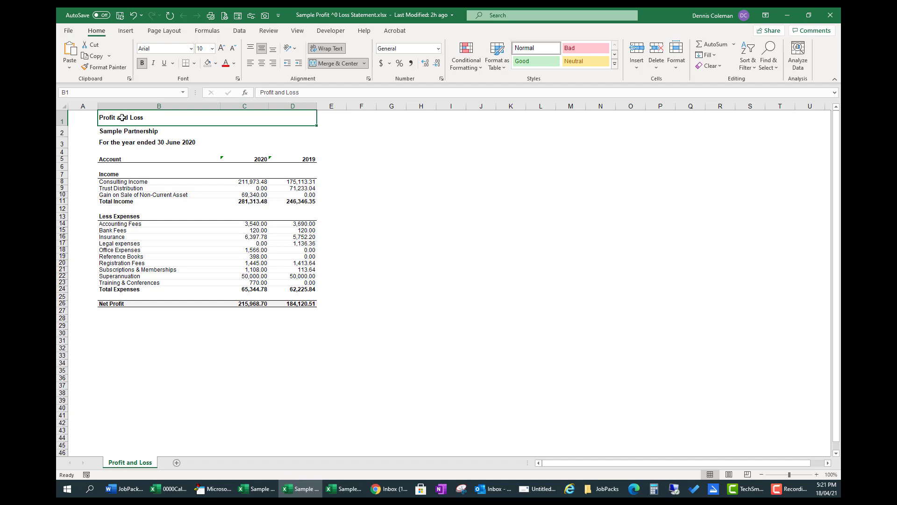
drag(121, 123, 158, 315)
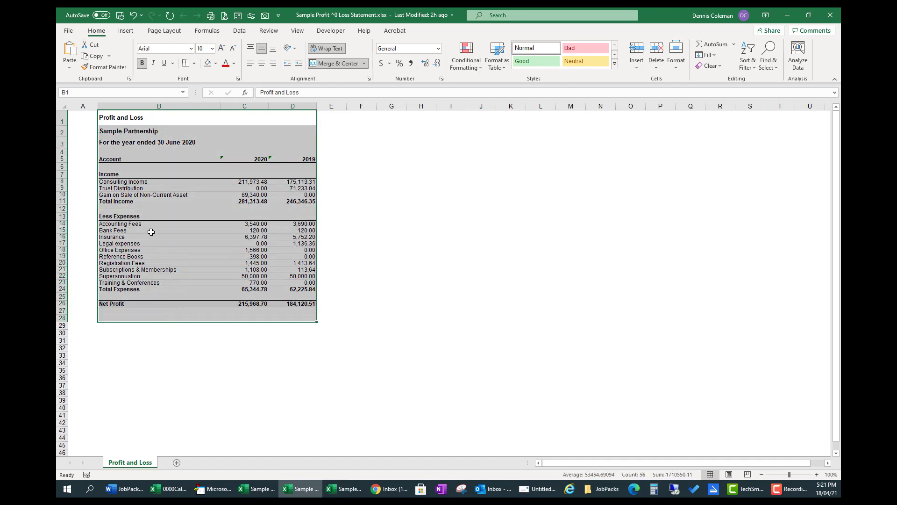
right_click(162, 190)
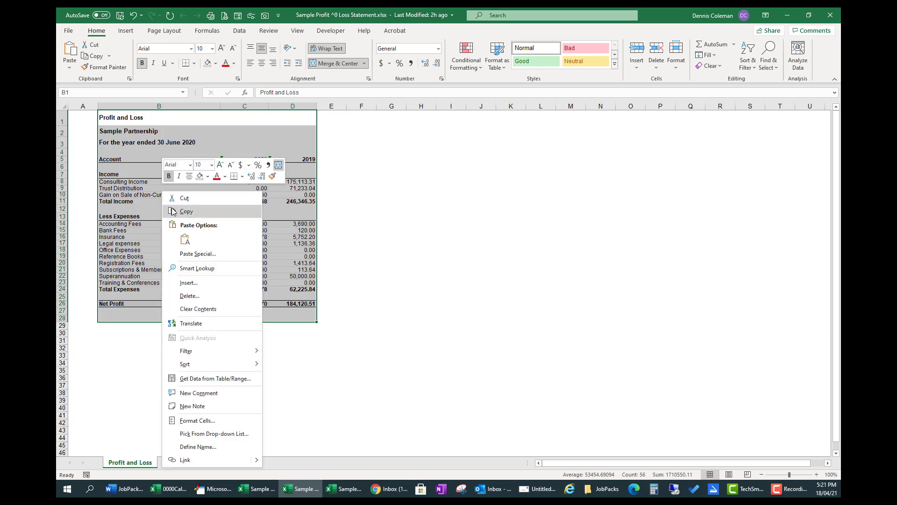
click(186, 214)
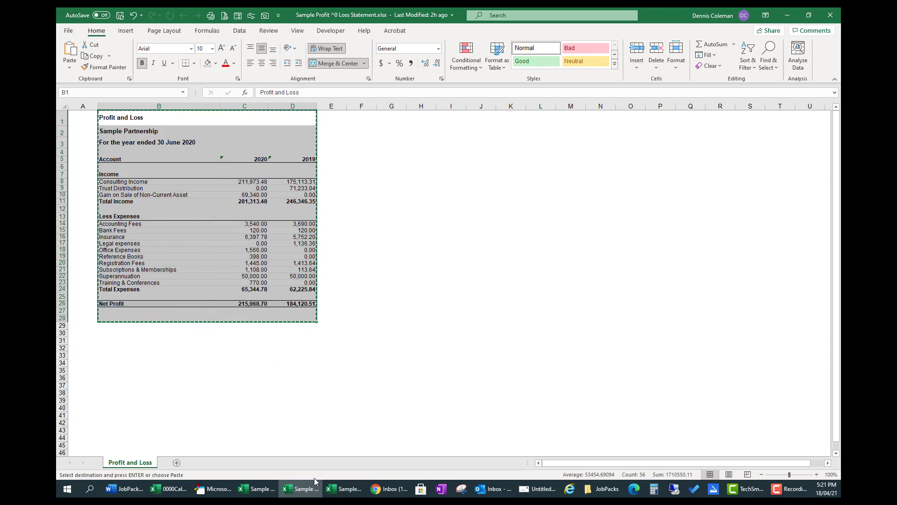
Step: Paste the copied report at F5 of the Profit & Loss sheet in SampleAccountsCompany2020.xlsm, keeping the source column widths
click(350, 493)
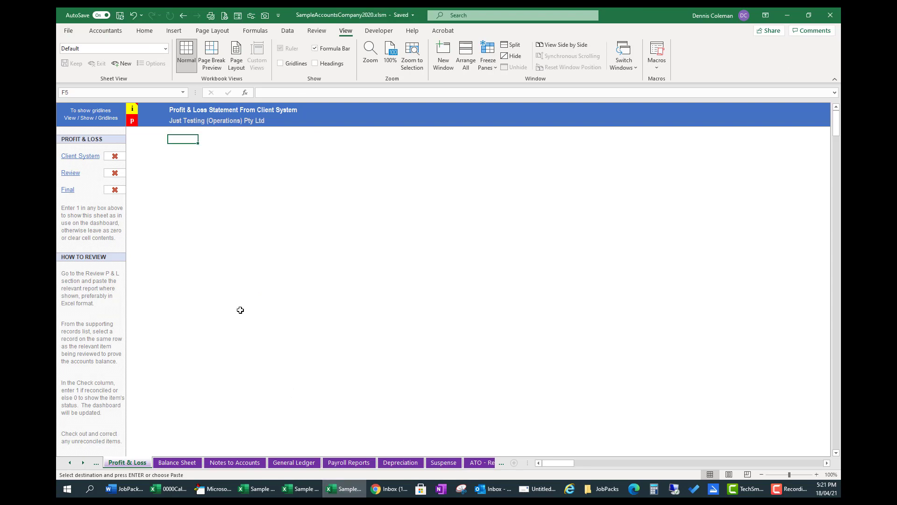
right_click(180, 139)
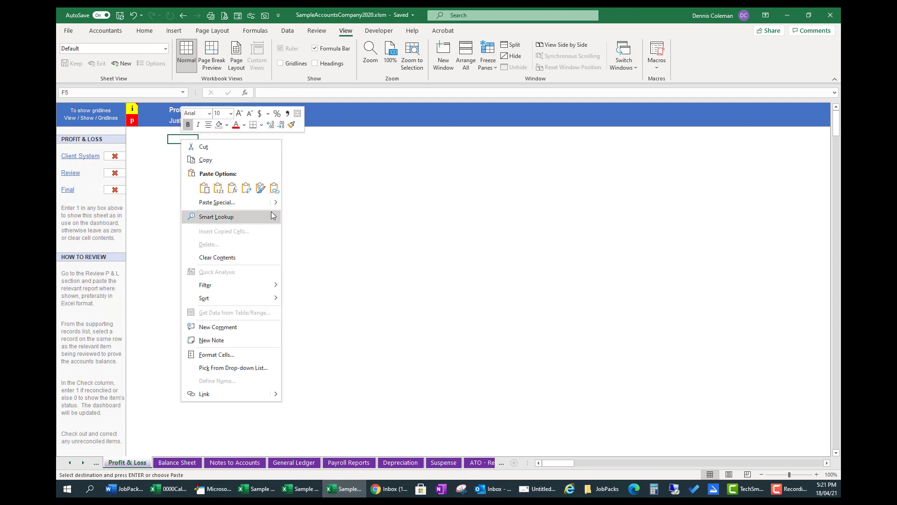
mouse_move(276, 204)
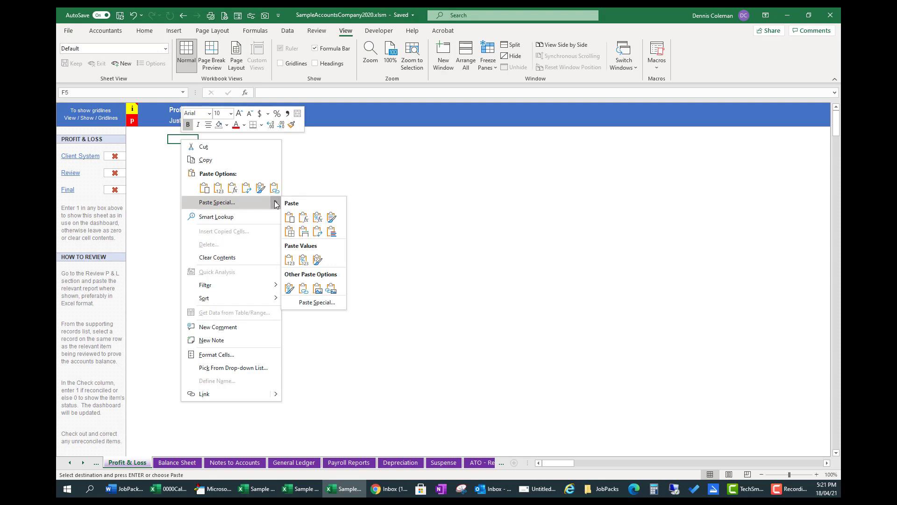
click(303, 232)
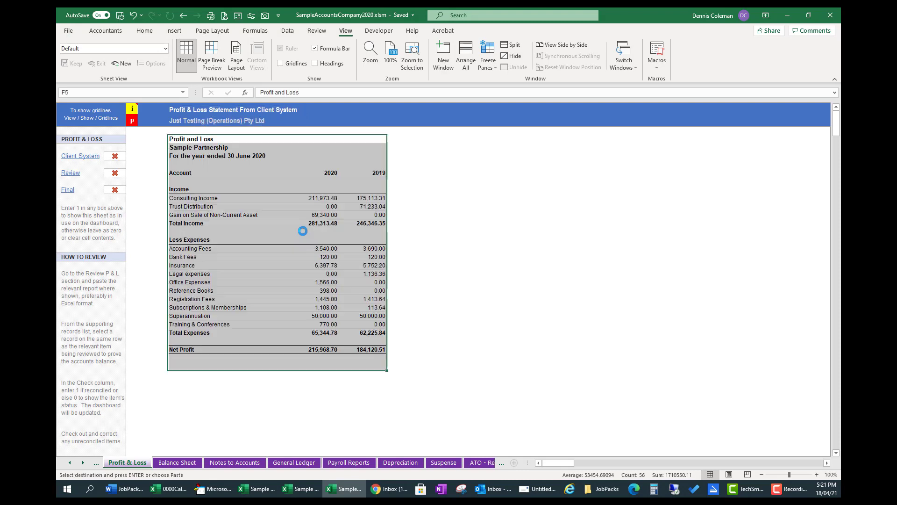
Step: Show the row and column headings on the Profit & Loss sheet and widen column G slightly
click(180, 138)
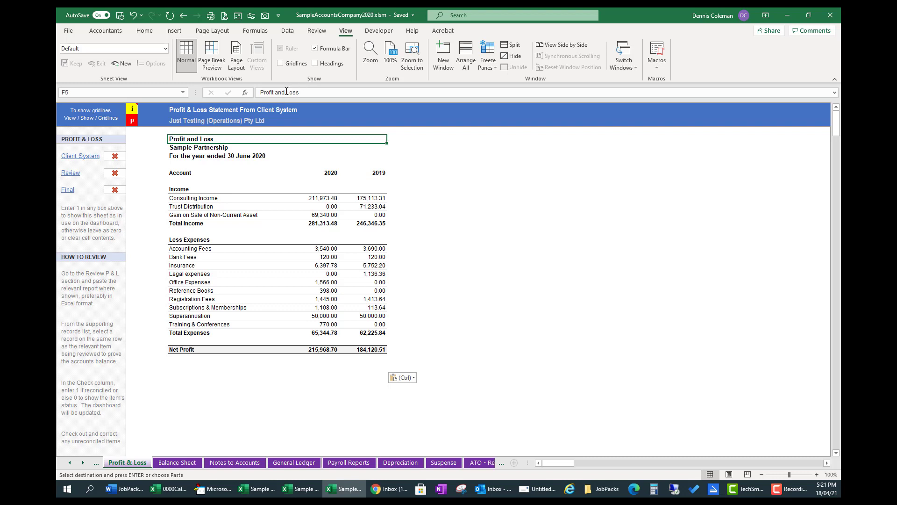
click(315, 63)
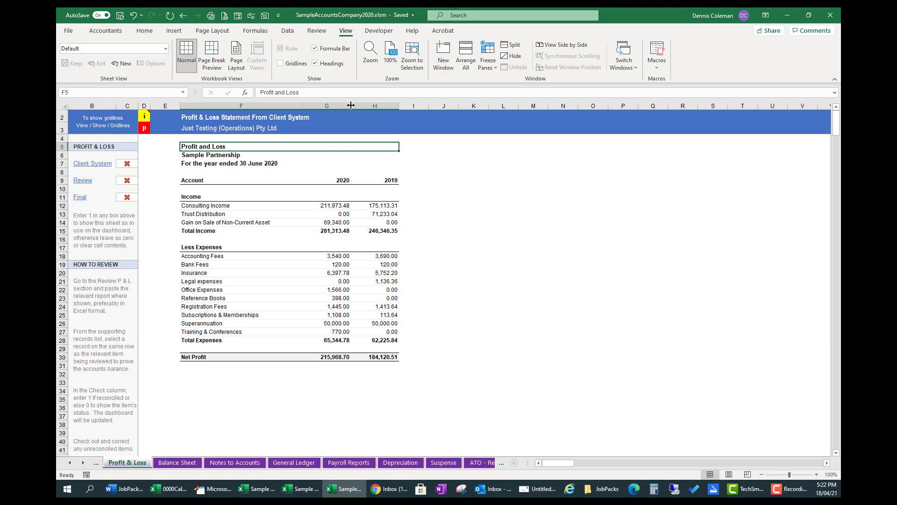
mouse_move(350, 106)
mouse_down()
mouse_move(379, 107)
mouse_move(353, 106)
mouse_up()
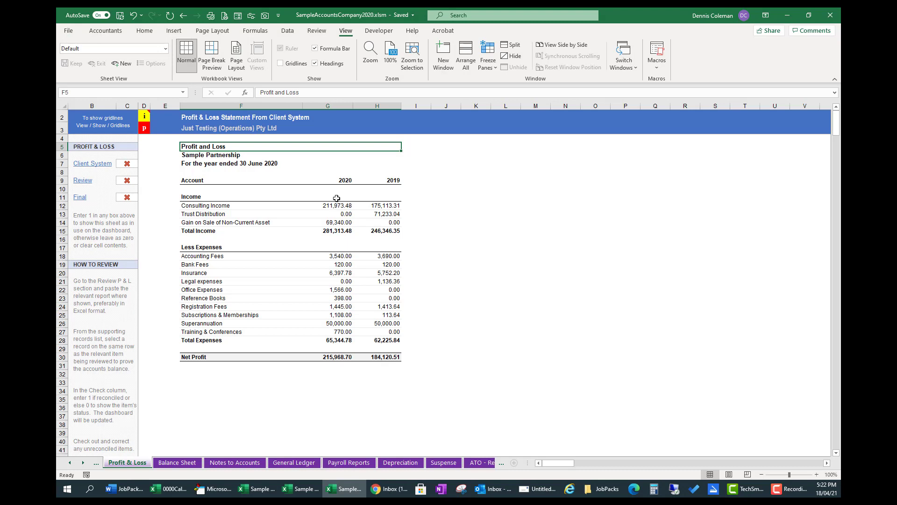
Step: Mark the Client System profit and loss section as in use by entering 1 in C7
click(126, 165)
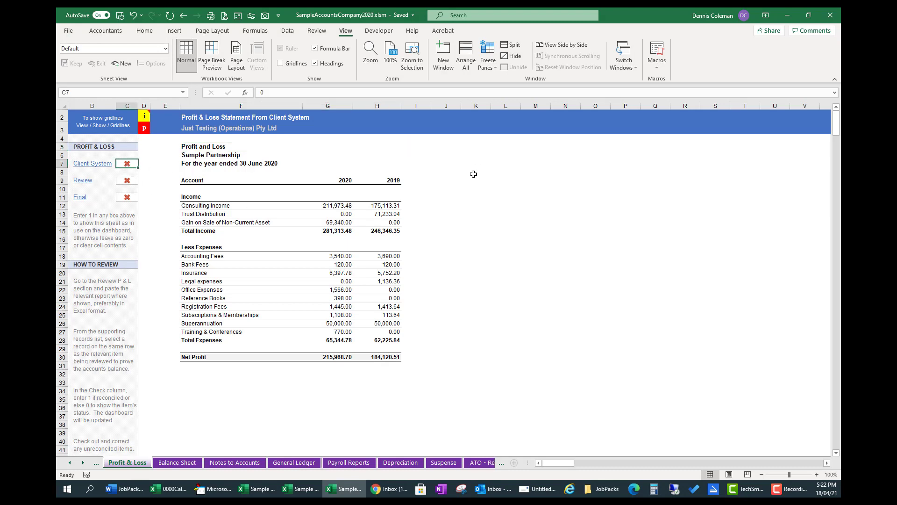
text(1)
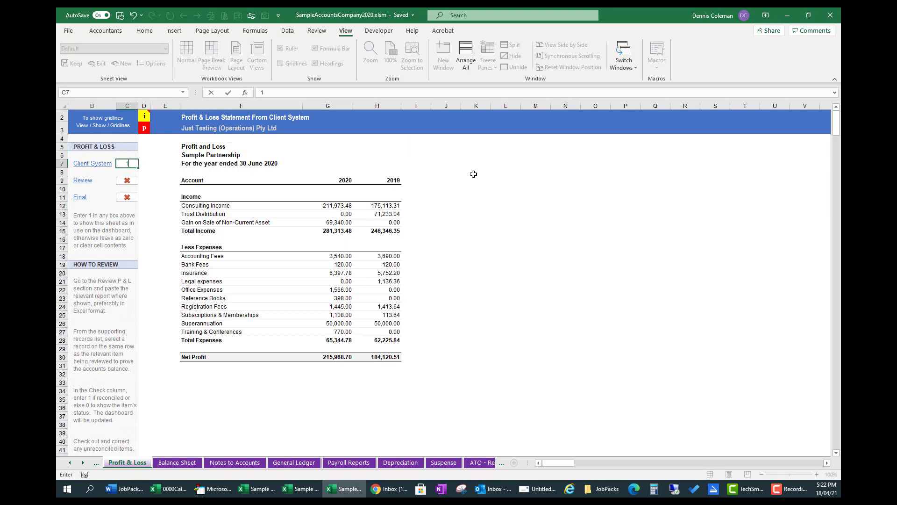
key(Return)
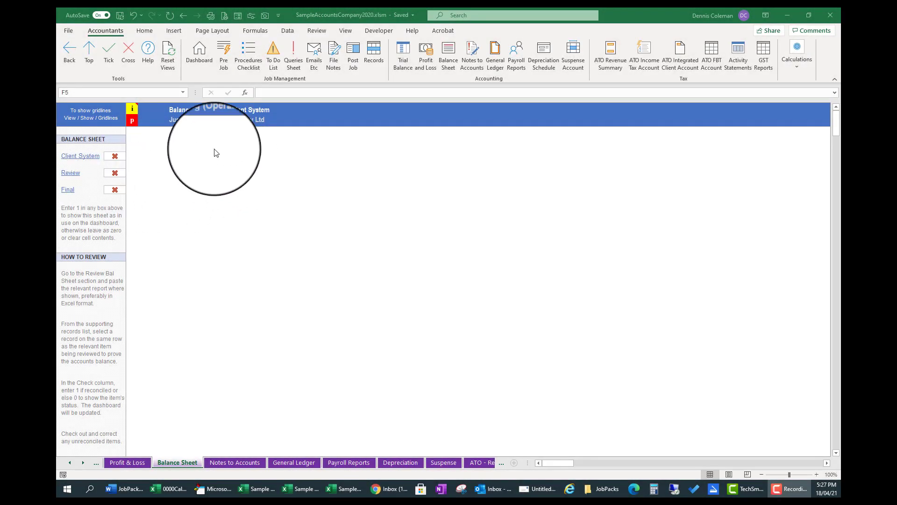
Step: Insert a screen clipping of the sample profit and loss report at F5 of the Balance Sheet, with a thick black frame picture style
click(181, 140)
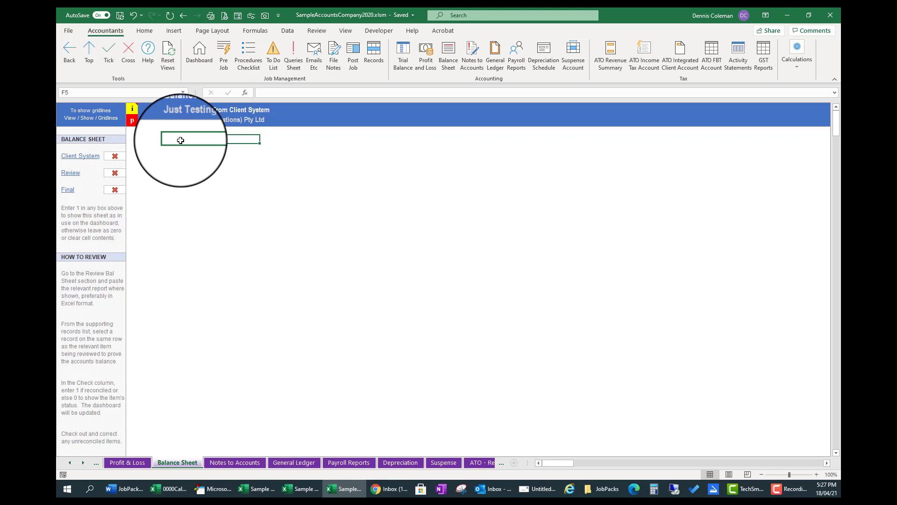
click(173, 32)
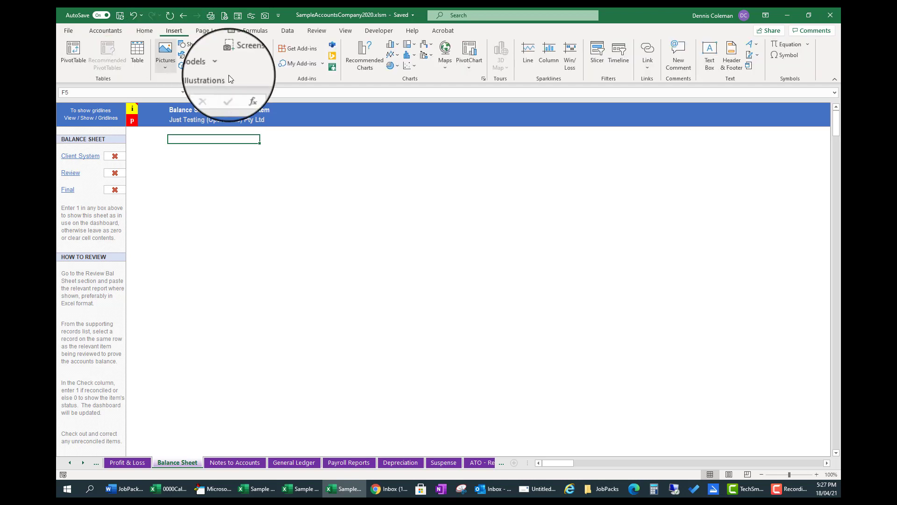
click(264, 54)
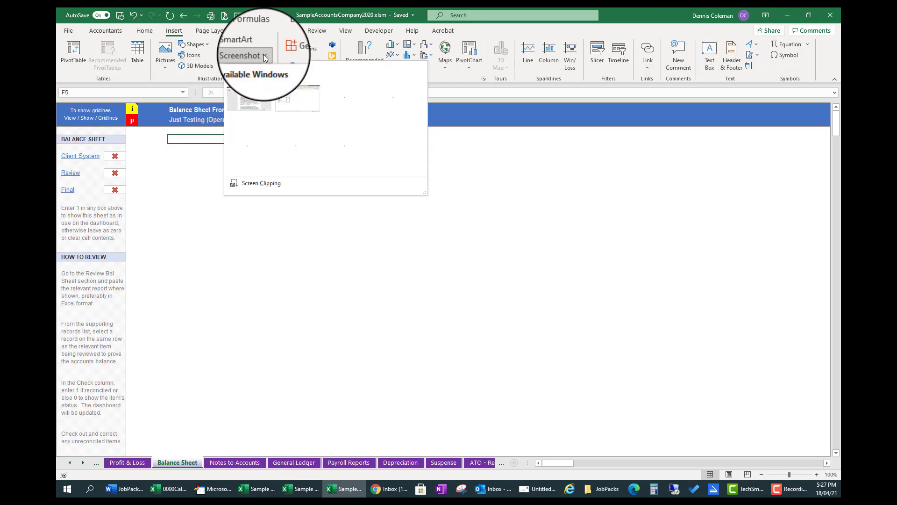
click(248, 184)
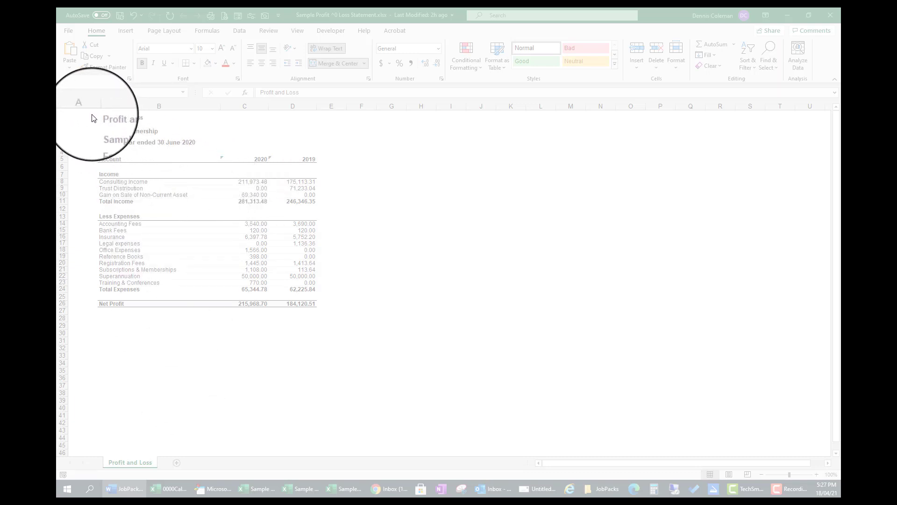
drag(92, 114, 331, 322)
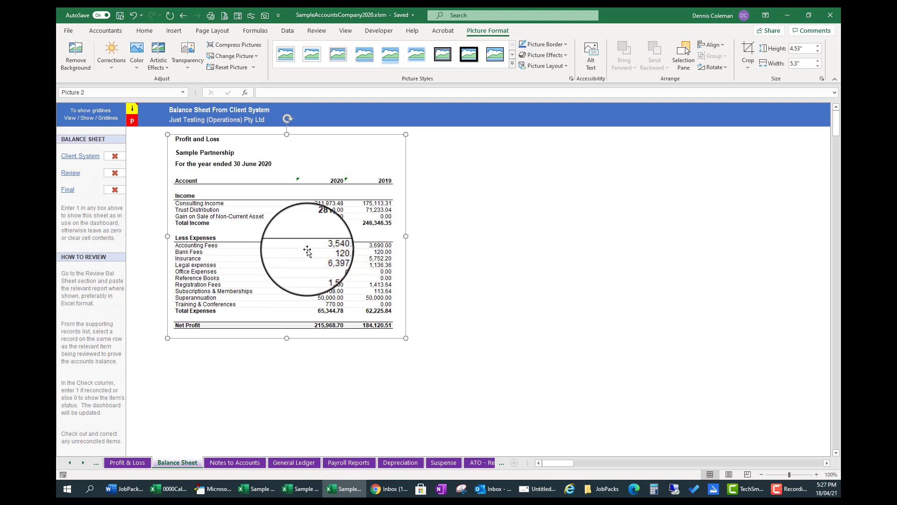
click(495, 54)
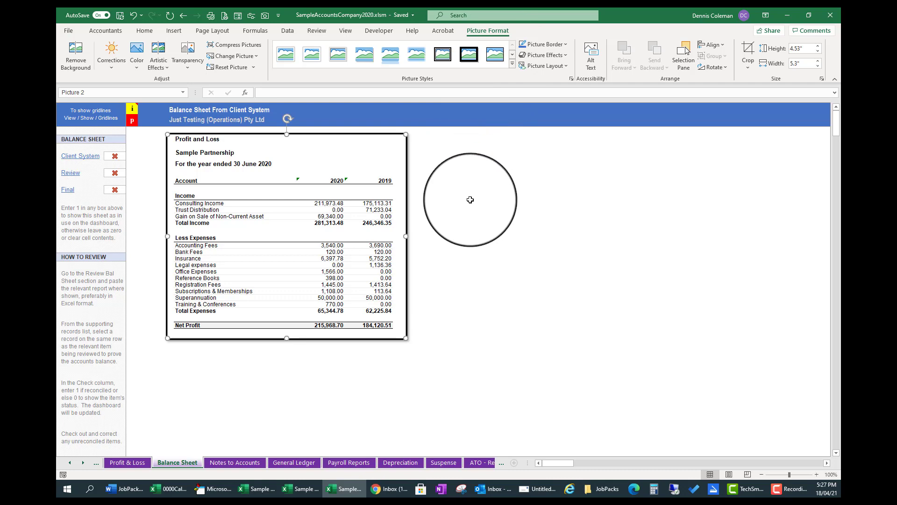
click(471, 199)
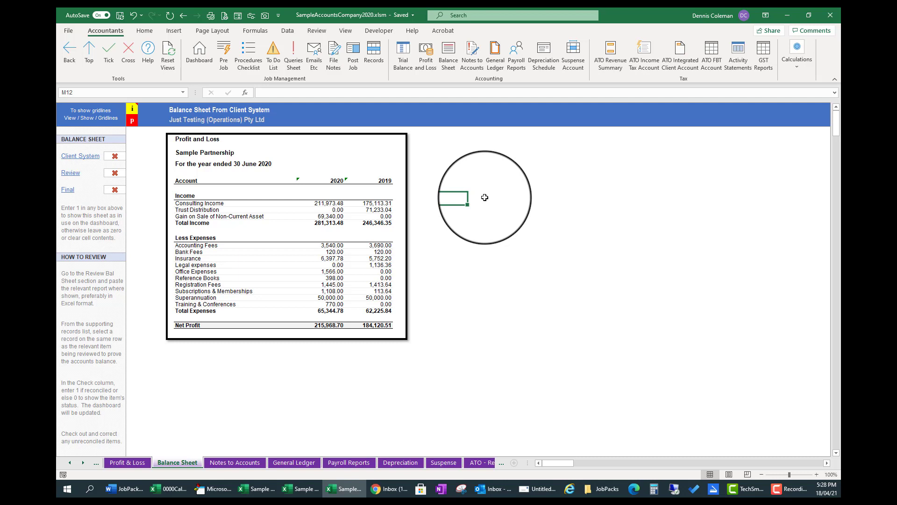
Step: Mark the Client System section of the Balance Sheet as in use by entering 1 in C7
click(115, 156)
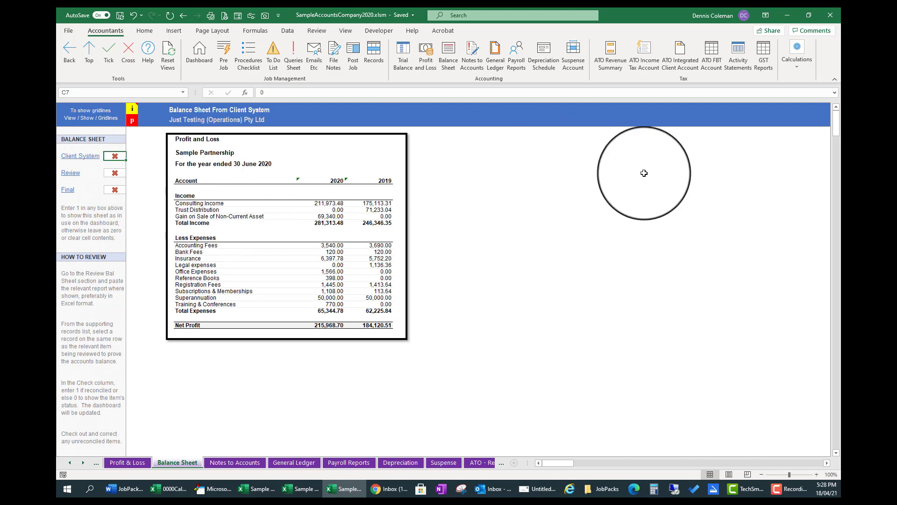
text(1)
key(Return)
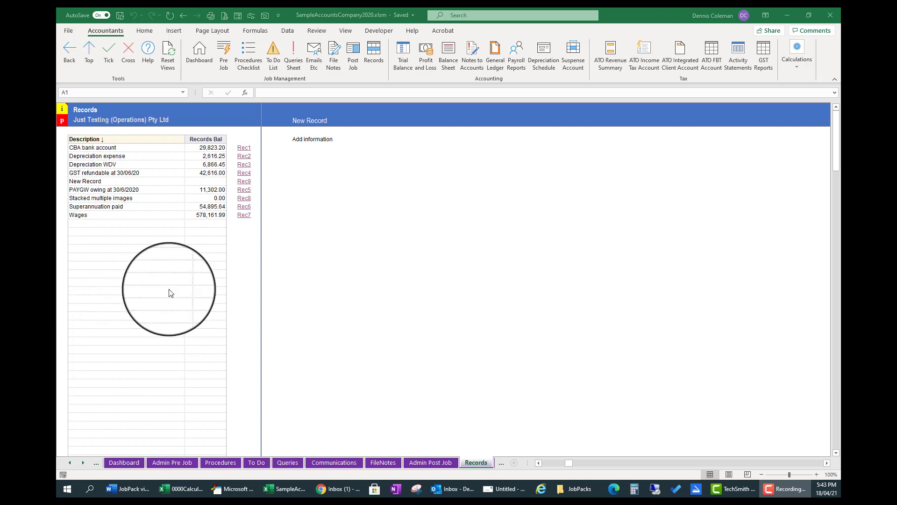
Step: Look through the supporting records on the Records sheet, from the CBA bank account record down the list through its record links
click(247, 154)
click(247, 154)
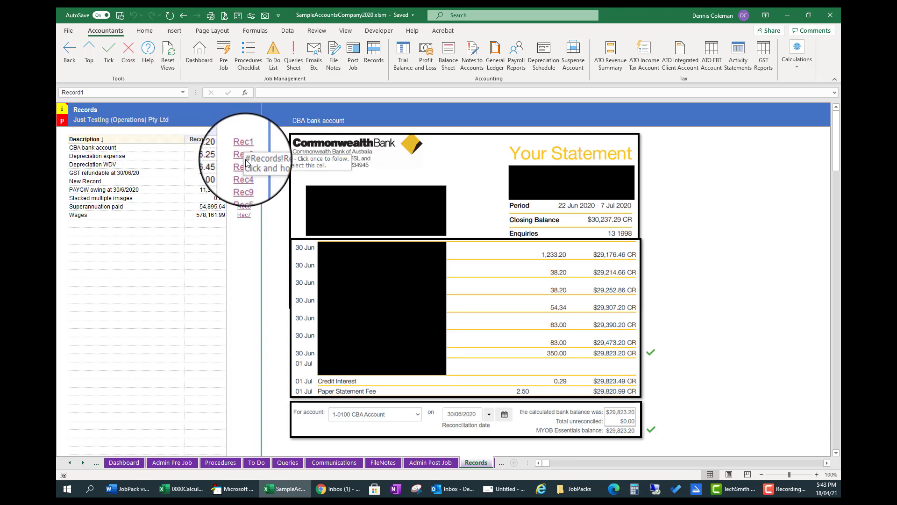
click(244, 163)
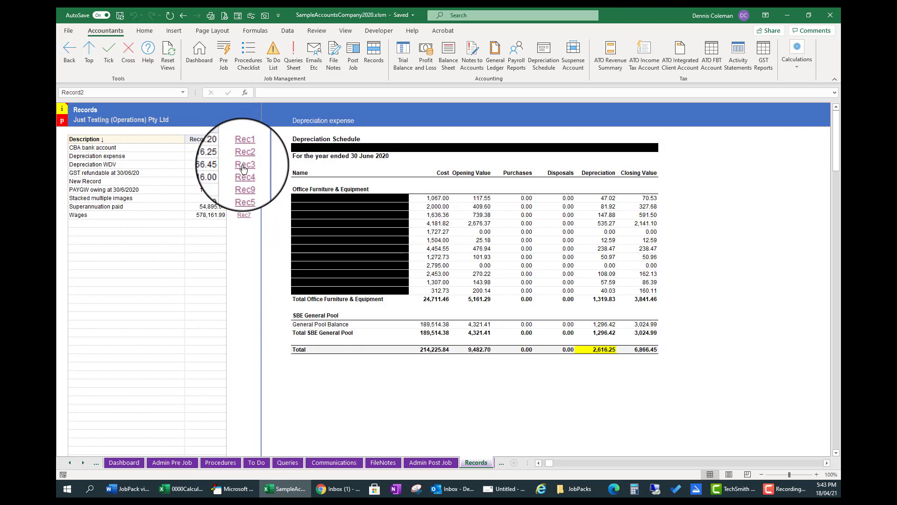
click(244, 172)
click(243, 178)
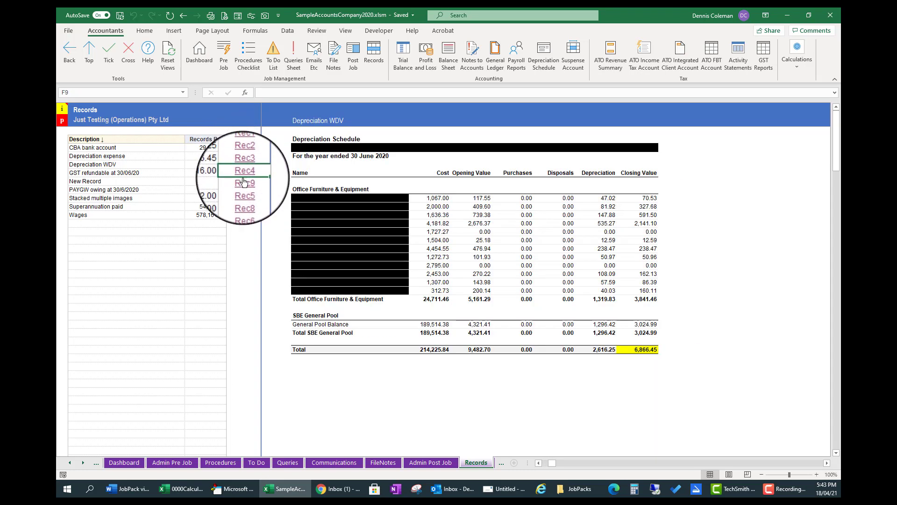
click(243, 186)
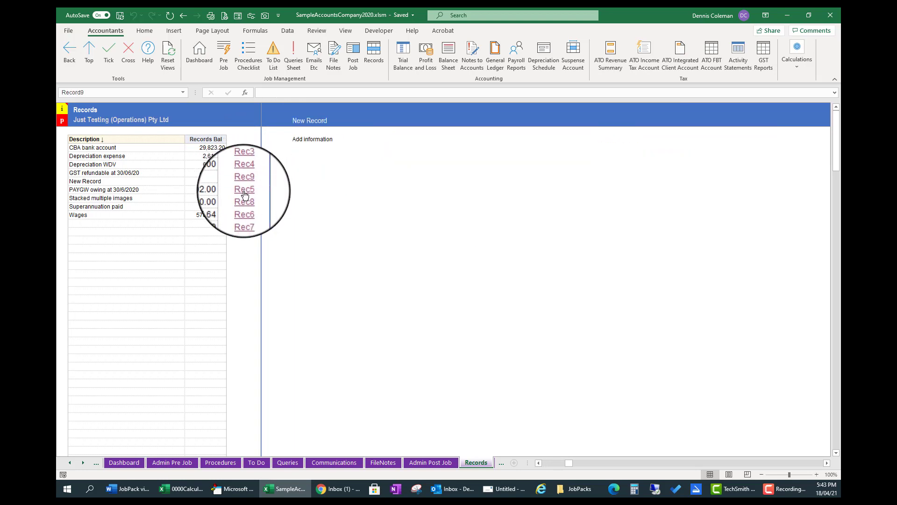
click(244, 189)
click(243, 201)
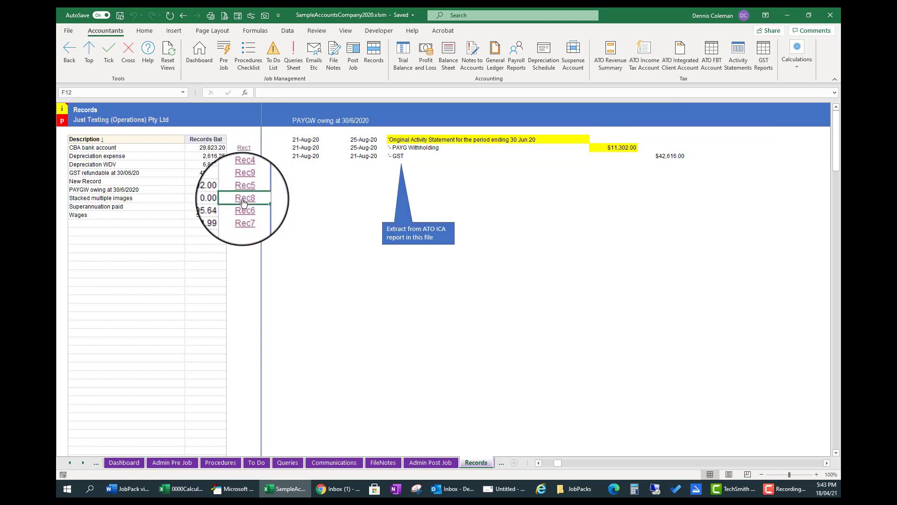
click(242, 204)
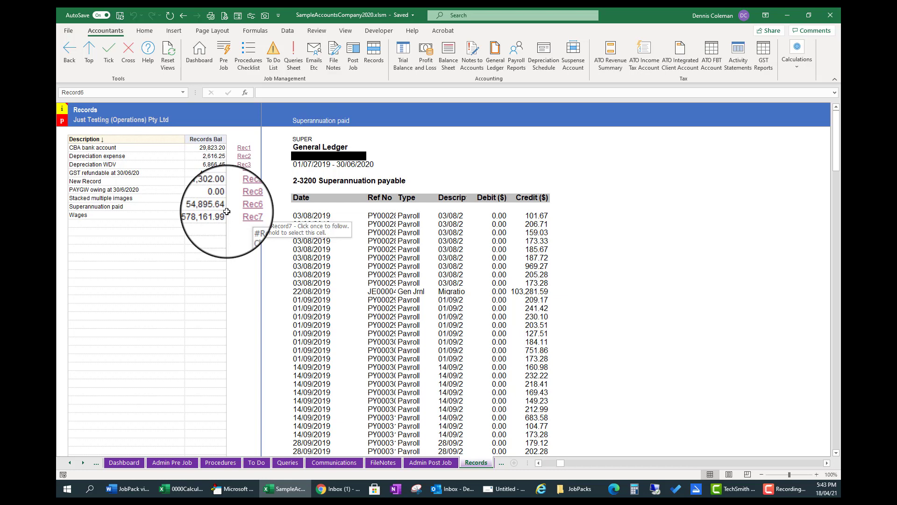
Step: Add an entry described as "New record" in B15, below Wages in the records list
click(89, 224)
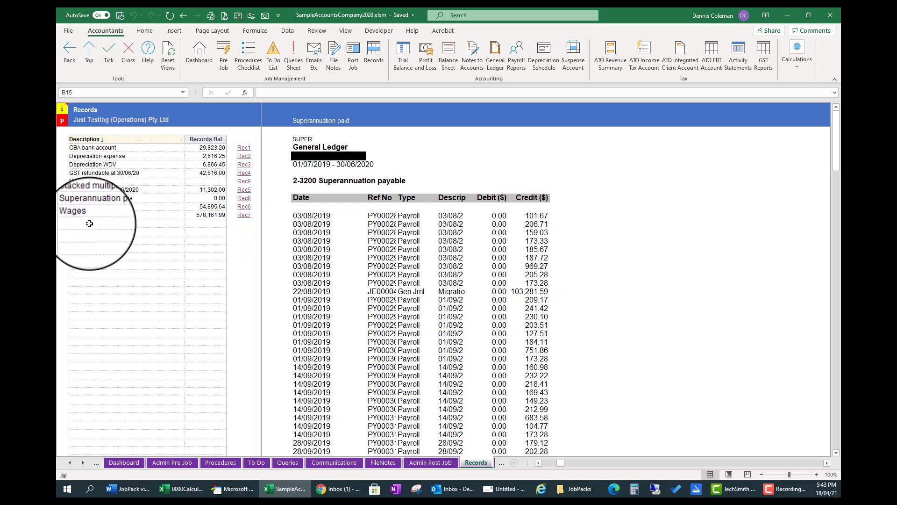
text(New record)
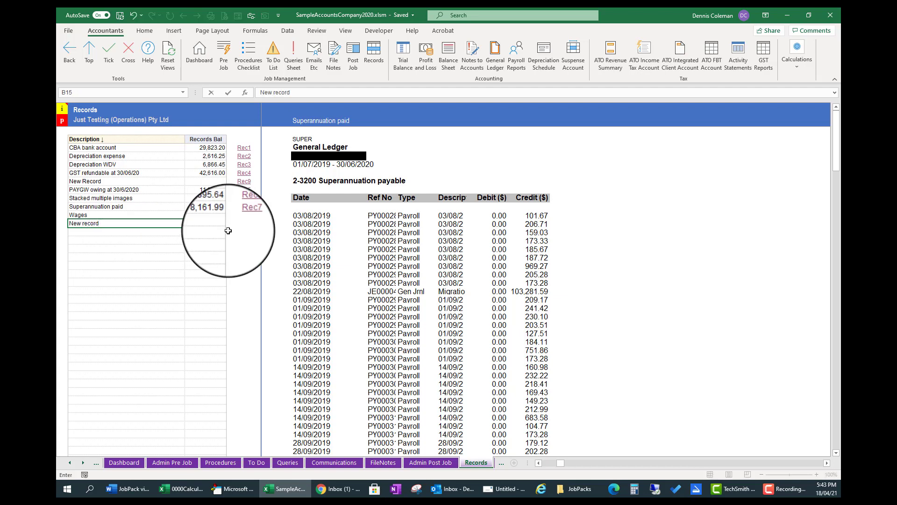
key(Tab)
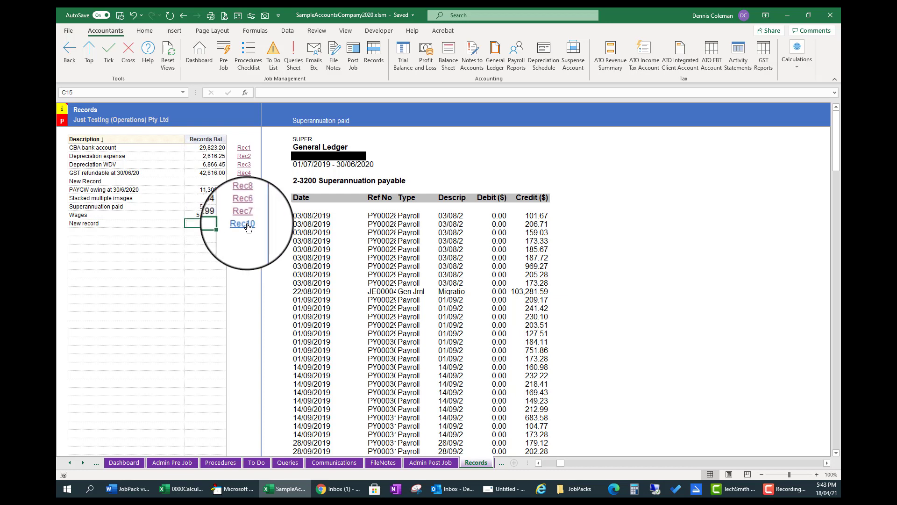
Step: Go to the linked area of the record just added and enter "New information" in XL5
click(245, 224)
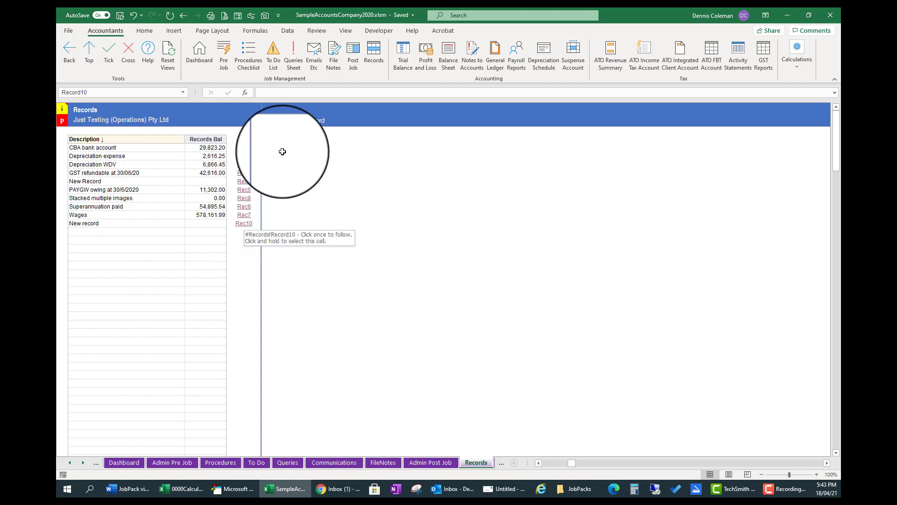
click(300, 140)
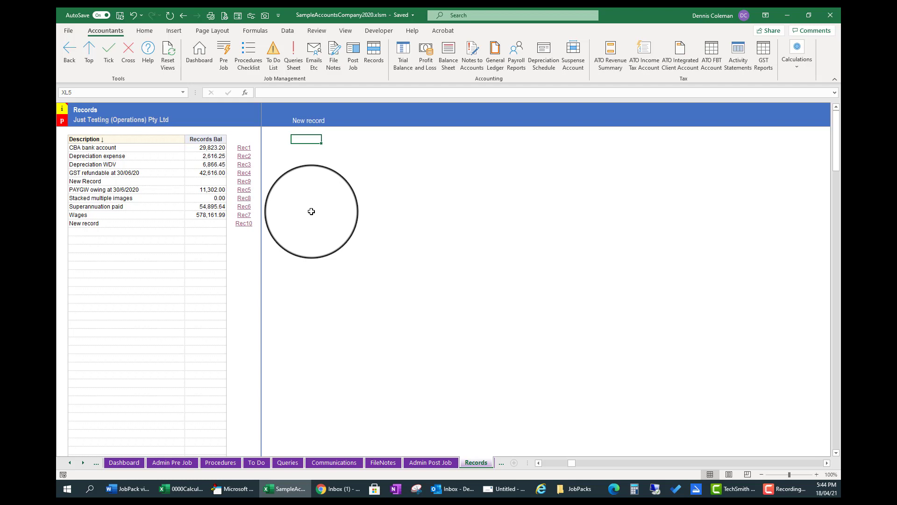
text(New infor)
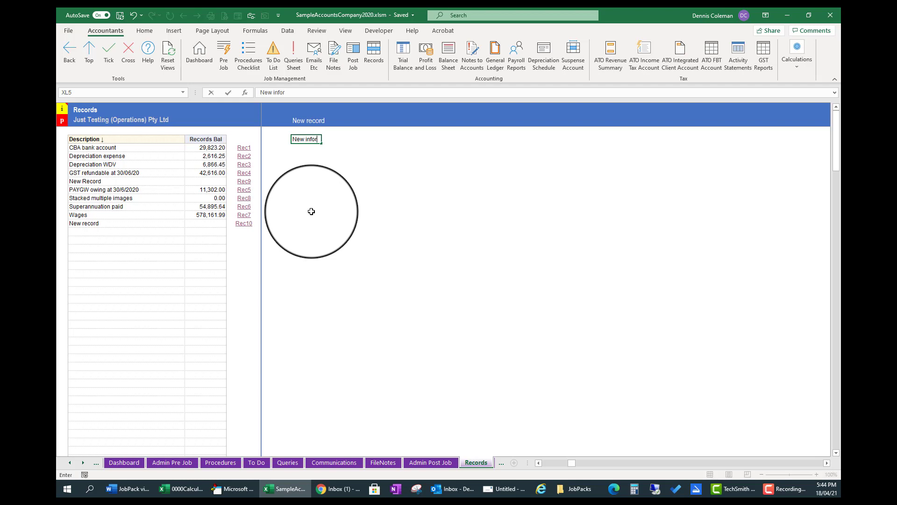
text(mation)
key(Return)
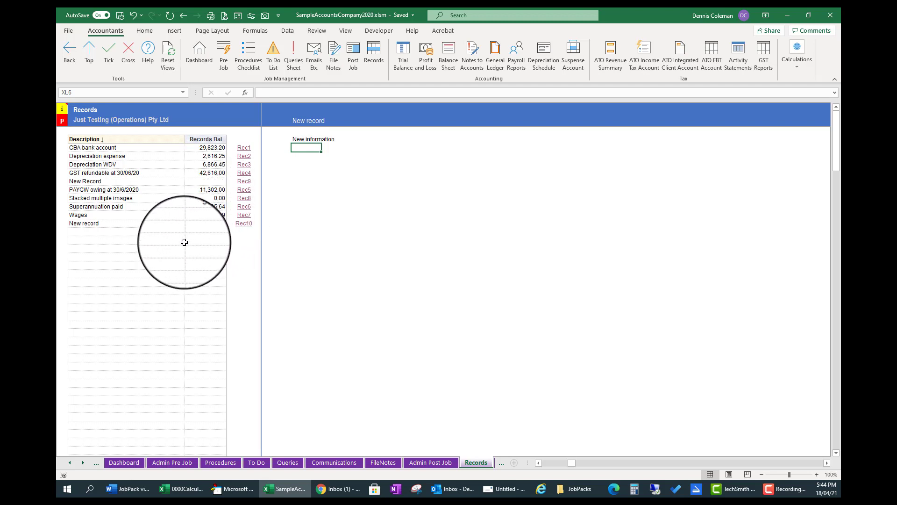
Step: Set the records balance of the last list entry to 10000 in C15
click(202, 222)
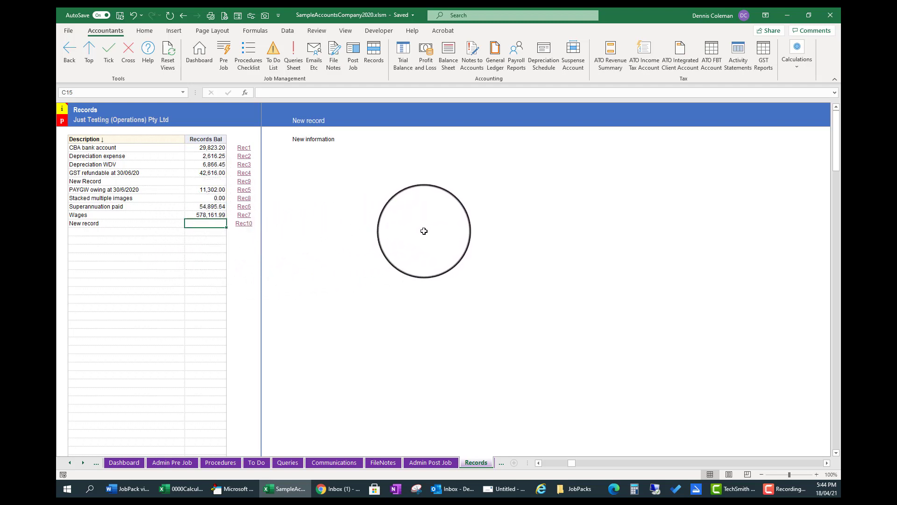
text(10000)
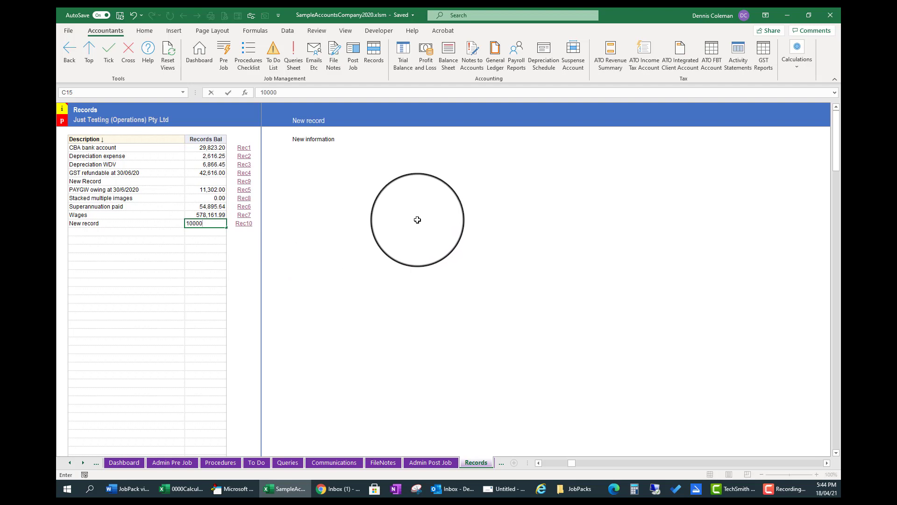
key(Return)
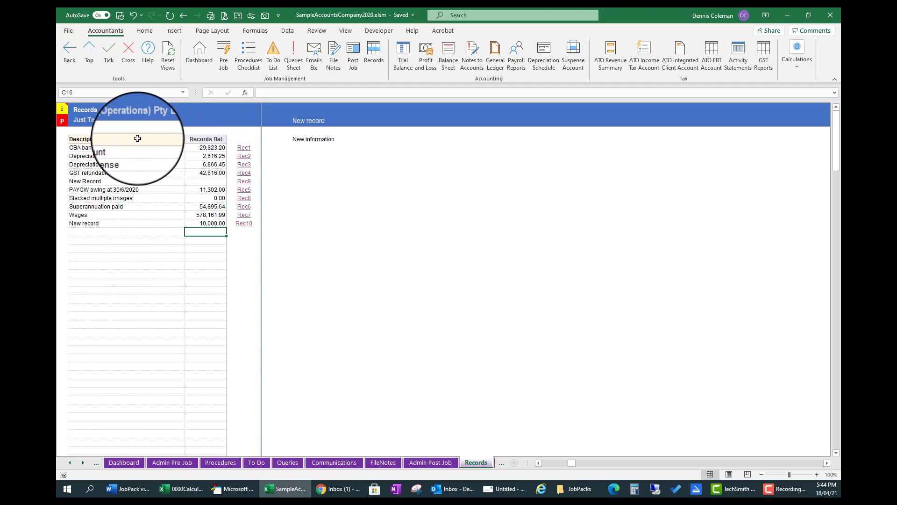
Step: Sort the records list by Records Bal, and re-sort it by Description
click(204, 139)
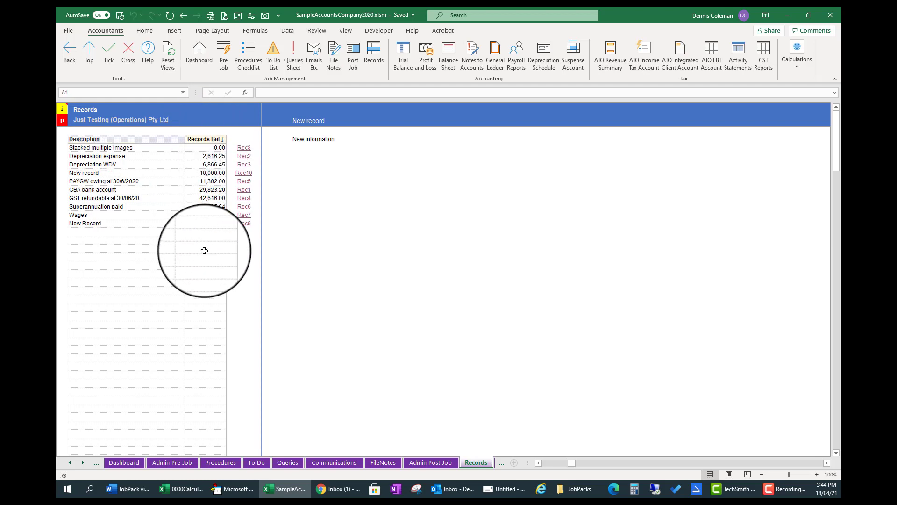
click(109, 138)
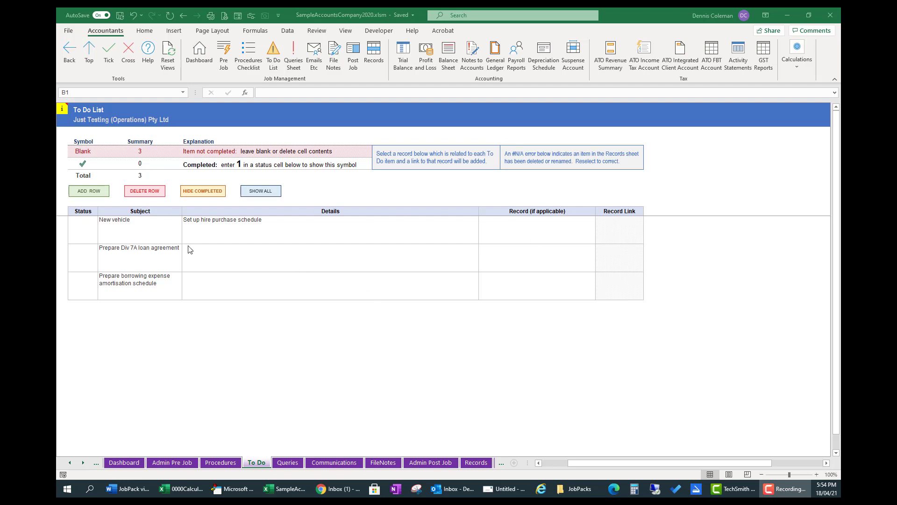
Step: Assign the Depreciation expense record to the New vehicle item on the To Do List, follow its record link and return
click(552, 233)
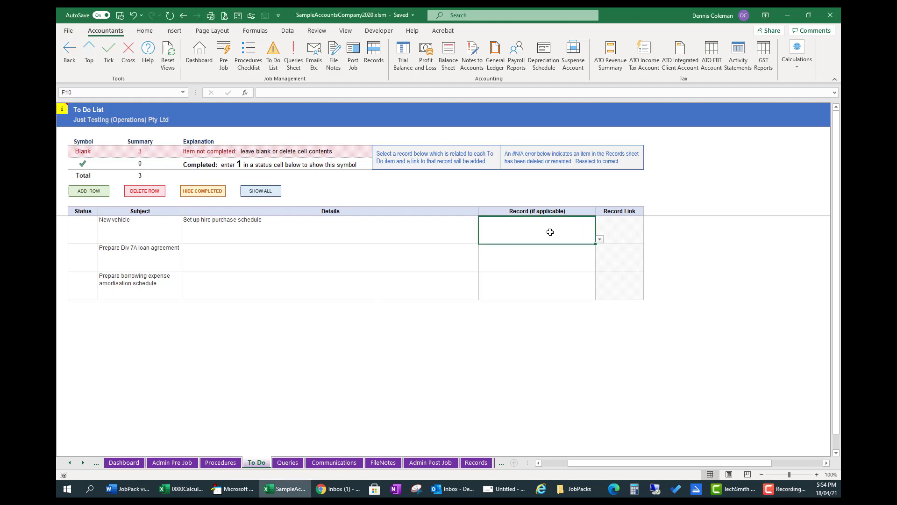
click(600, 239)
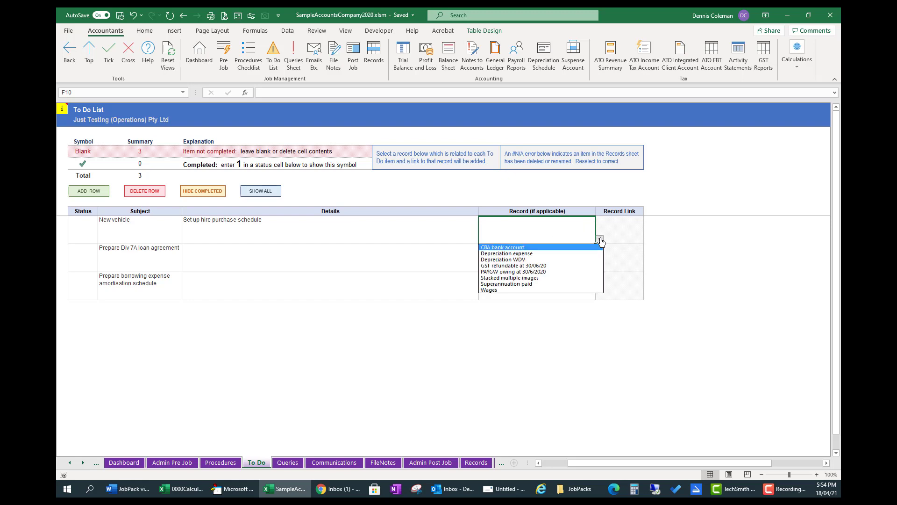
click(526, 255)
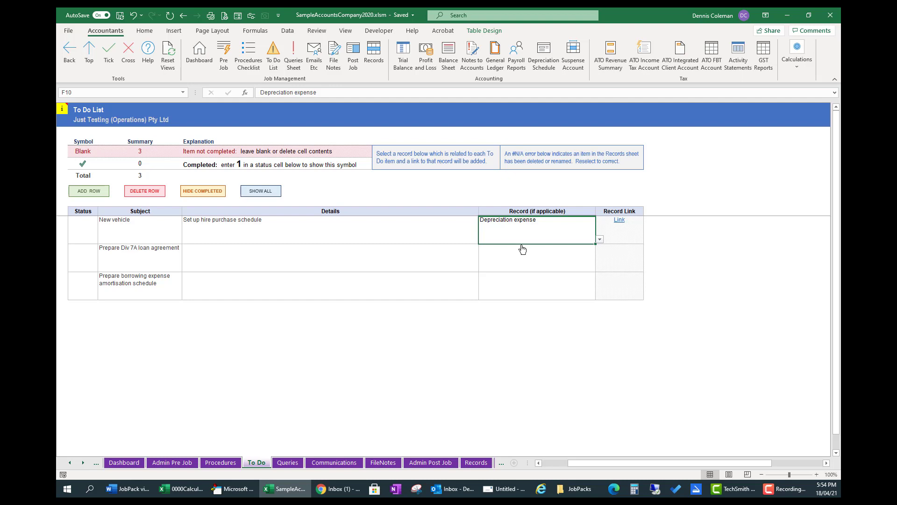
click(619, 220)
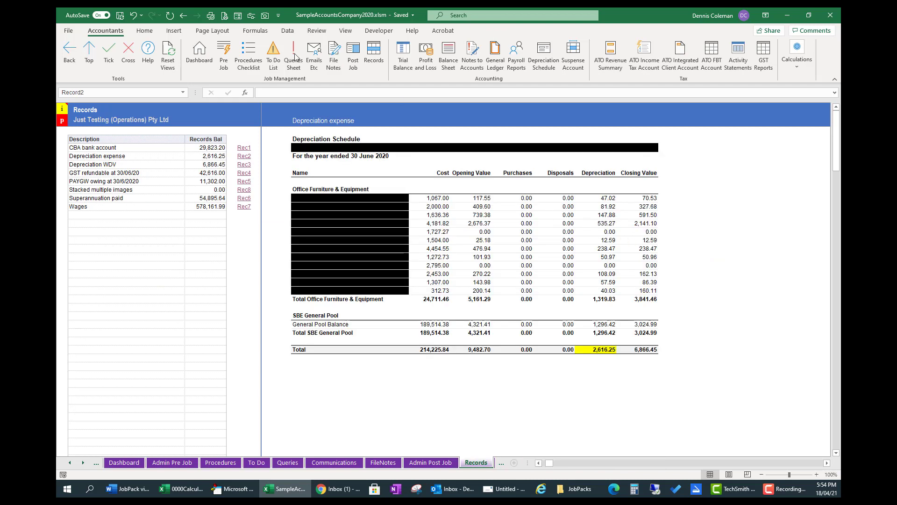
click(67, 50)
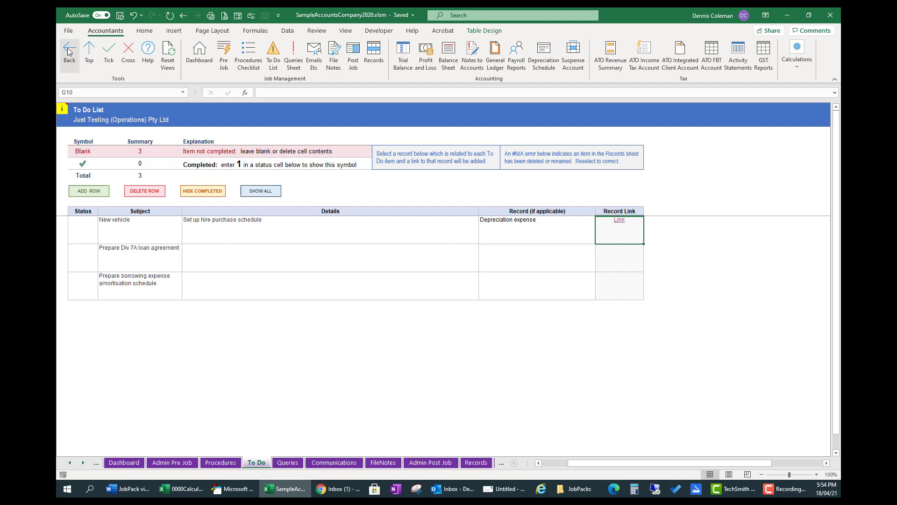
Step: Mark the New vehicle to-do item as completed with status 1 in C10 and go to the Dashboard
click(93, 236)
text(1)
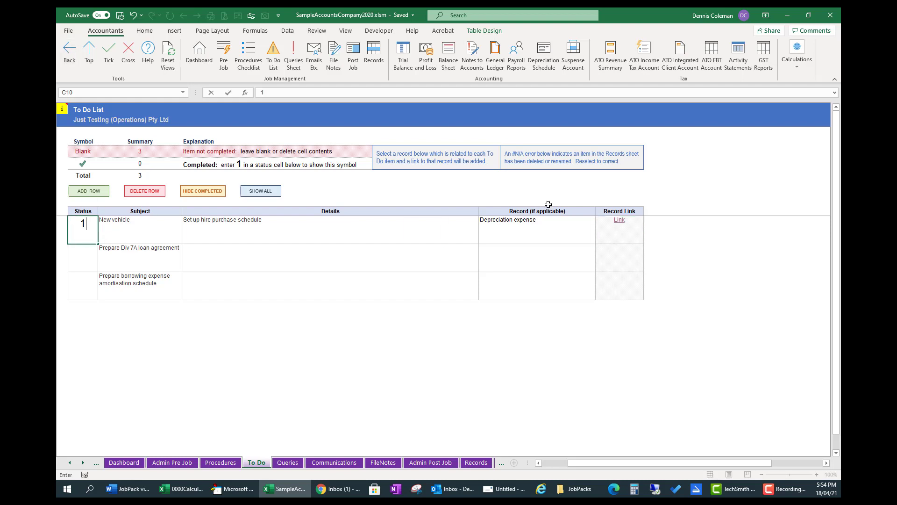
key(Return)
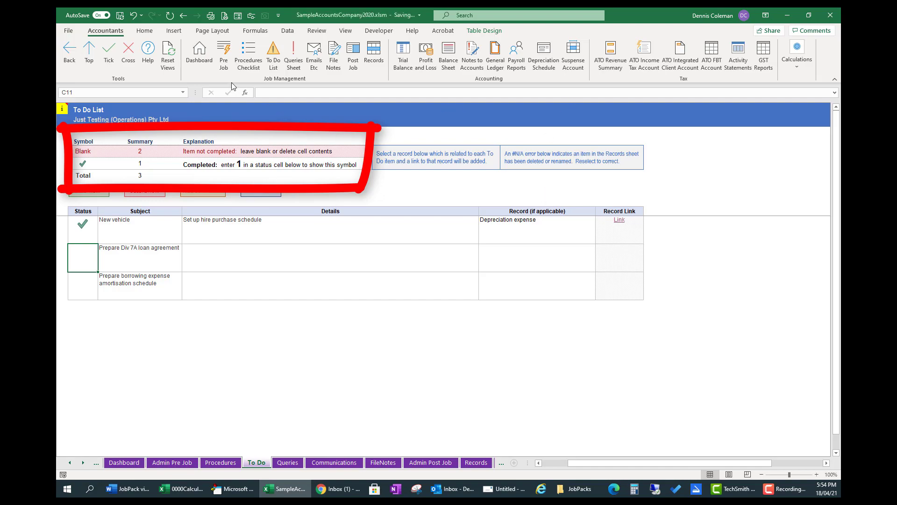
click(206, 54)
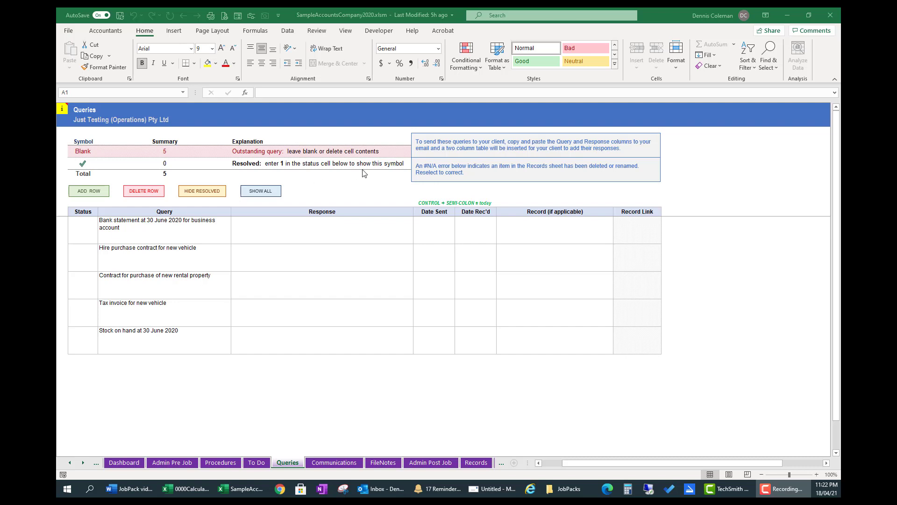
Step: Assign the GST refundable at 30/06/20 record to the bank statement query on the Queries sheet, follow its record link and return
click(556, 231)
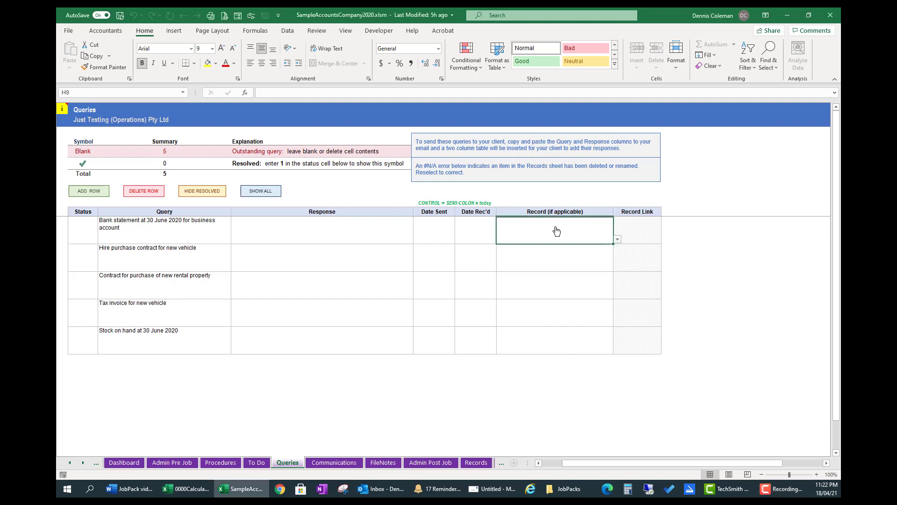
click(617, 239)
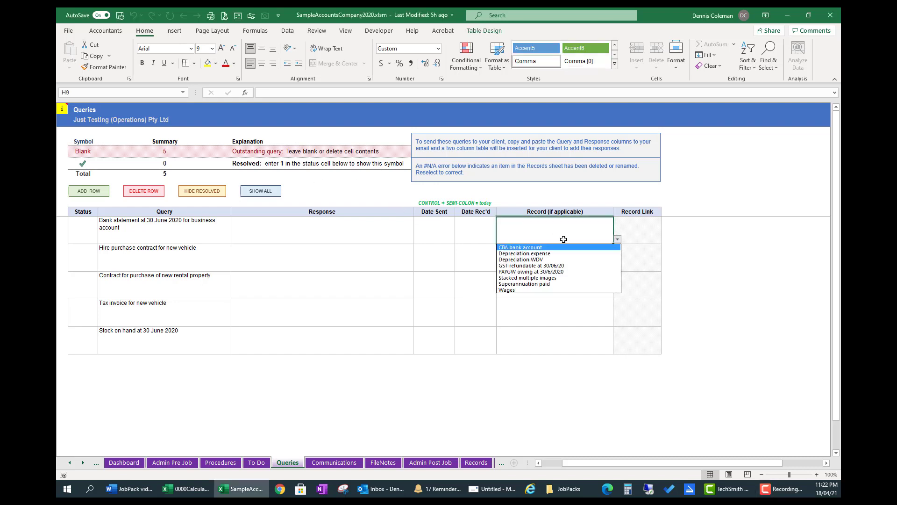
click(541, 265)
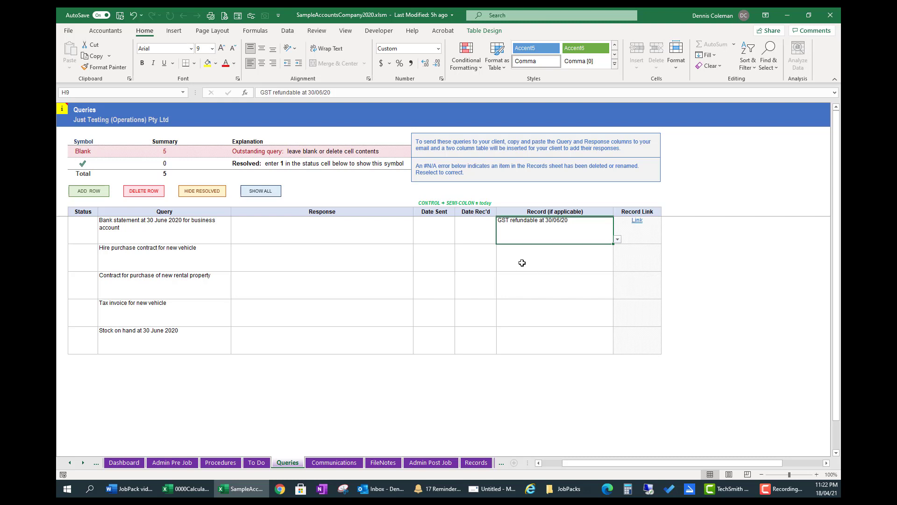
click(637, 220)
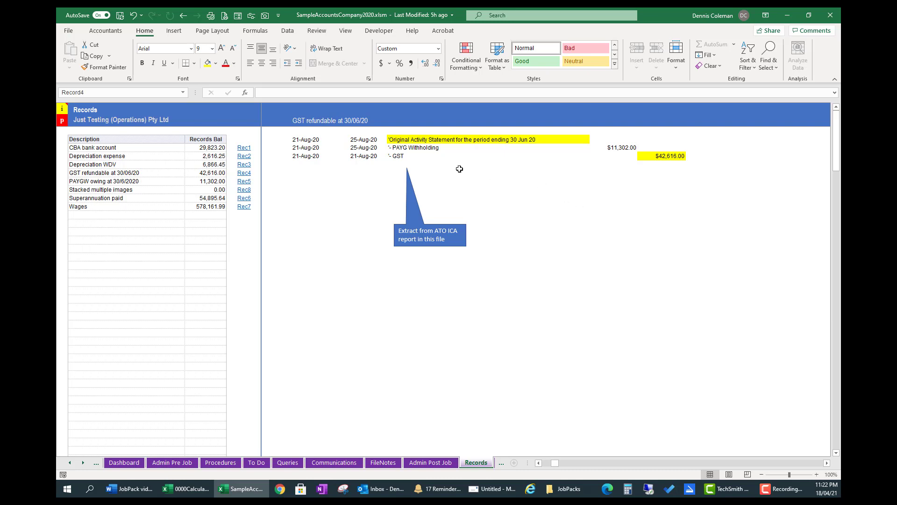
click(105, 31)
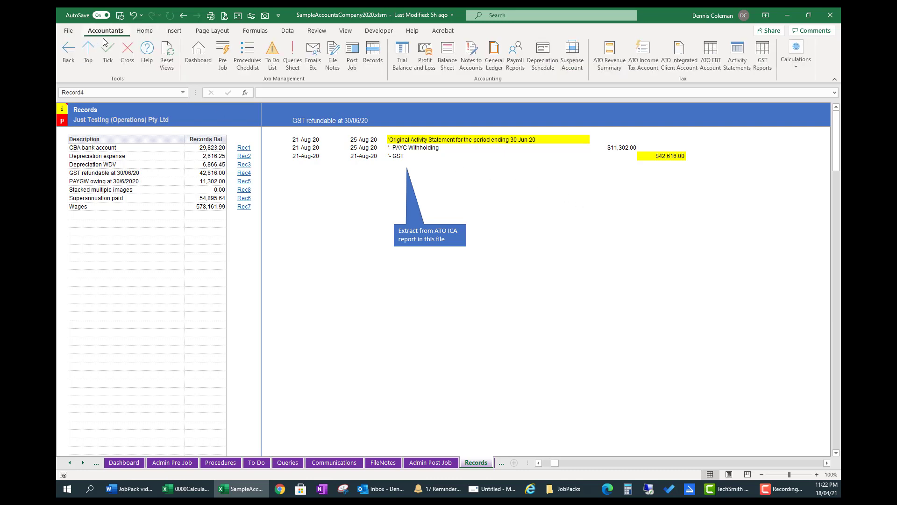
click(72, 70)
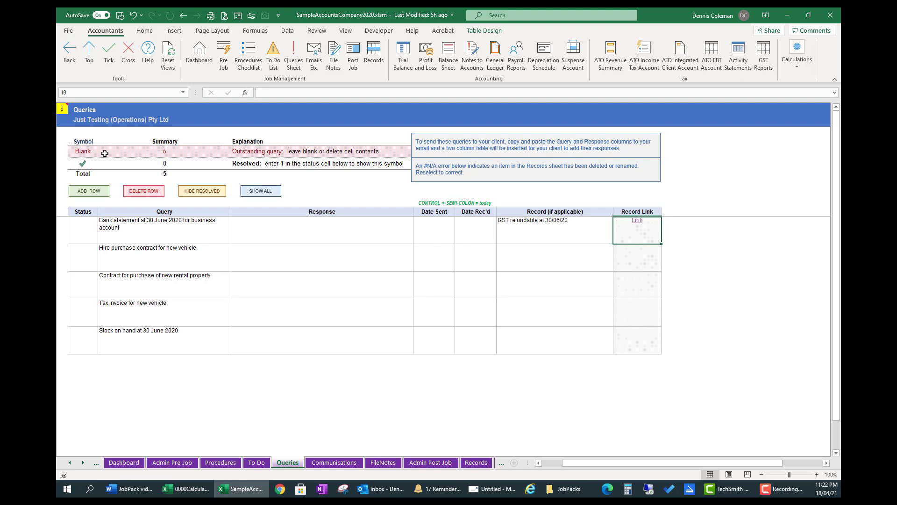
Step: Mark the bank statement query as resolved with status 1 in C9 and go to the Dashboard
click(95, 232)
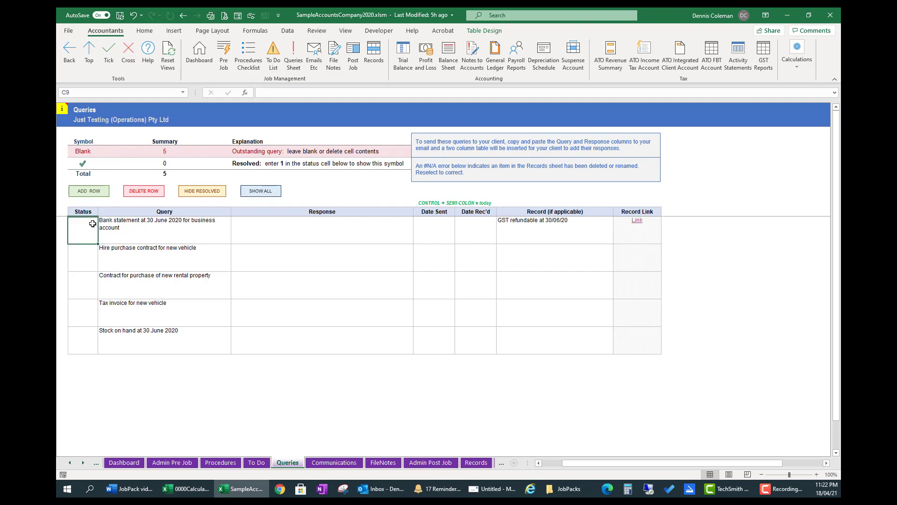
text(1)
key(Return)
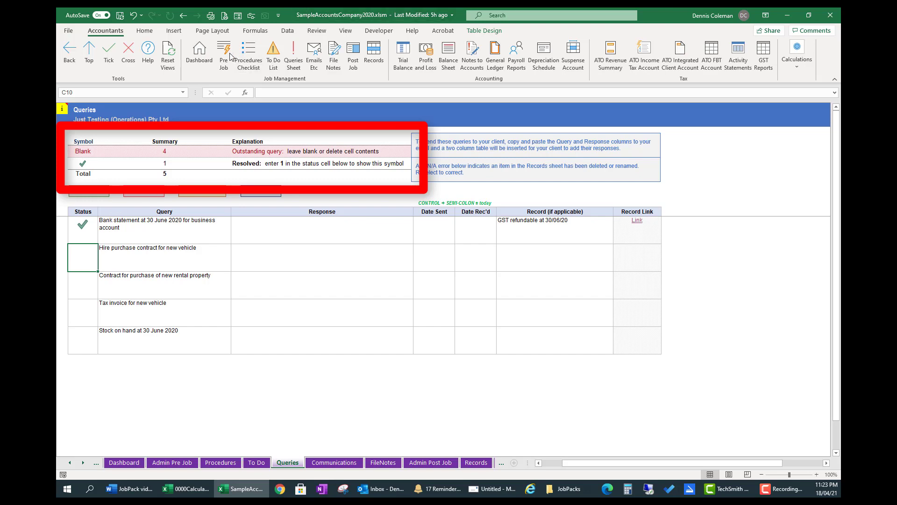
click(208, 55)
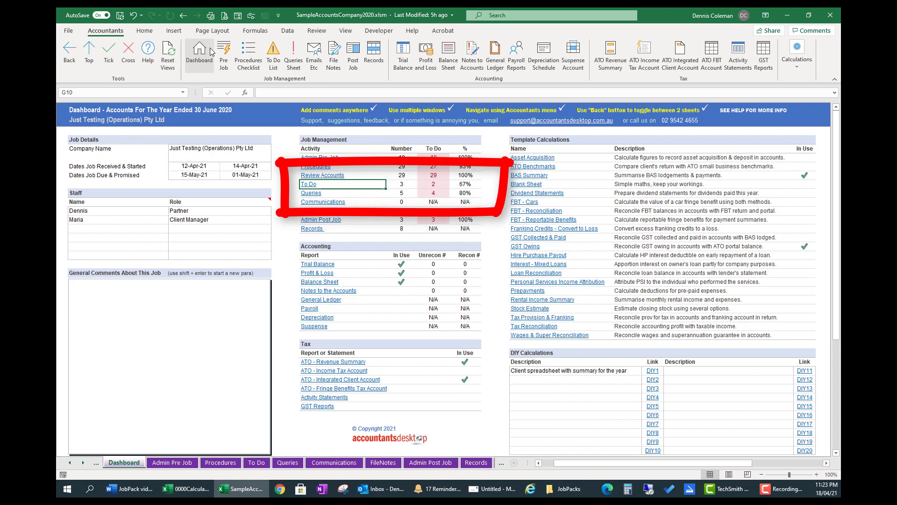
Step: Copy the Query and Response columns with headers from the Queries sheet and paste them into the body of the untitled Outlook email
click(289, 62)
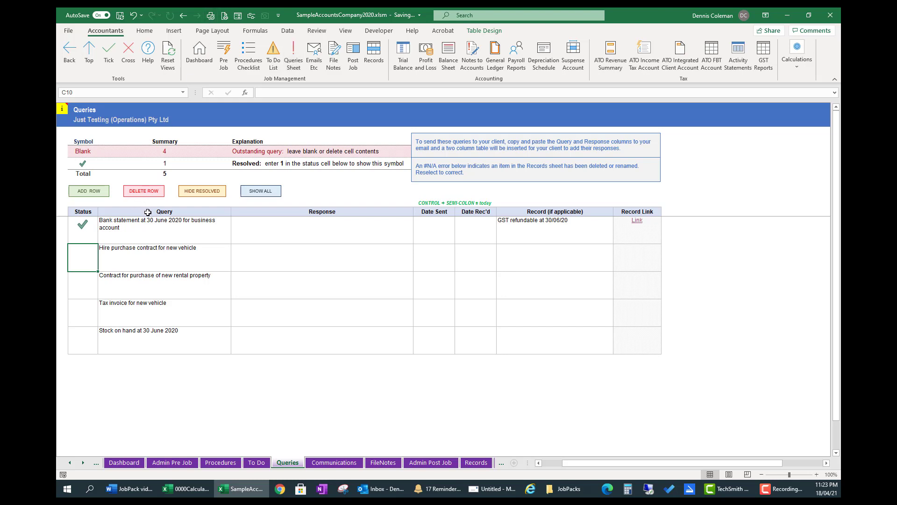
drag(146, 211, 304, 335)
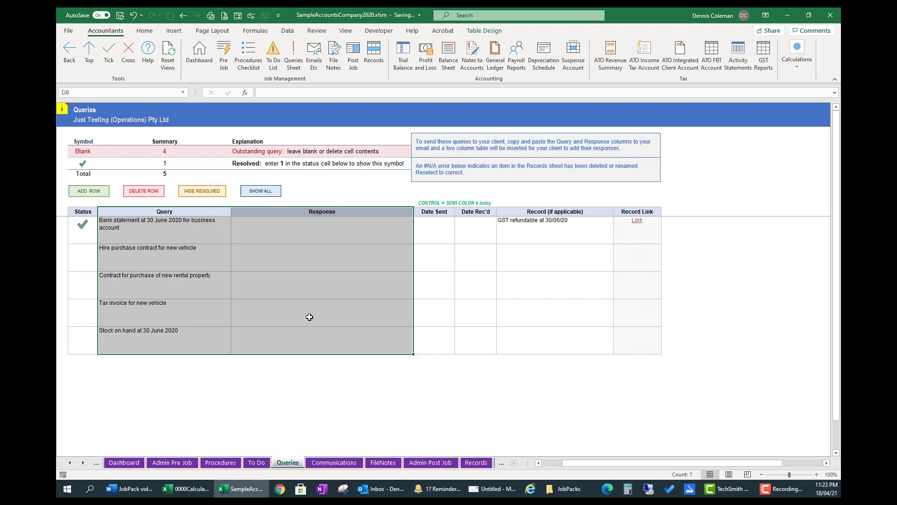
right_click(303, 273)
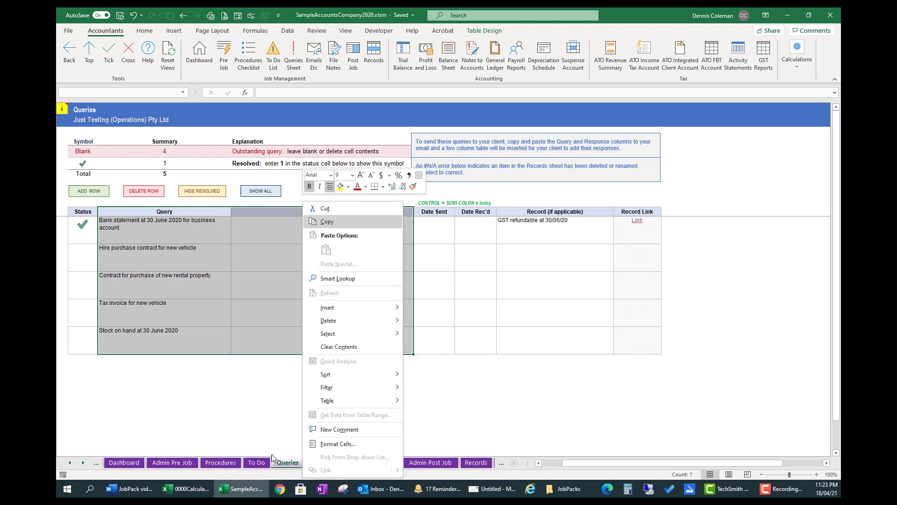
click(325, 223)
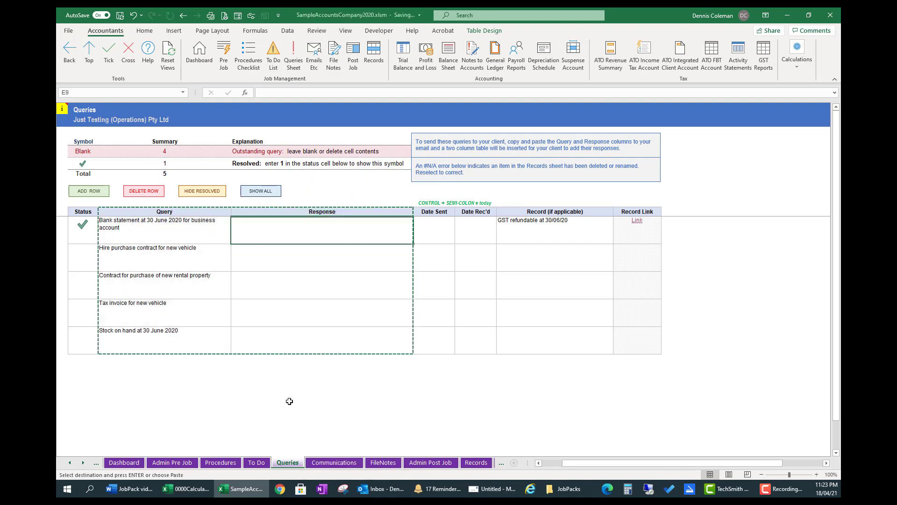
click(472, 490)
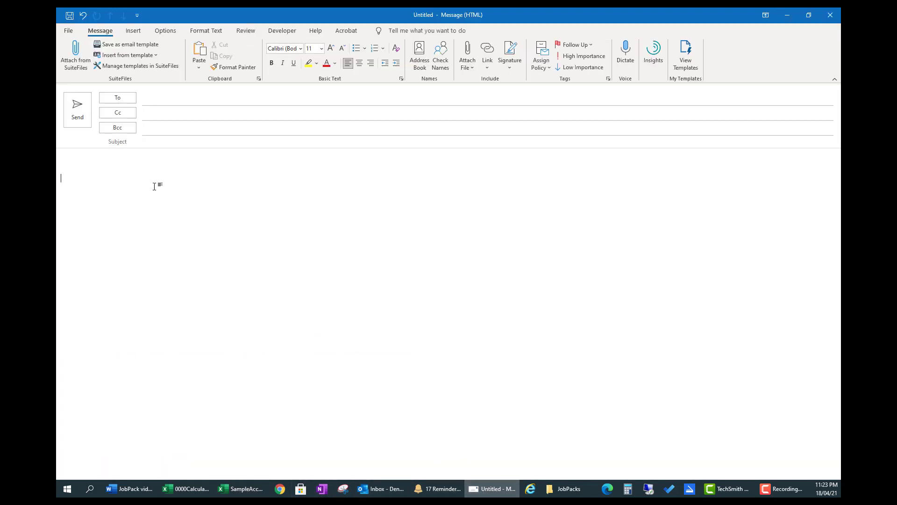
right_click(87, 181)
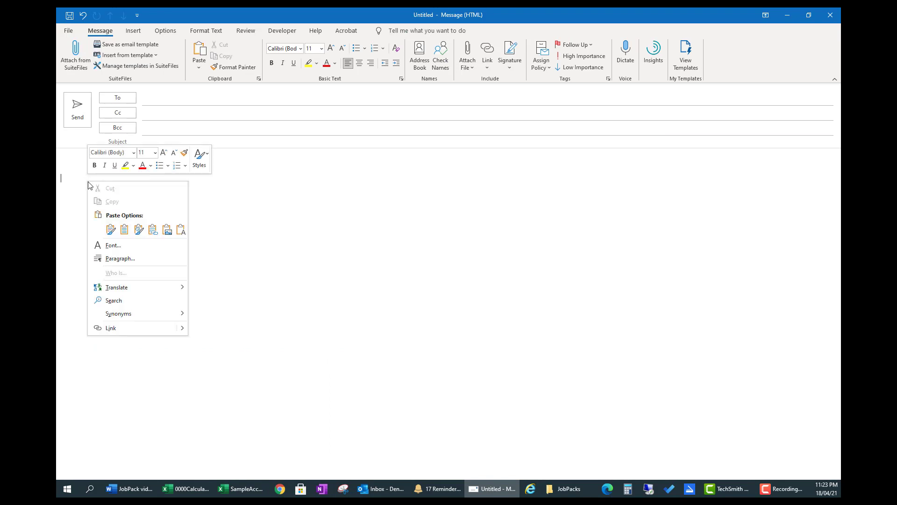
click(109, 229)
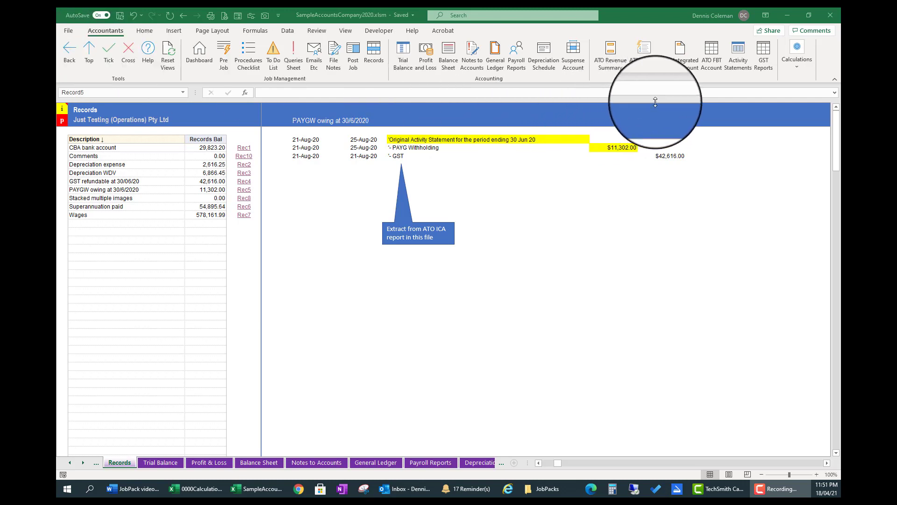
Step: View the ATO Integrated Client Account report and toggle between it and the PAYGW owing record on the Records sheet
click(681, 55)
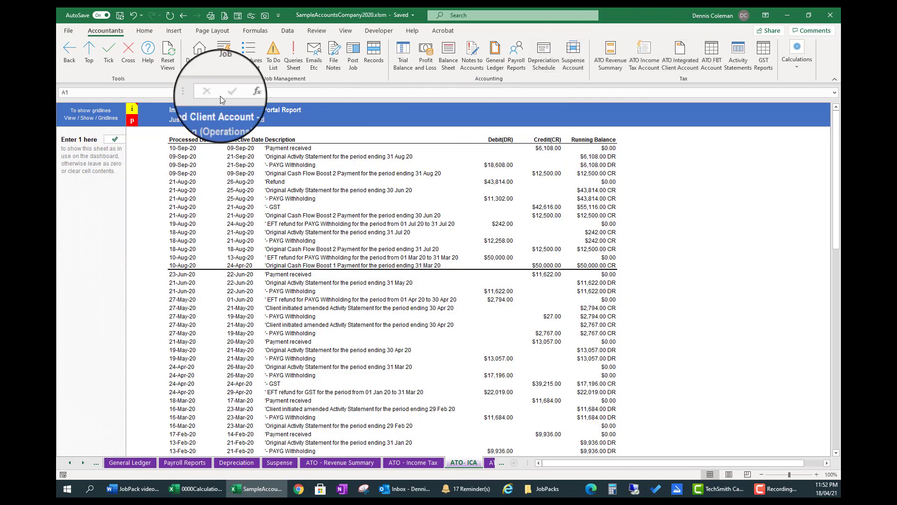
click(68, 56)
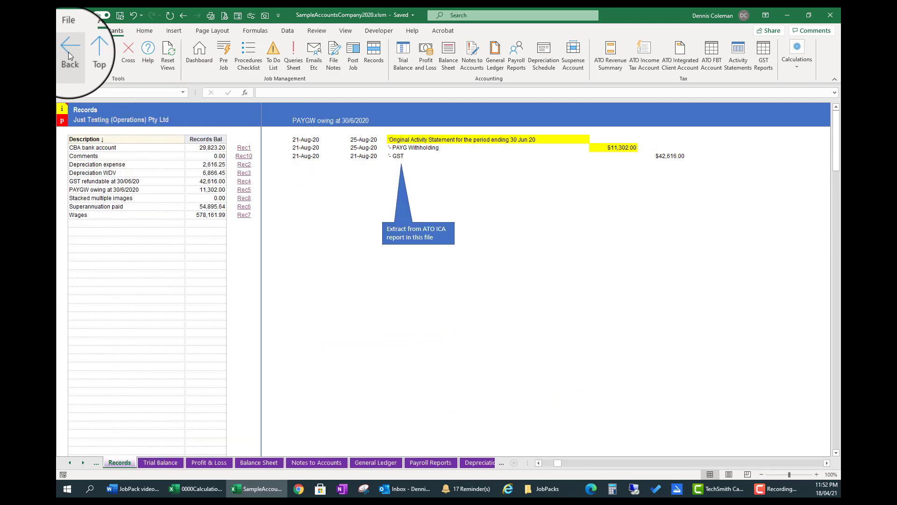
click(68, 56)
click(69, 56)
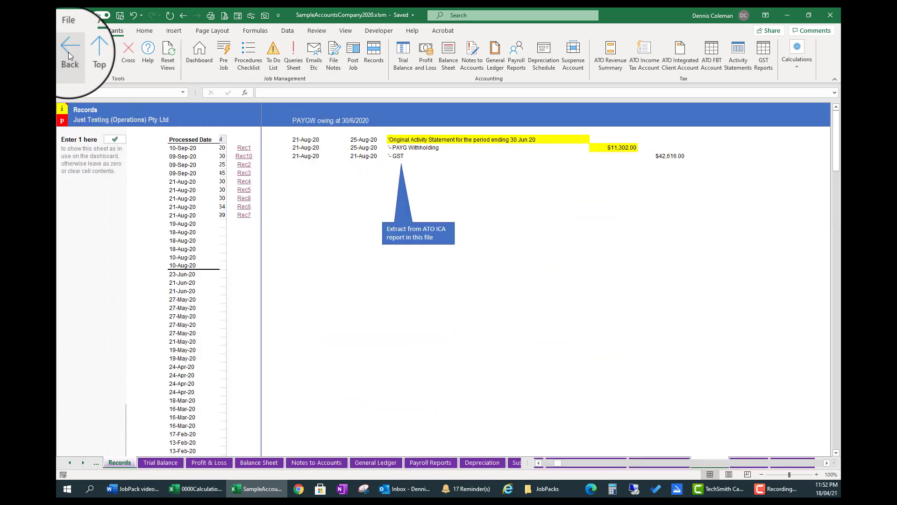
click(68, 56)
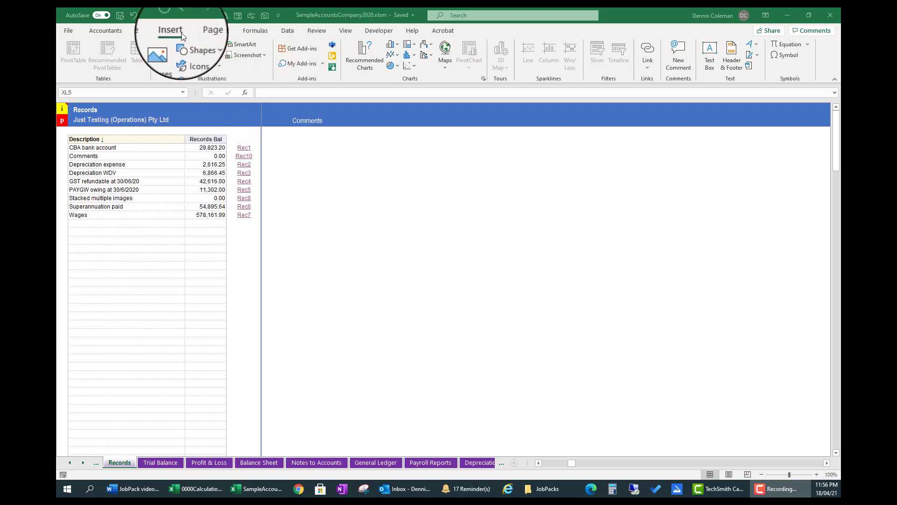
Step: Insert a wide text box below the Comments heading on the Records sheet, containing "This is a comment."
click(181, 32)
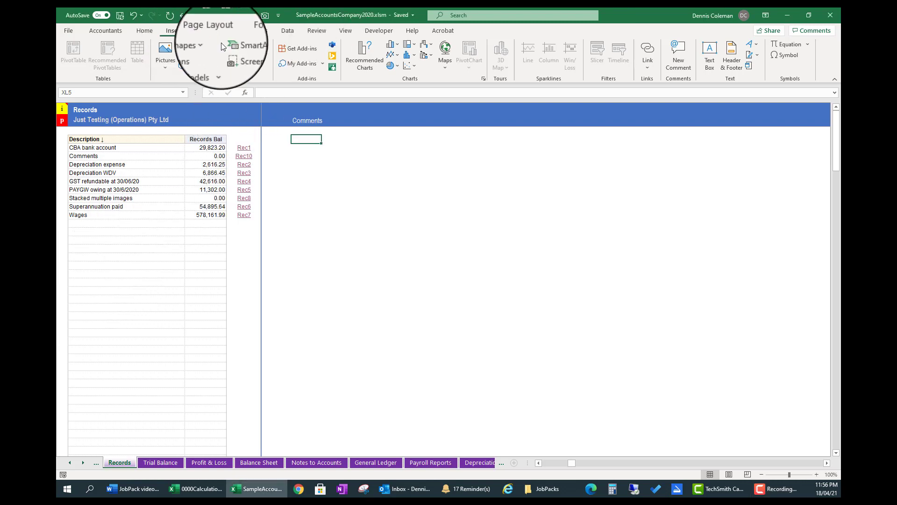
click(708, 62)
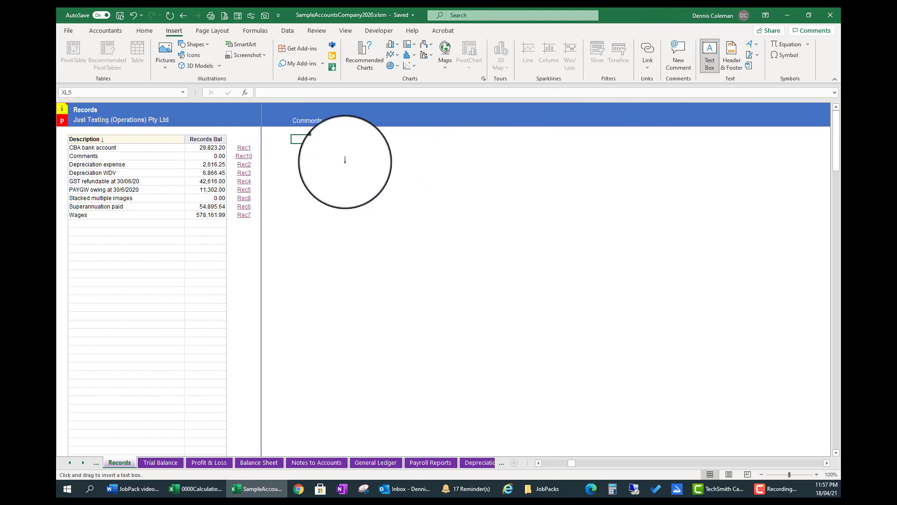
drag(344, 161, 566, 209)
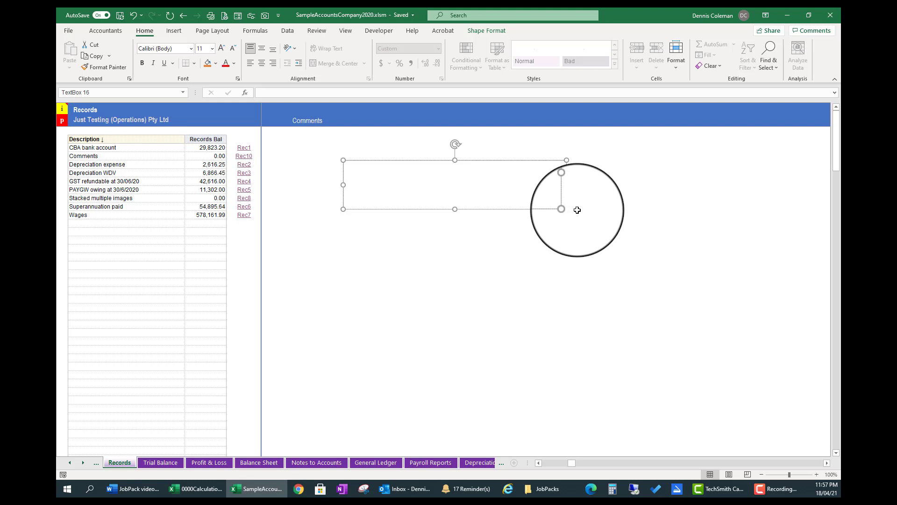
text(This is a comment.)
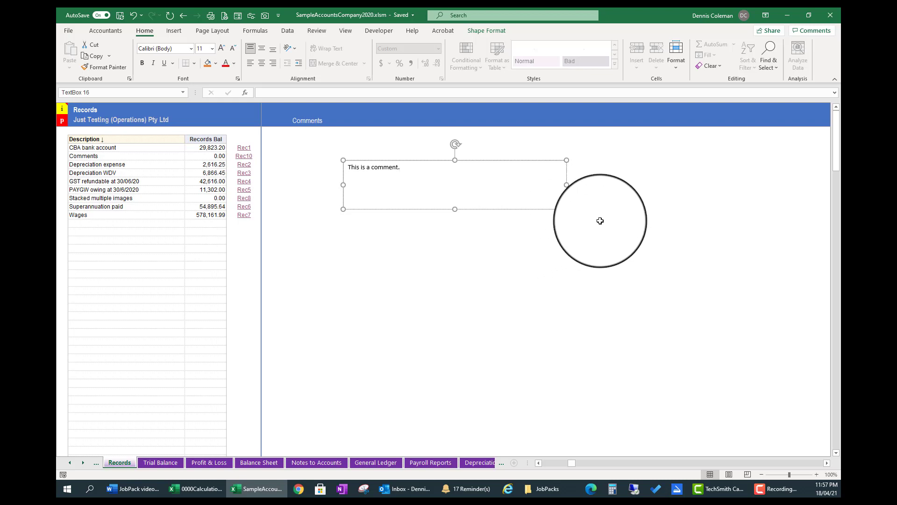
click(625, 221)
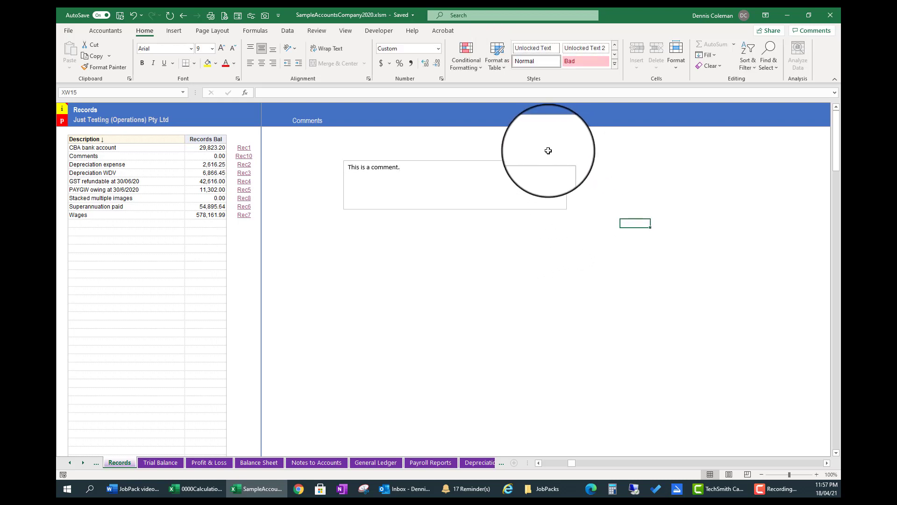
Step: Draw a second, smaller text box inside the comment box and fill it with orange
click(178, 31)
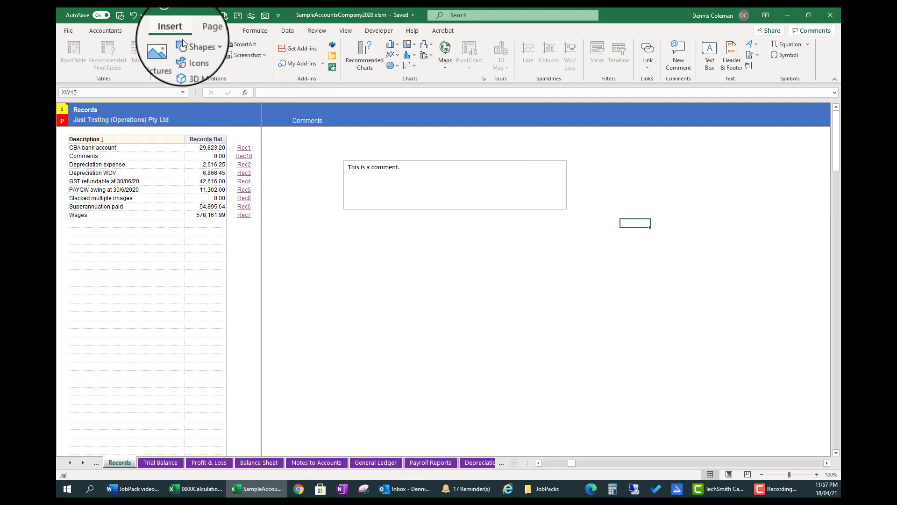
click(710, 52)
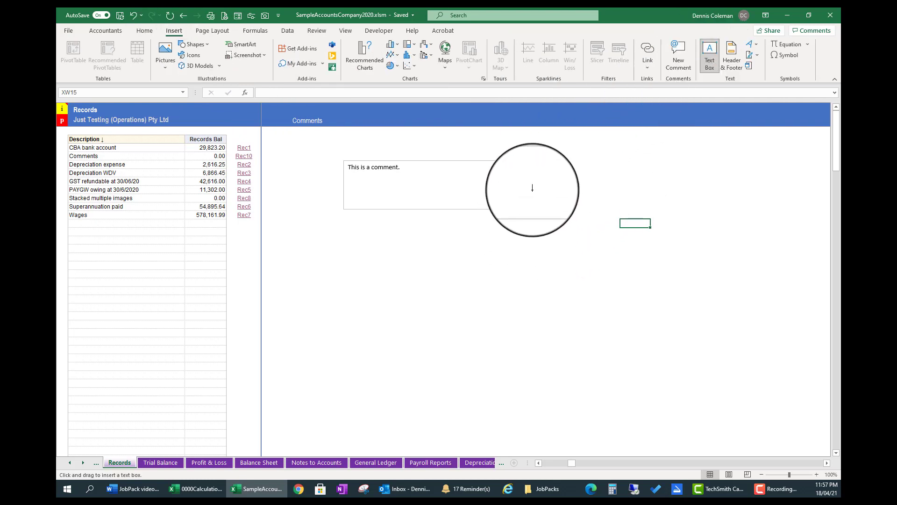
drag(606, 178, 513, 202)
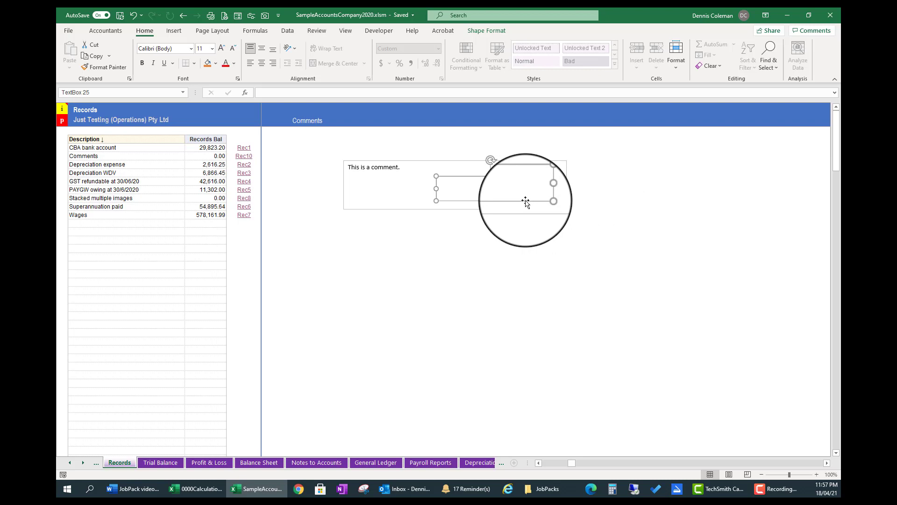
click(207, 63)
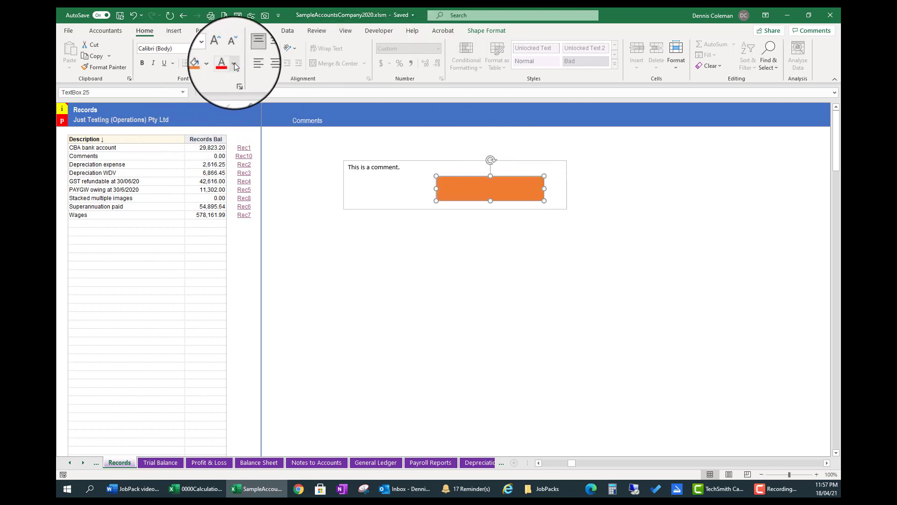
Step: Fill the "This is a comment." text box with grey and set its text colour to white
click(408, 164)
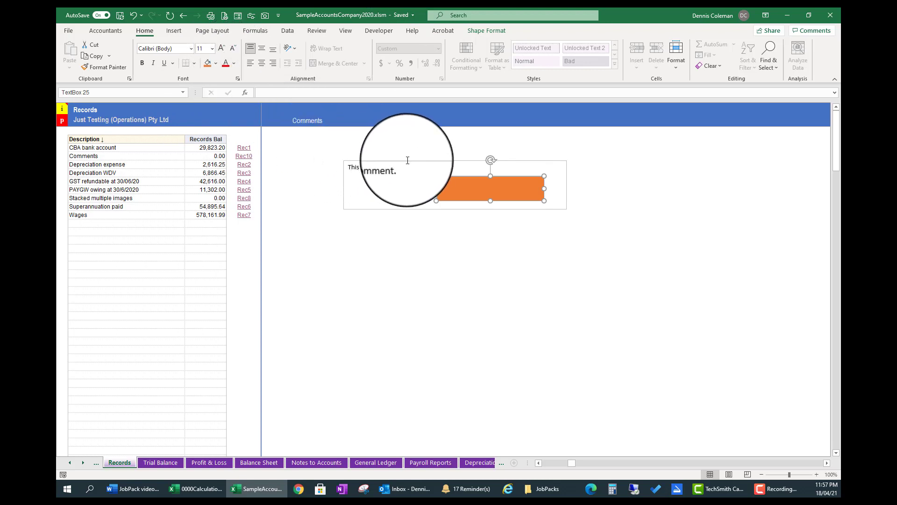
click(216, 64)
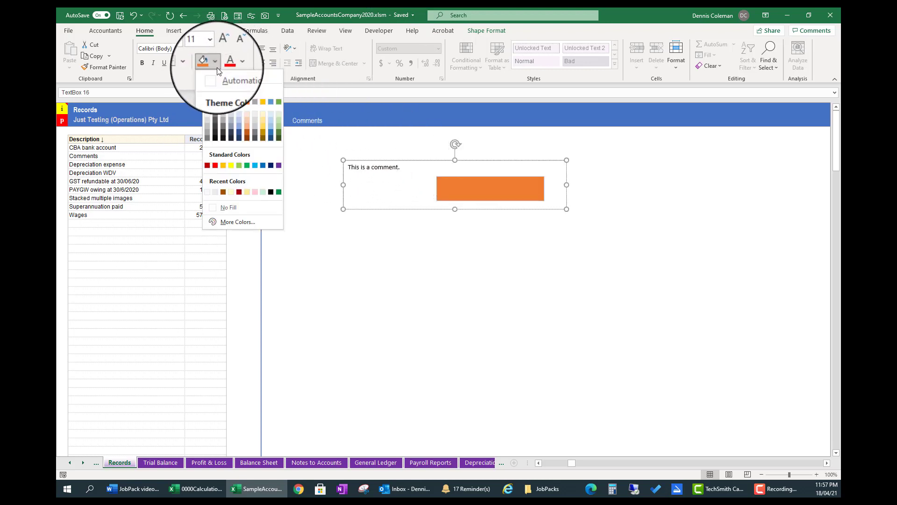
click(254, 102)
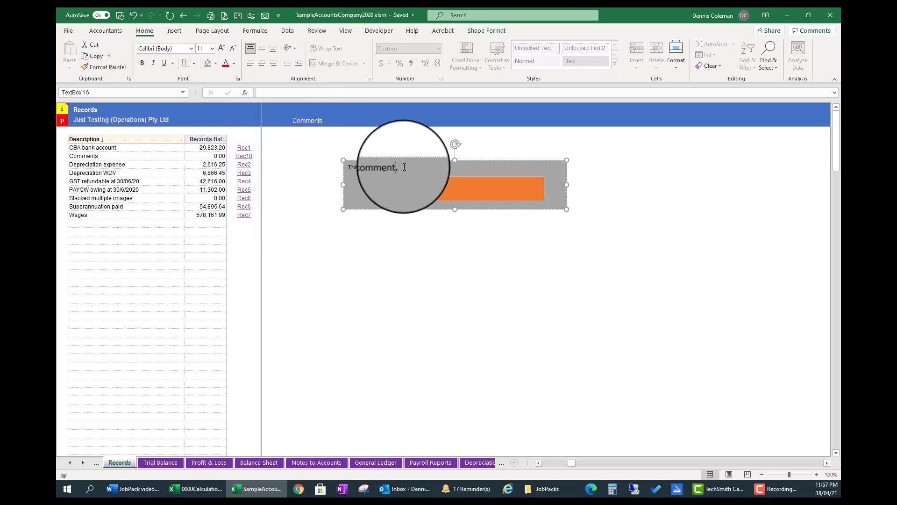
triple_click(357, 167)
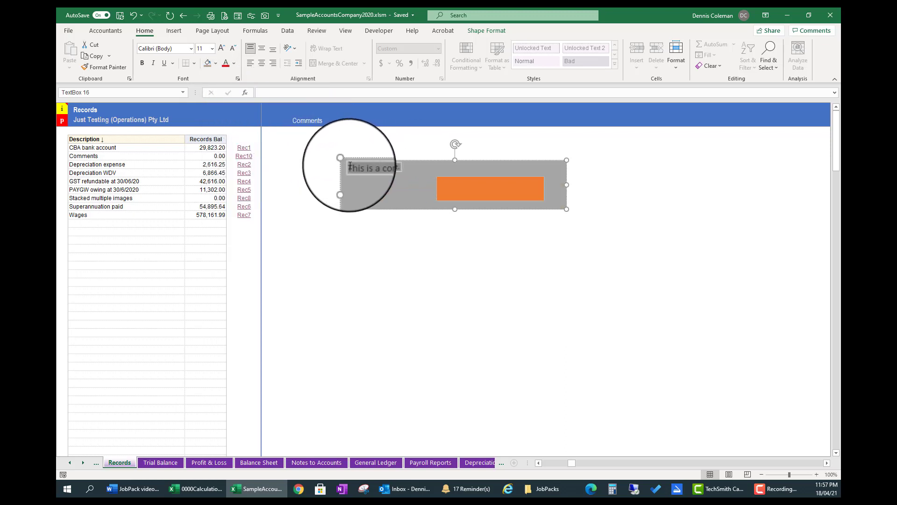
click(234, 63)
click(225, 102)
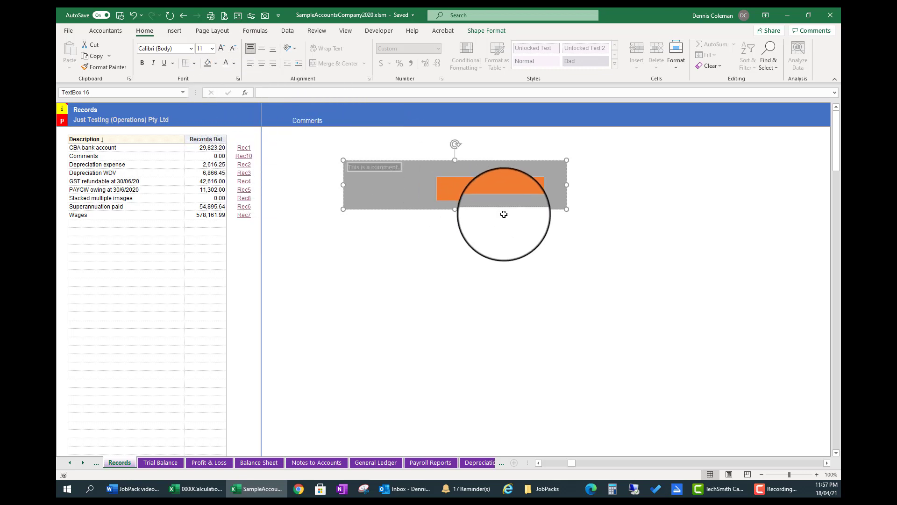
Step: Enlarge the grey comment box and move it lower on the sheet, and delete the orange text box
drag(567, 209, 618, 264)
drag(570, 161, 536, 266)
drag(525, 197, 545, 194)
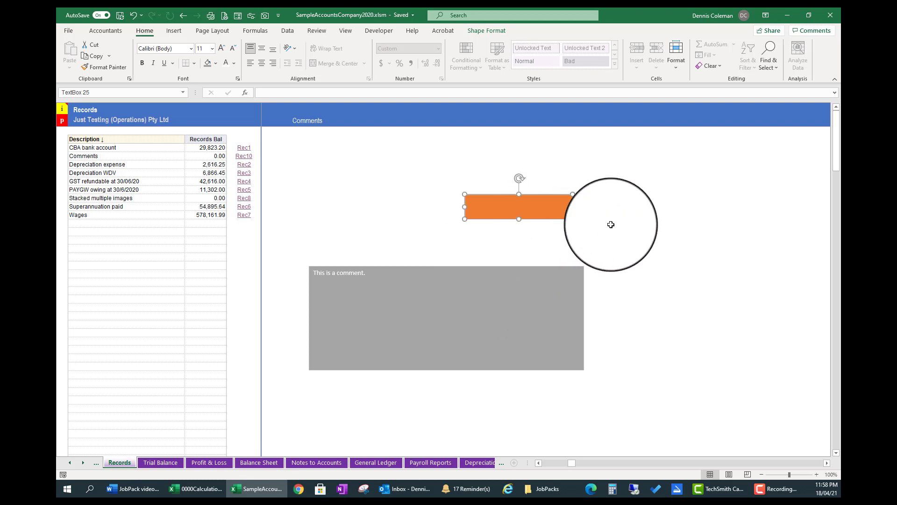
key(Delete)
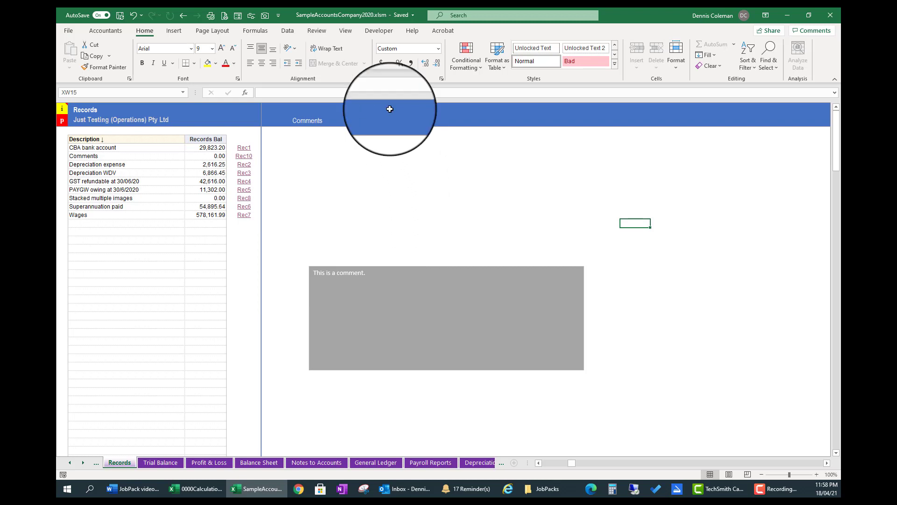
Step: Draw a rectangular speech bubble about 3.65" wide and 0.82" high above the grey box, with its pointer aimed at the comment text
click(174, 37)
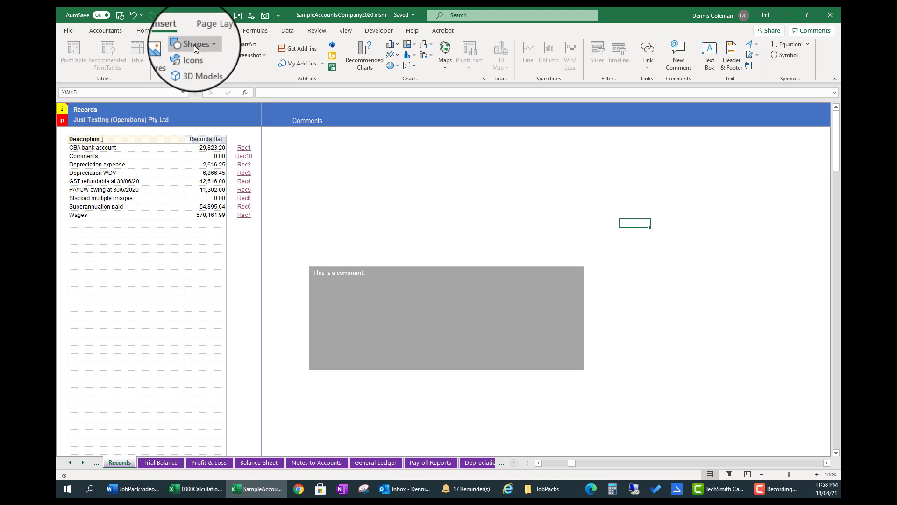
click(195, 45)
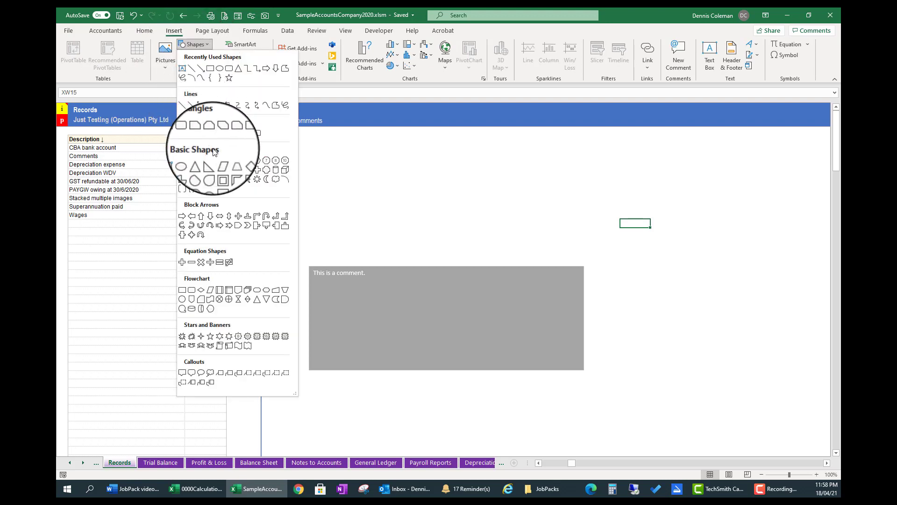
click(182, 374)
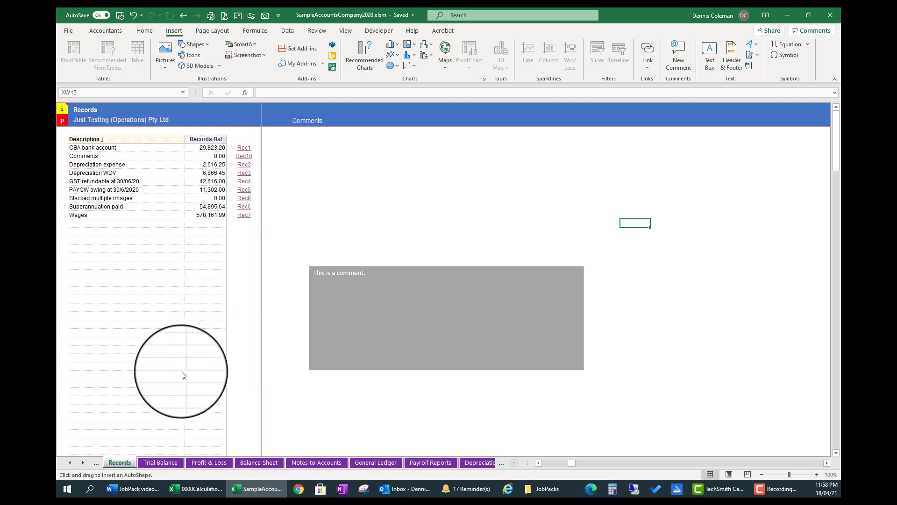
drag(452, 162, 606, 188)
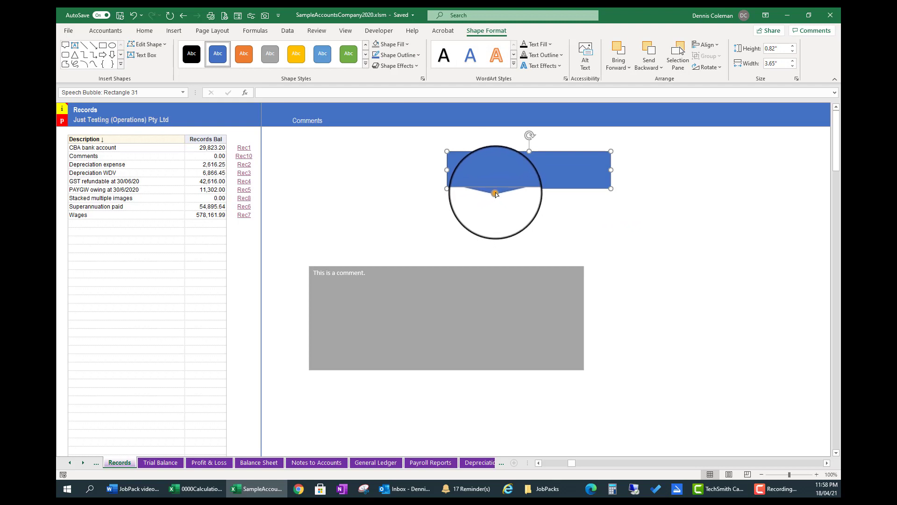
drag(495, 193, 349, 261)
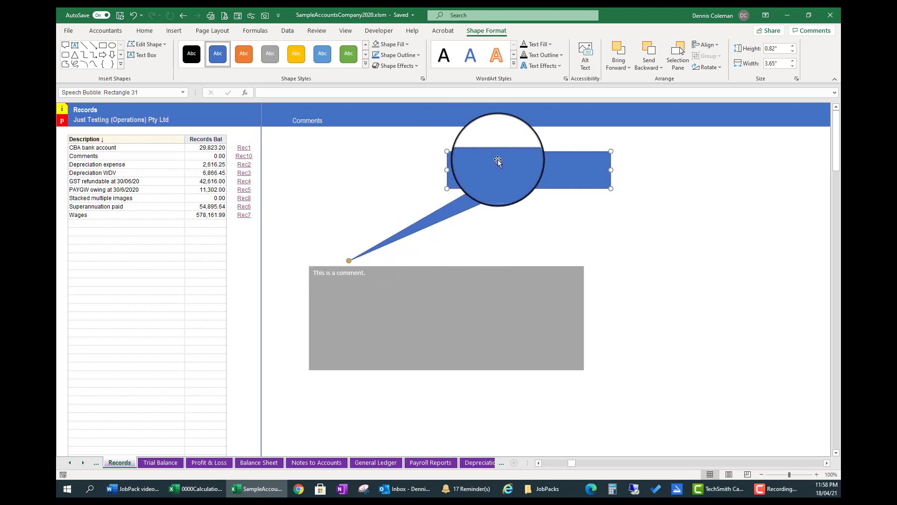
Step: Enter the text "This is a callout" in the rectangular speech bubble
text(This is a callout)
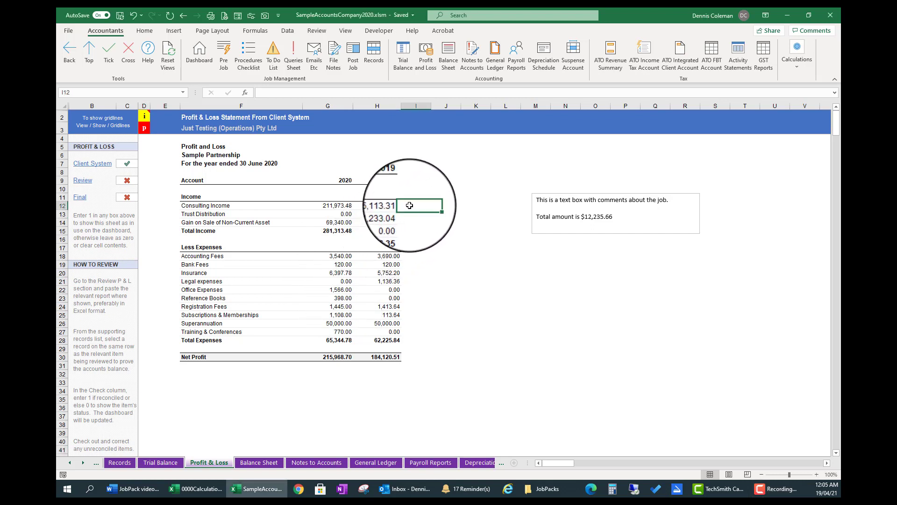
Step: Mark the 2019 Consulting Income amount with a tick and the 2019 Legal expenses amount with a cross
click(105, 49)
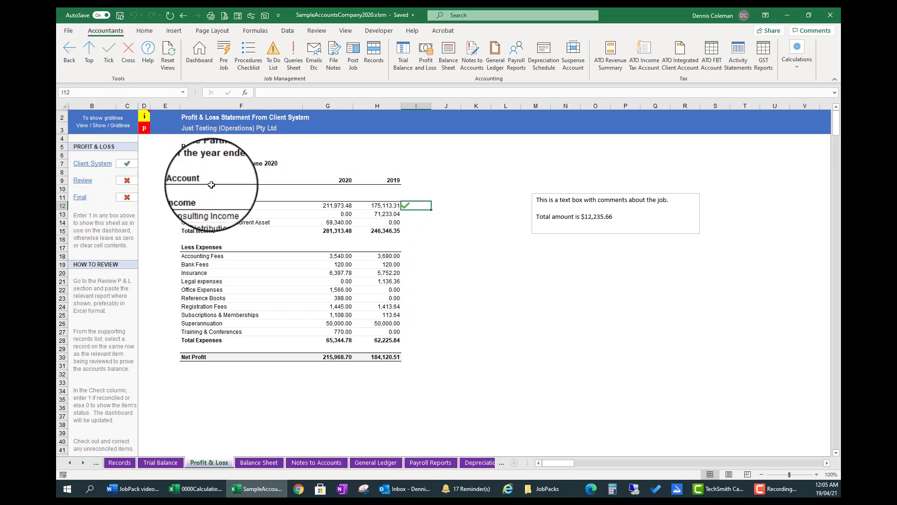
click(409, 279)
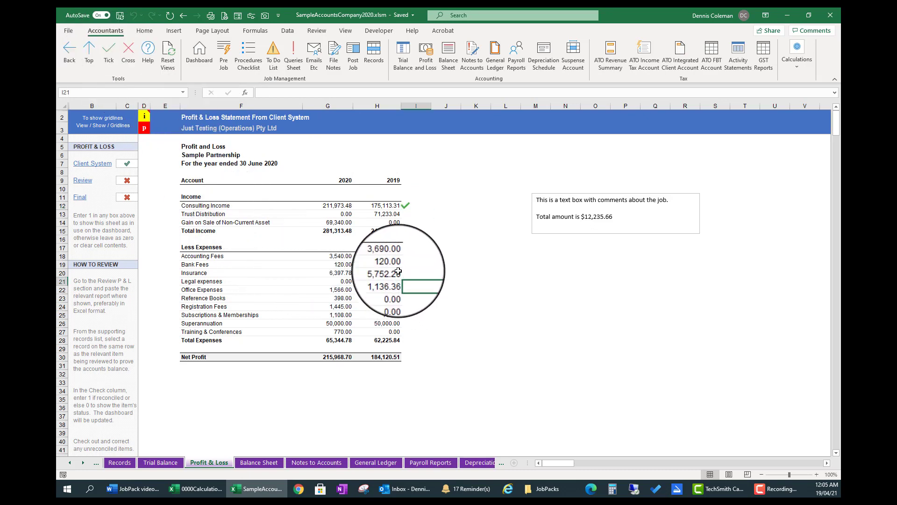
click(128, 49)
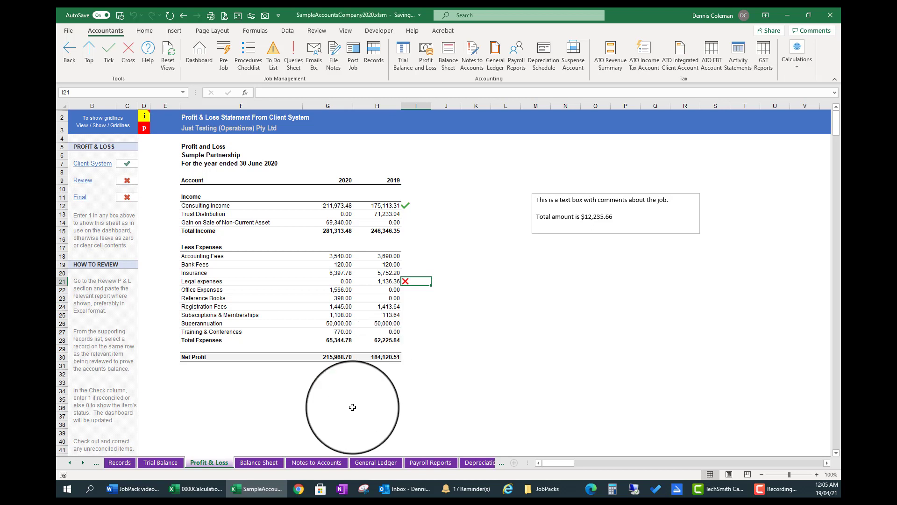
Step: Place a new tick beside the total amount inside the text box and delete the tick beside Consulting Income
click(715, 212)
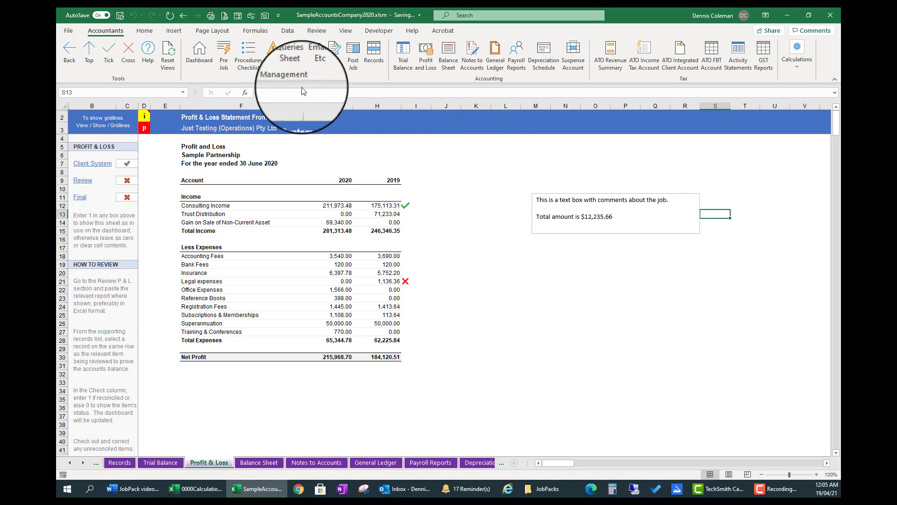
click(110, 55)
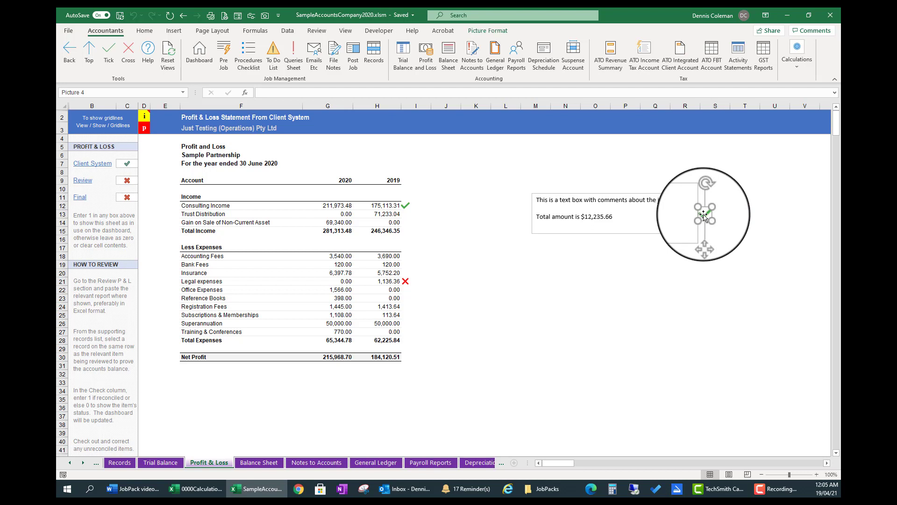
drag(705, 214, 622, 217)
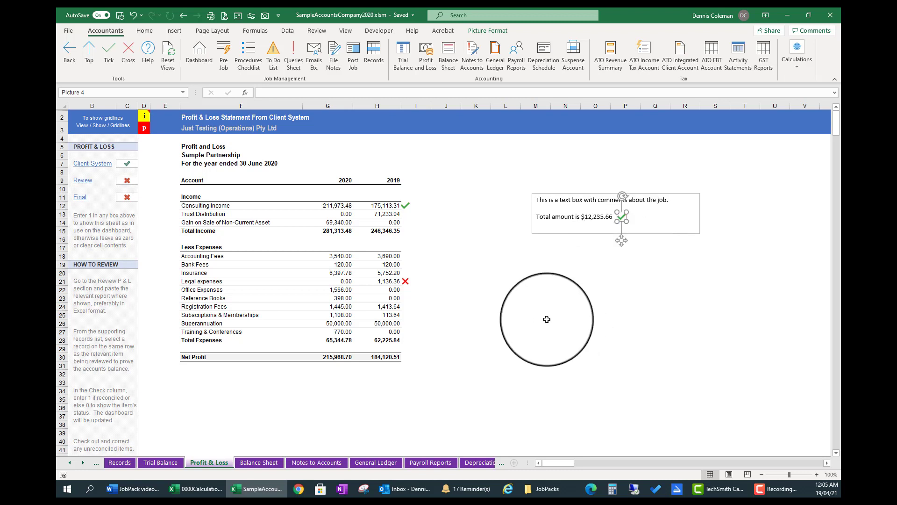
click(405, 208)
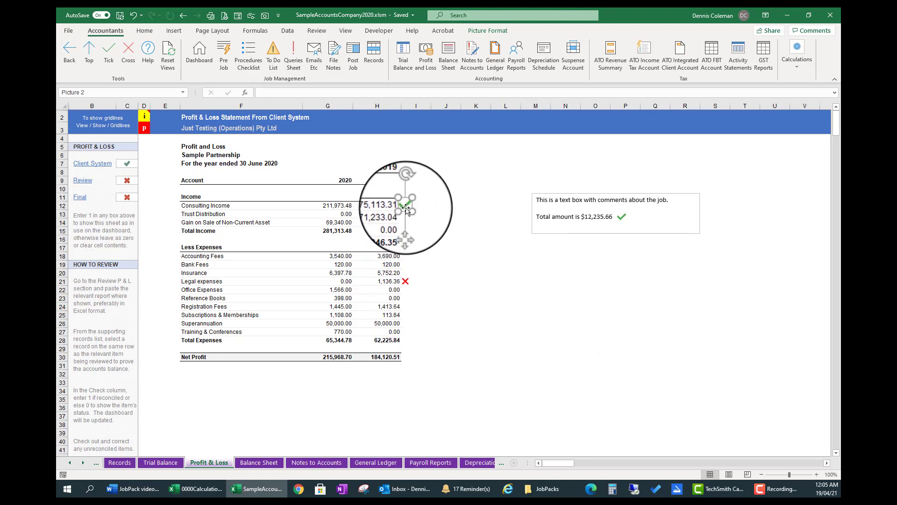
key(Delete)
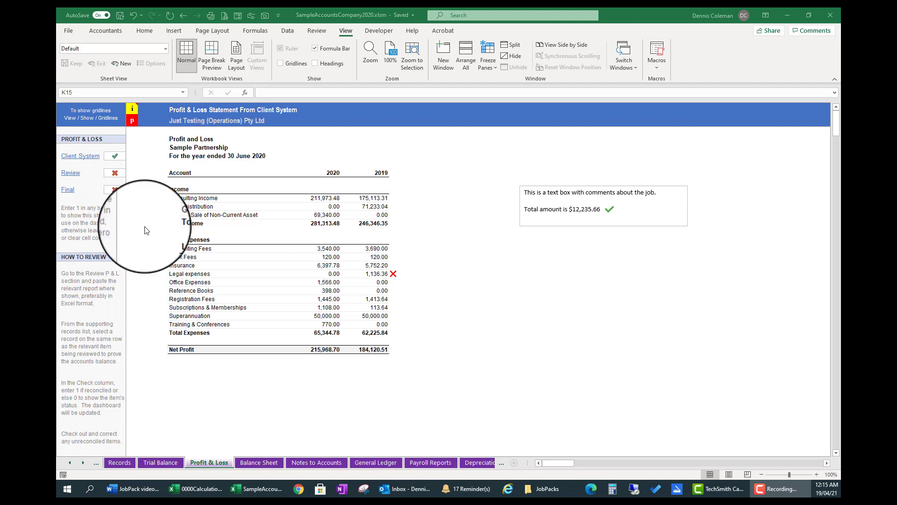
Step: Open a second window of the workbook and, after switching between the two windows, reset the new window's views
click(344, 31)
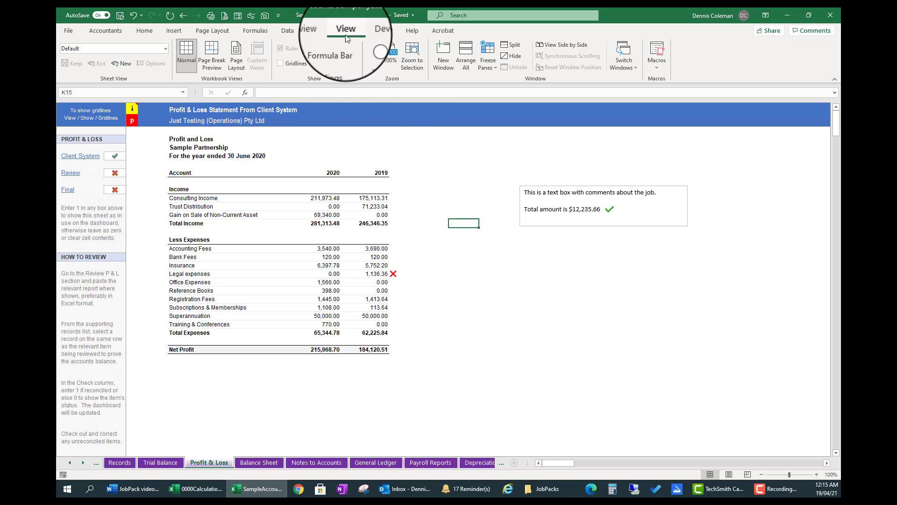
click(447, 51)
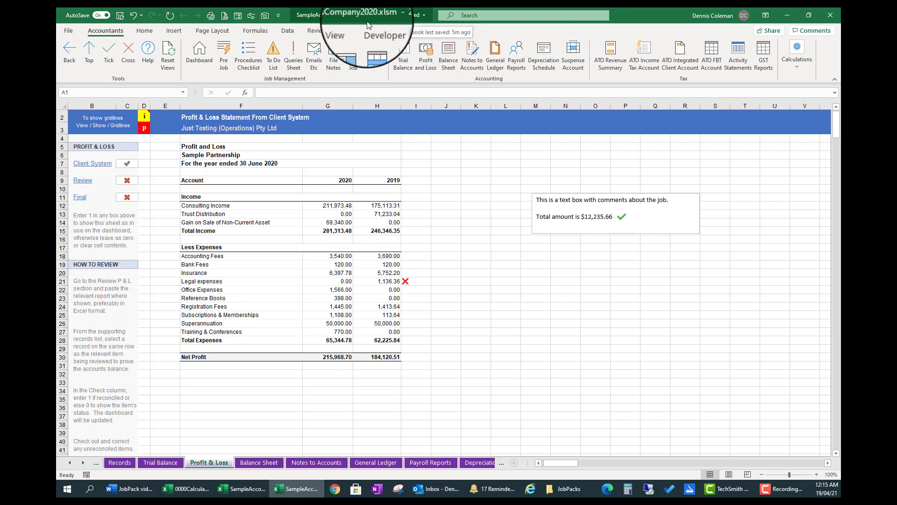
click(239, 489)
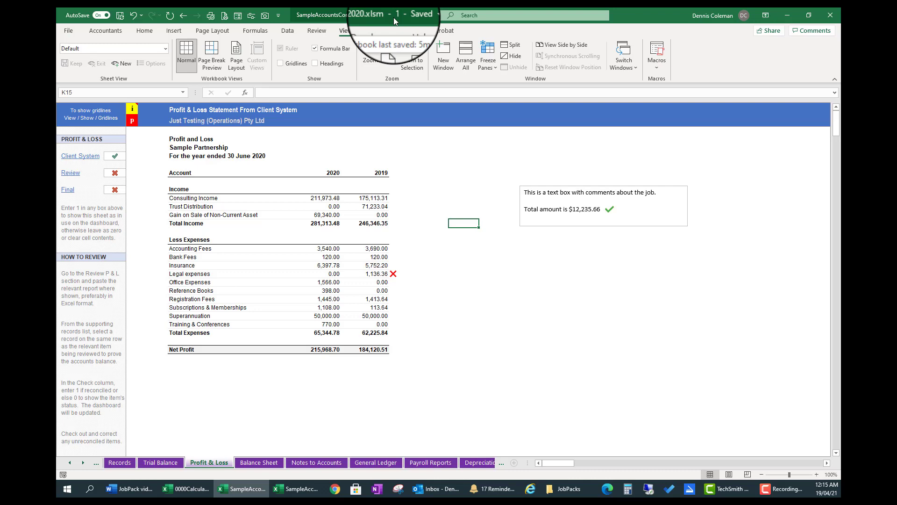
click(299, 489)
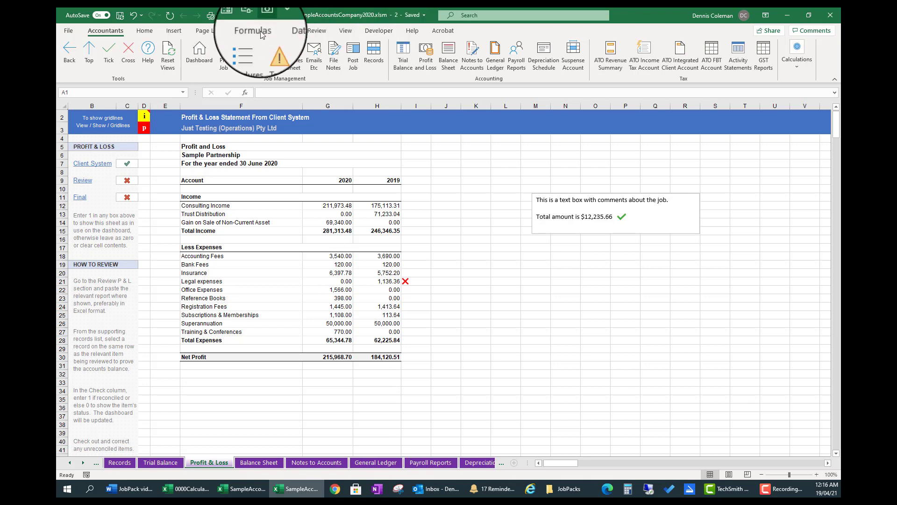
click(167, 48)
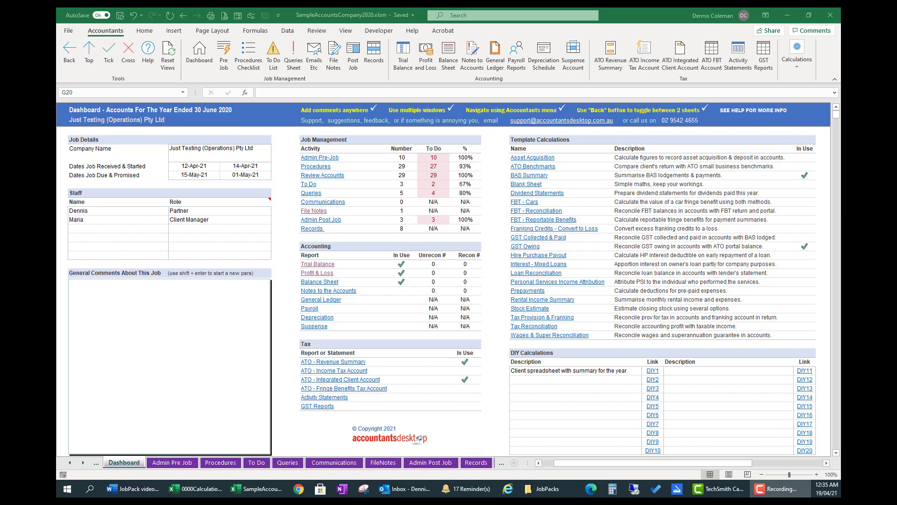
Step: Open the Trial Balance for review and choose Depreciation expense as the supporting record for account 416 Depreciation
click(400, 56)
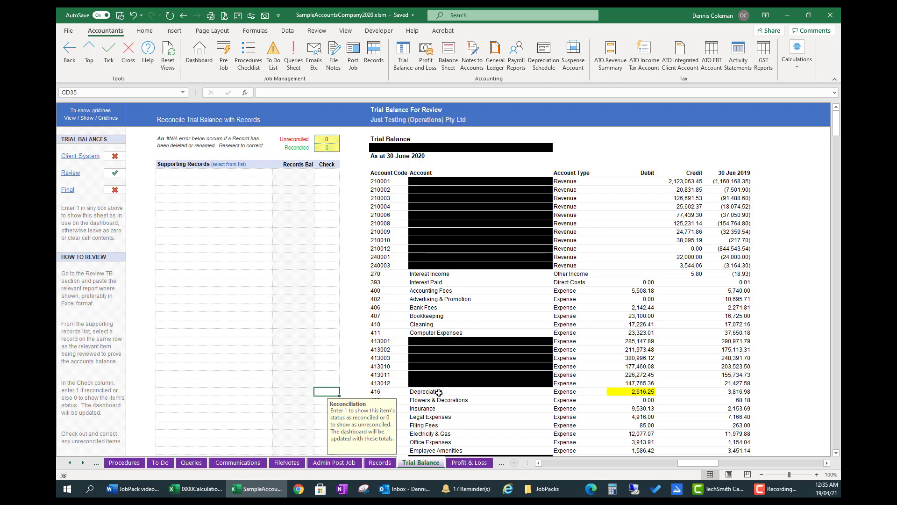
click(251, 390)
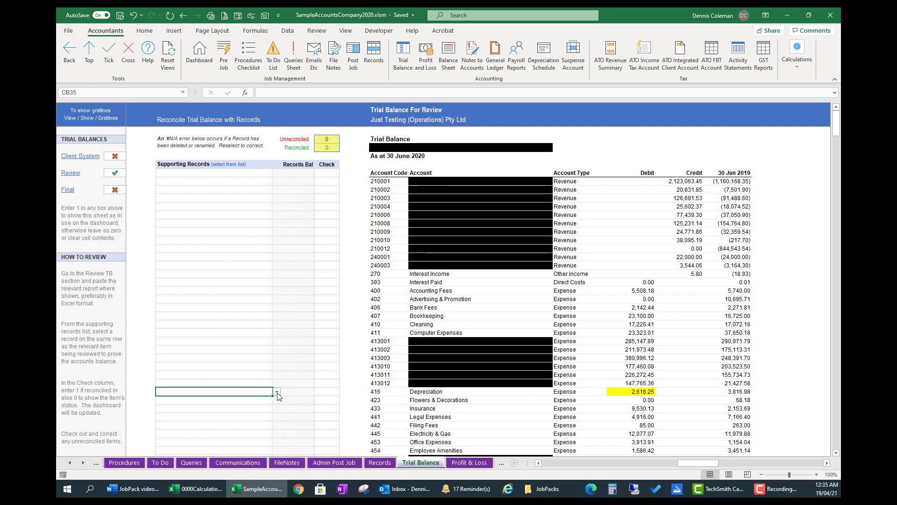
click(277, 391)
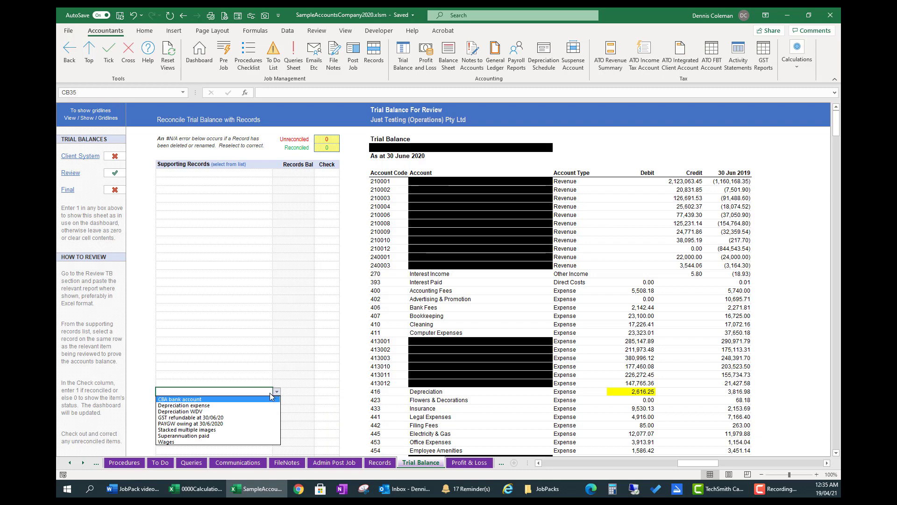
click(224, 405)
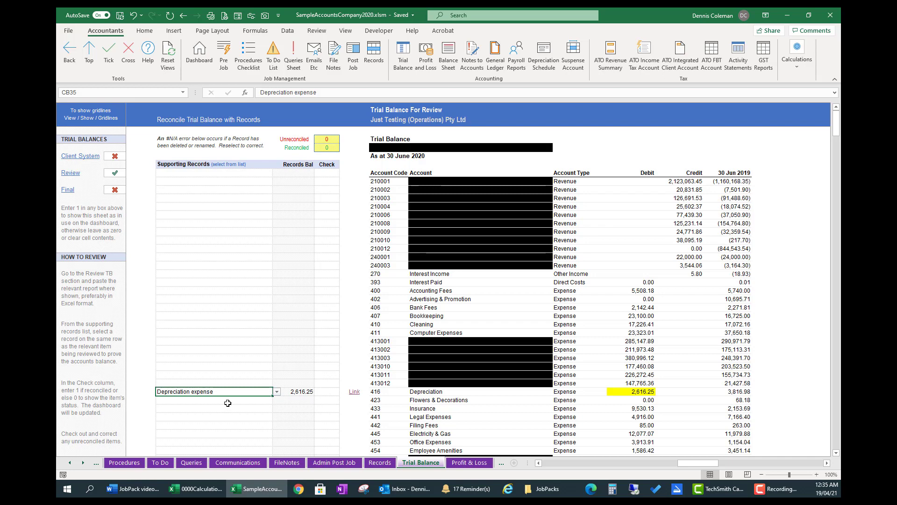
Step: Follow the link to the linked depreciation record, return to the Trial Balance, and mark Depreciation as reconciled with 1
click(354, 394)
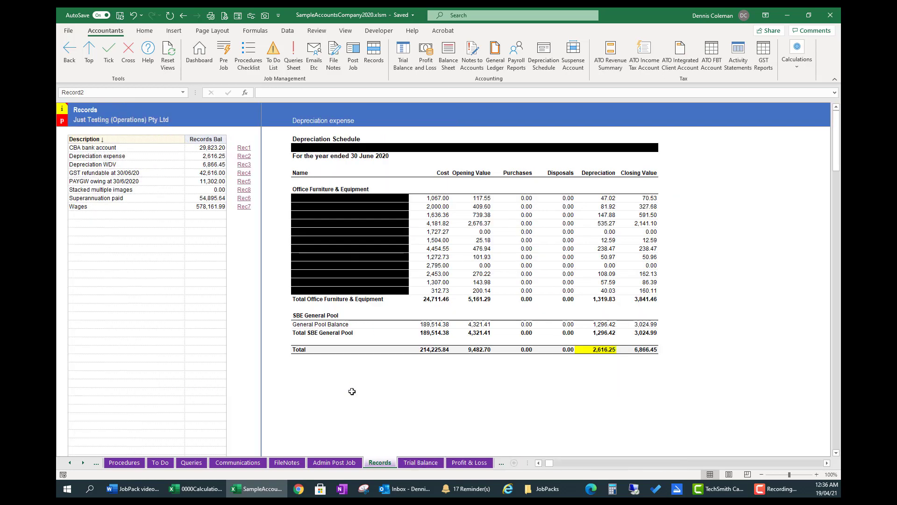
click(71, 55)
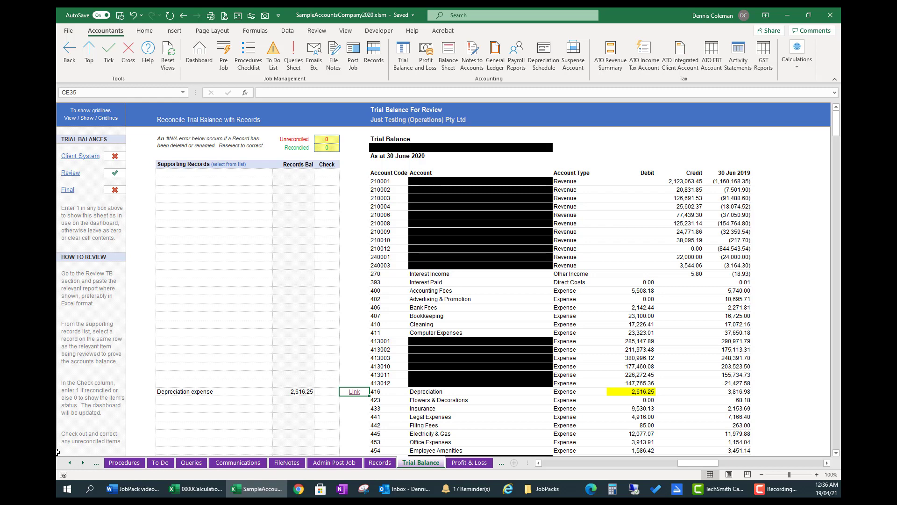
click(329, 392)
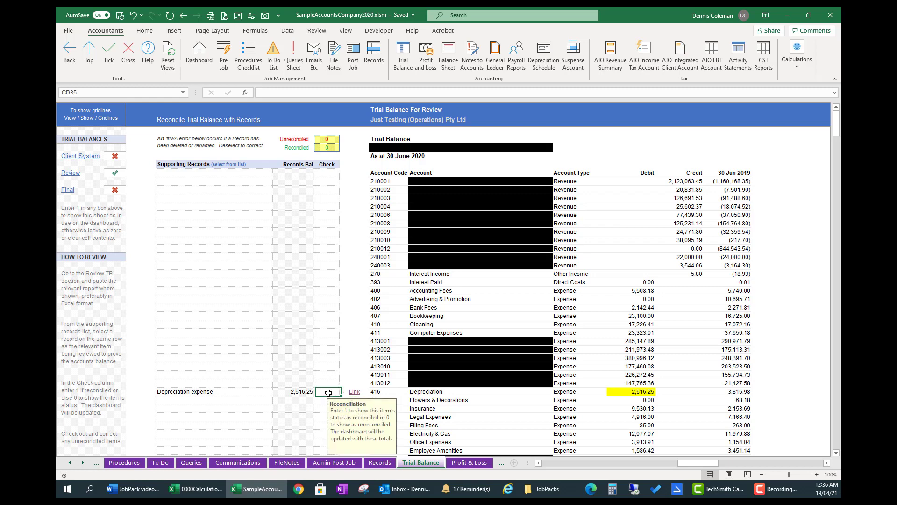
text(1)
key(Return)
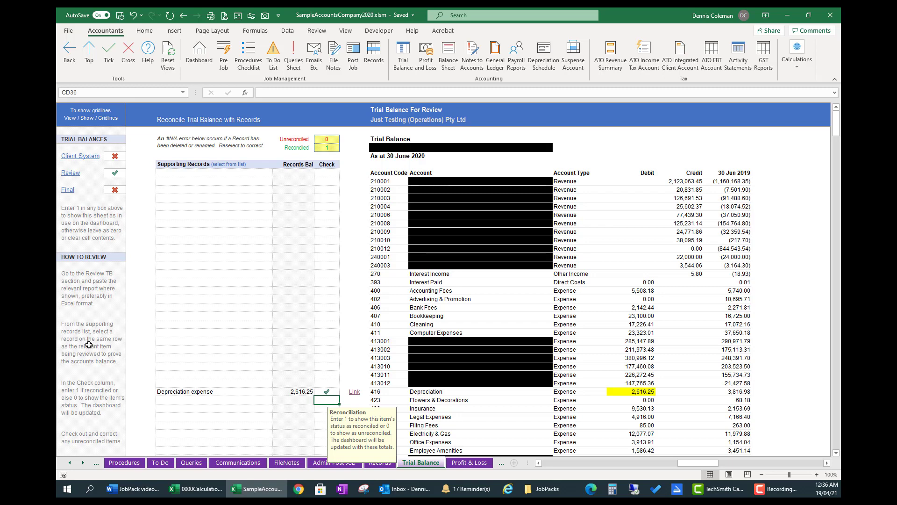
Step: Choose Wages as the supporting record for account 477 Wages & Salaries and mark it as reconciled with 1
scroll(258, 345, down, 6)
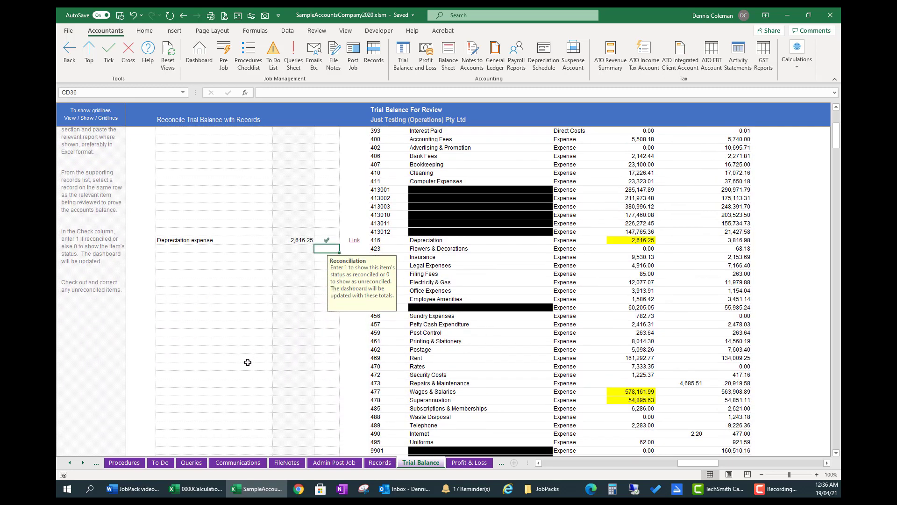
click(259, 391)
click(276, 391)
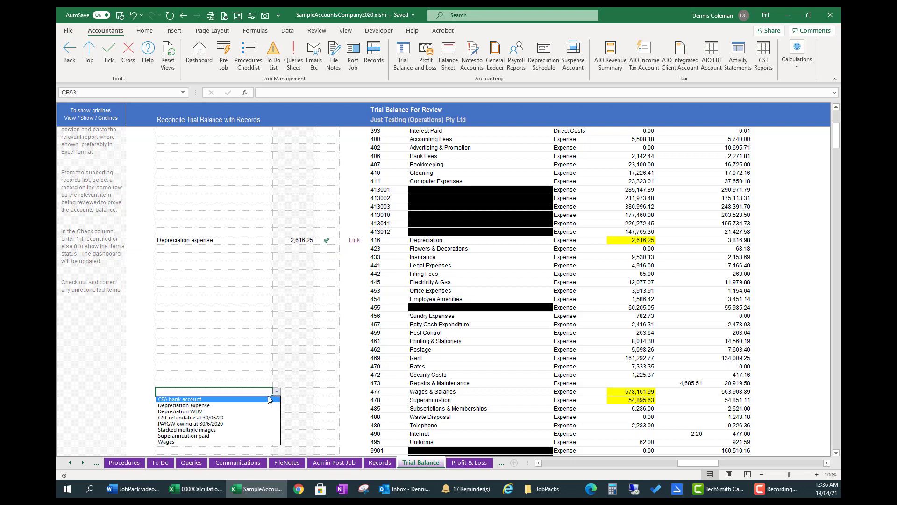
click(176, 442)
click(323, 392)
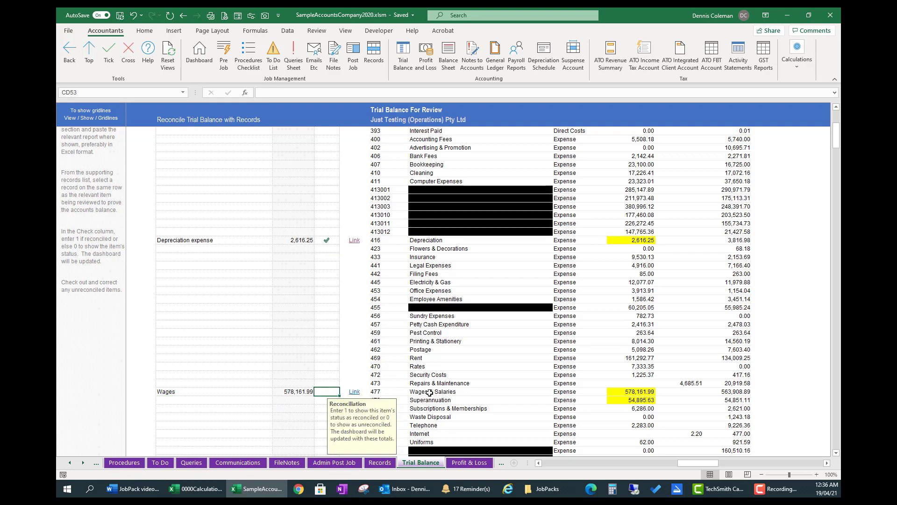
text(1)
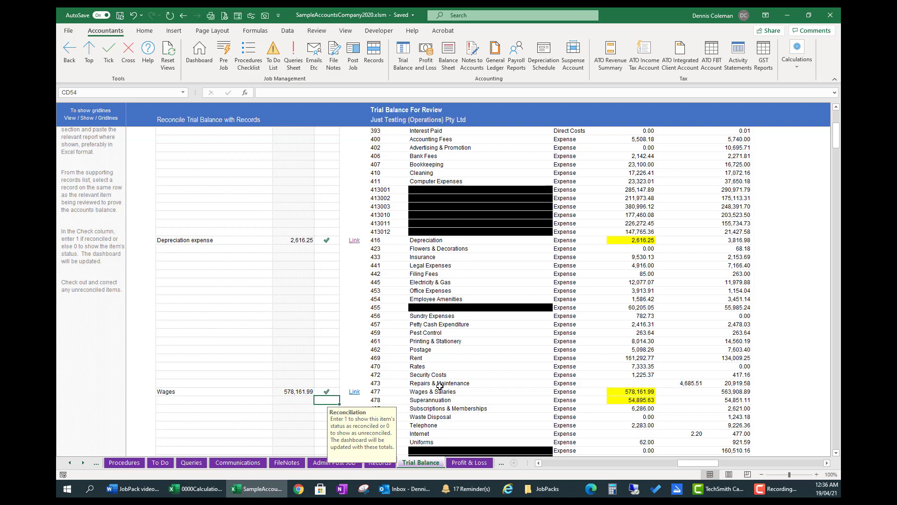
key(Return)
Step: Choose Superannuation paid as the supporting record for account 478 Superannuation and mark it as reconciled with 1
click(233, 401)
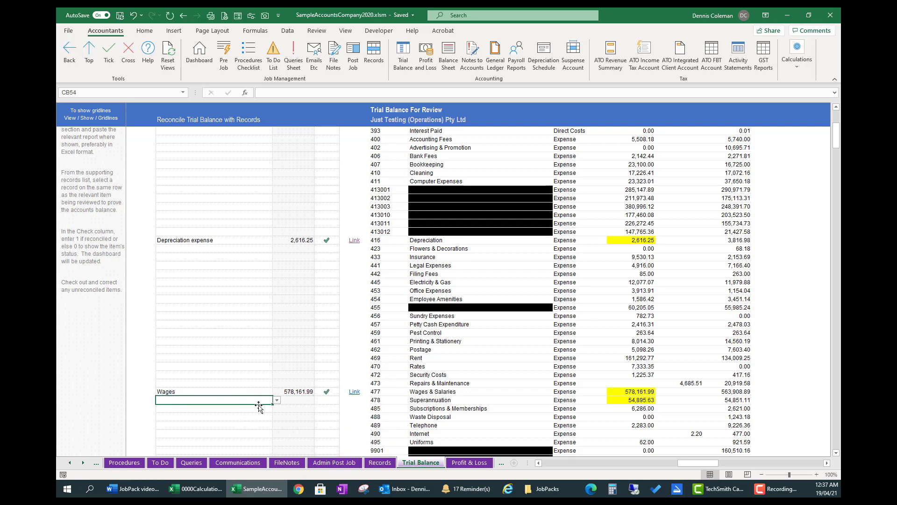
click(277, 400)
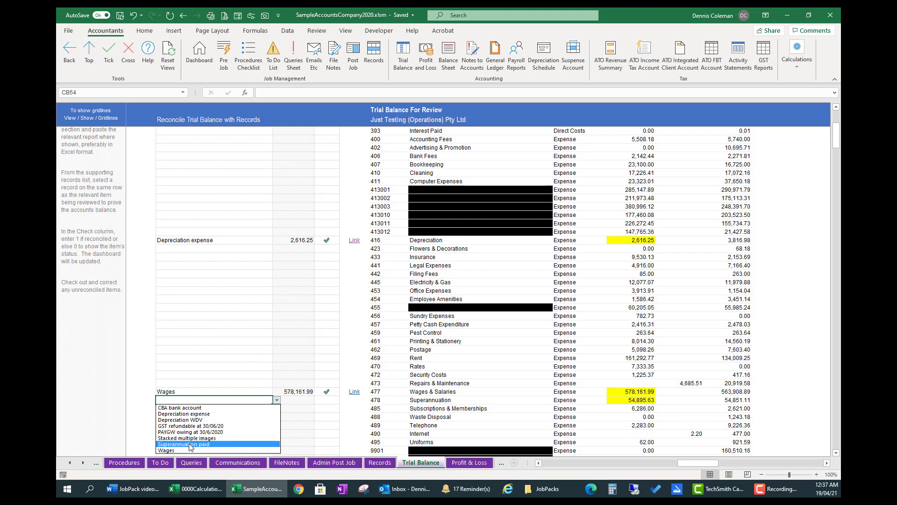
click(262, 444)
click(321, 401)
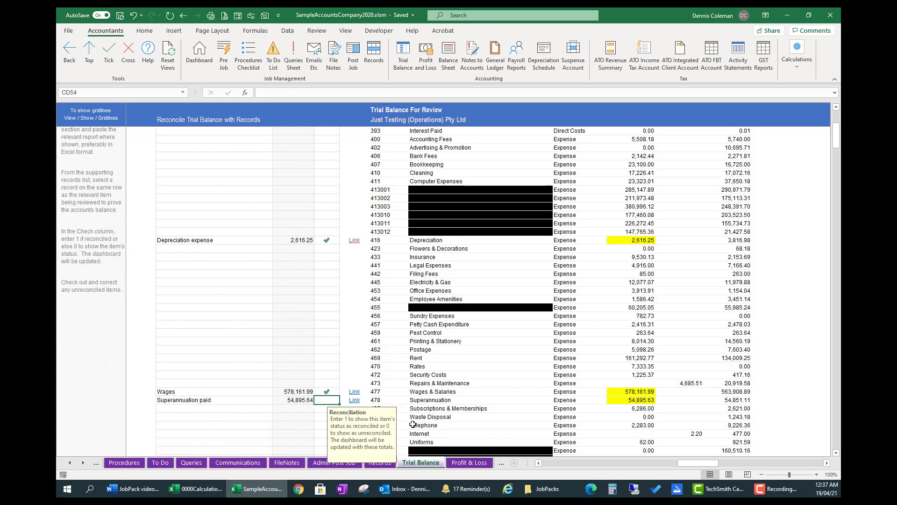
text(1)
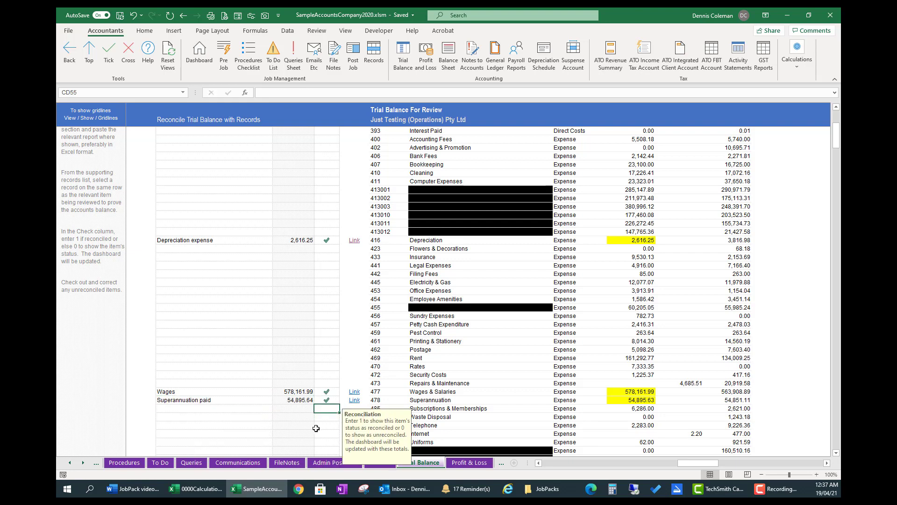
key(Return)
Step: Choose Depreciation WDV as the supporting record for account 721 Less Accumulated Depreciation on SBE General Pool and mark it as reconciled with 1
scroll(283, 399, down, 3)
scroll(283, 399, down, 2)
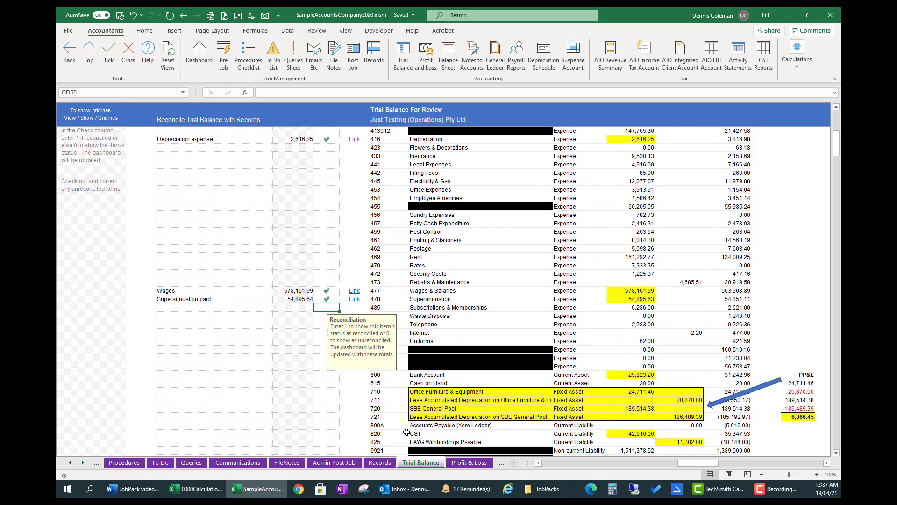
click(238, 419)
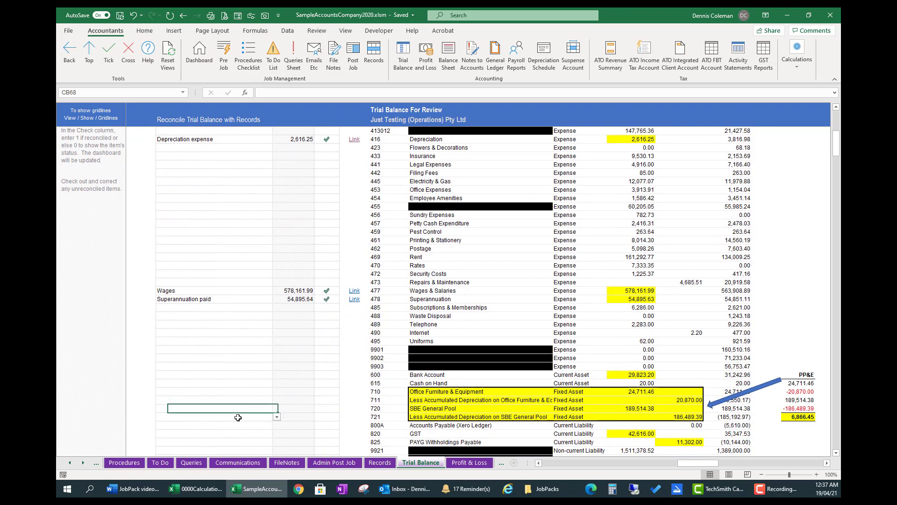
click(277, 419)
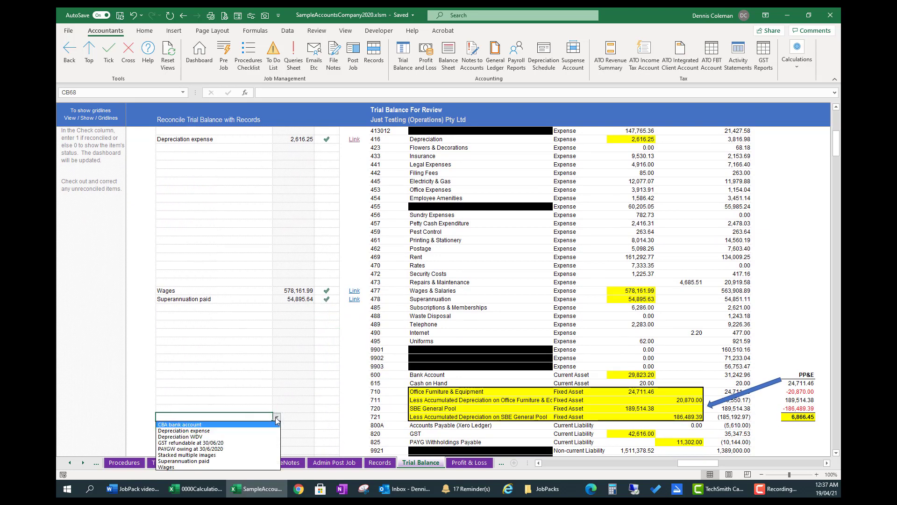
click(206, 436)
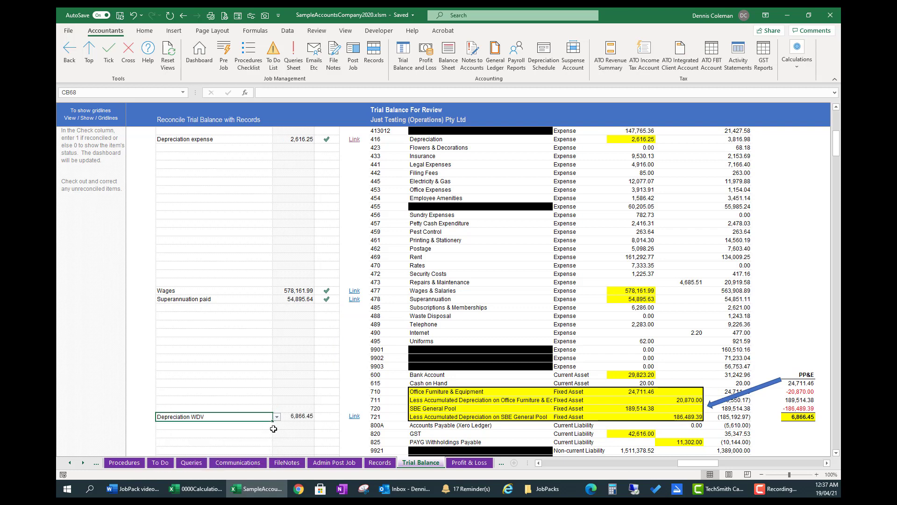
click(327, 417)
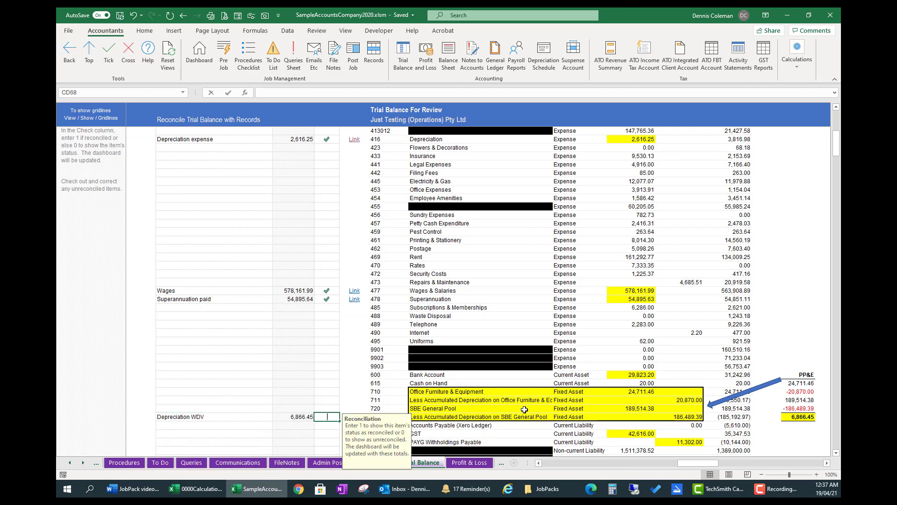
text(1)
key(Return)
Step: Choose GST refundable at 30/06/20 as the supporting record for account 820 GST and mark it as reconciled with 1
click(244, 433)
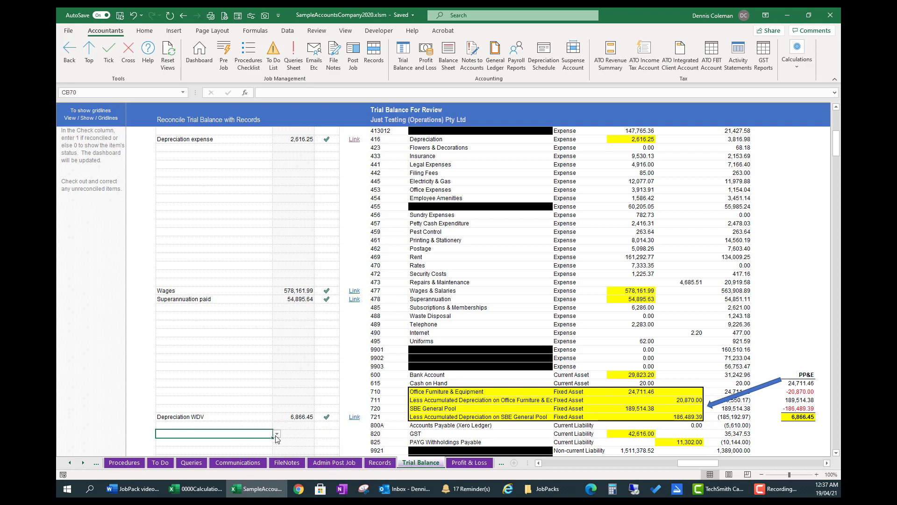
click(277, 434)
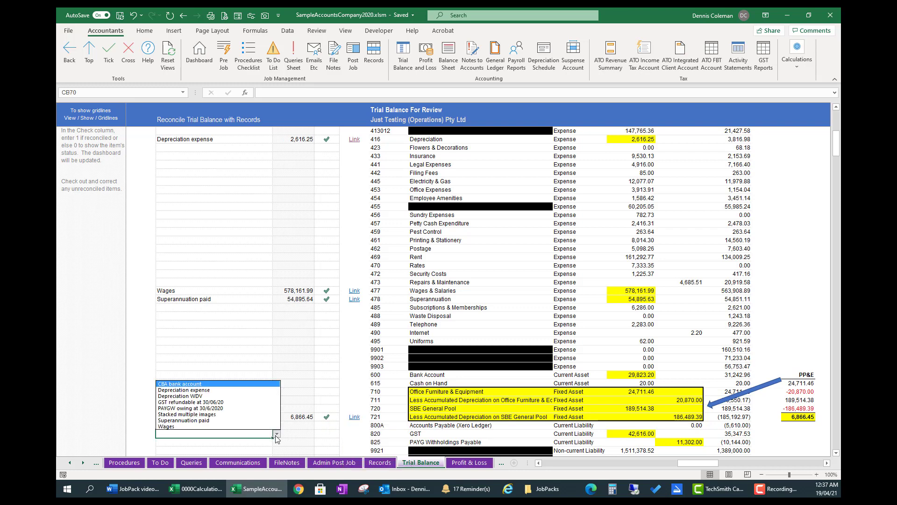
click(209, 405)
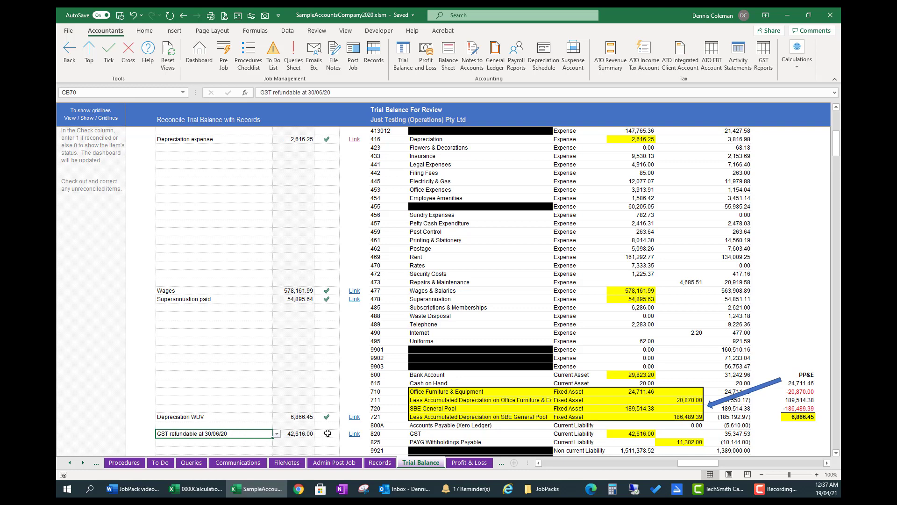
click(327, 433)
text(1)
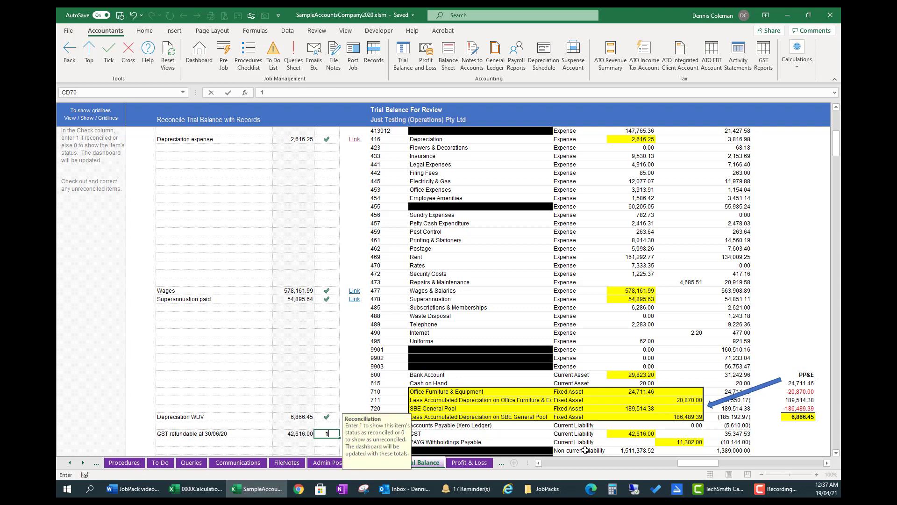
key(Return)
Step: Choose PAYGW owing at 30/6/2020 as the supporting record for account 825 PAYG Withholdings Payable and mark it as reconciled with 1
scroll(197, 359, down, 3)
scroll(197, 359, down, 2)
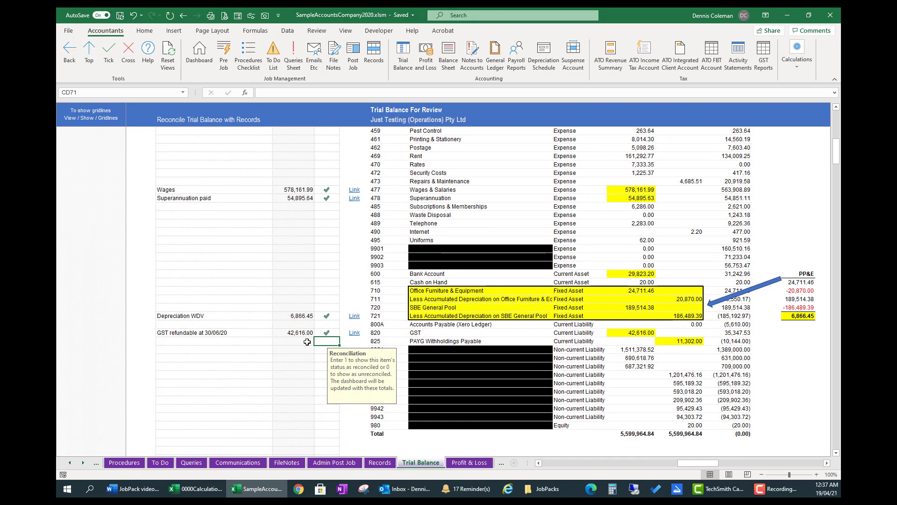
click(221, 344)
click(221, 344)
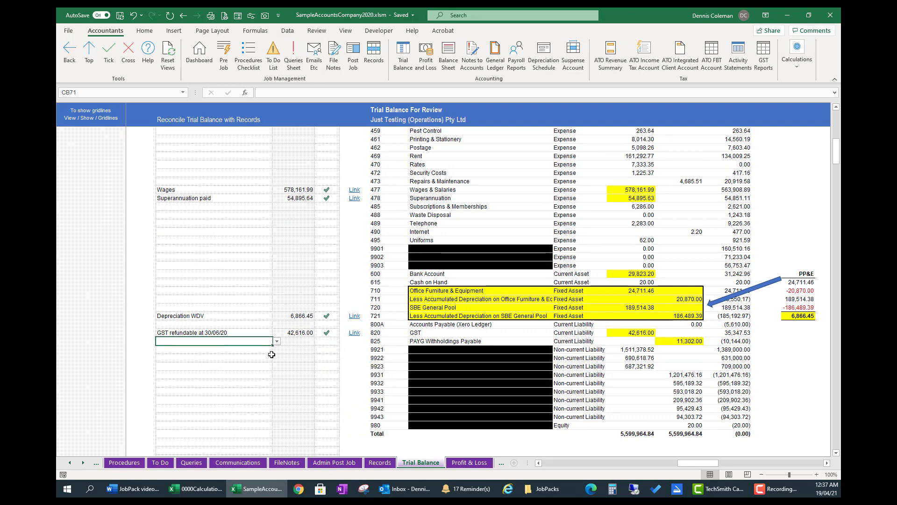
click(276, 341)
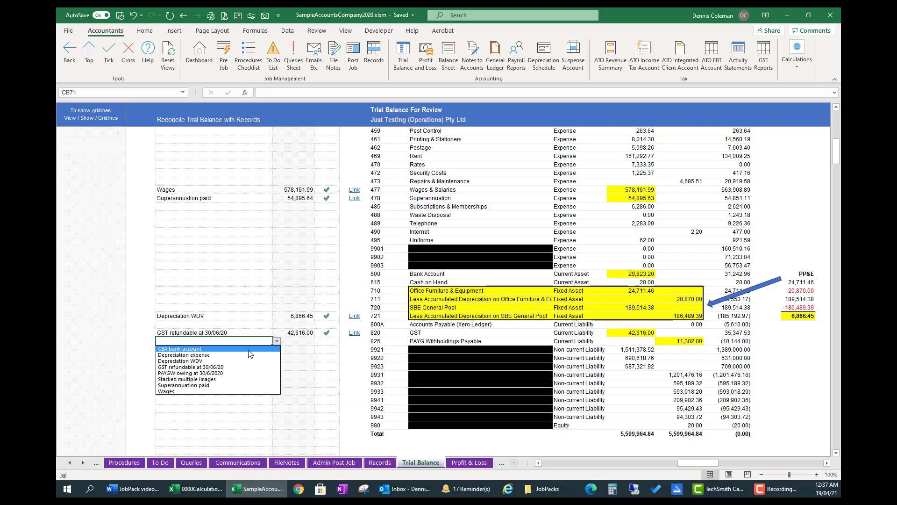
click(205, 373)
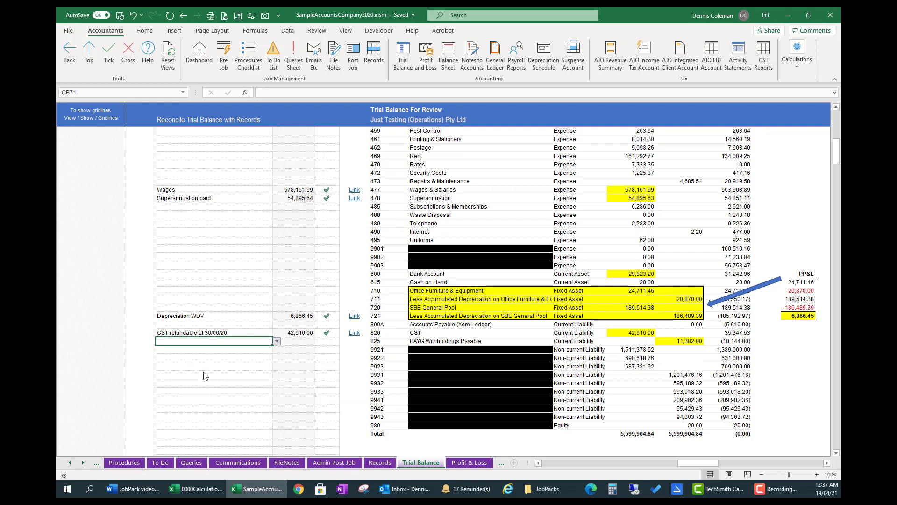
click(327, 341)
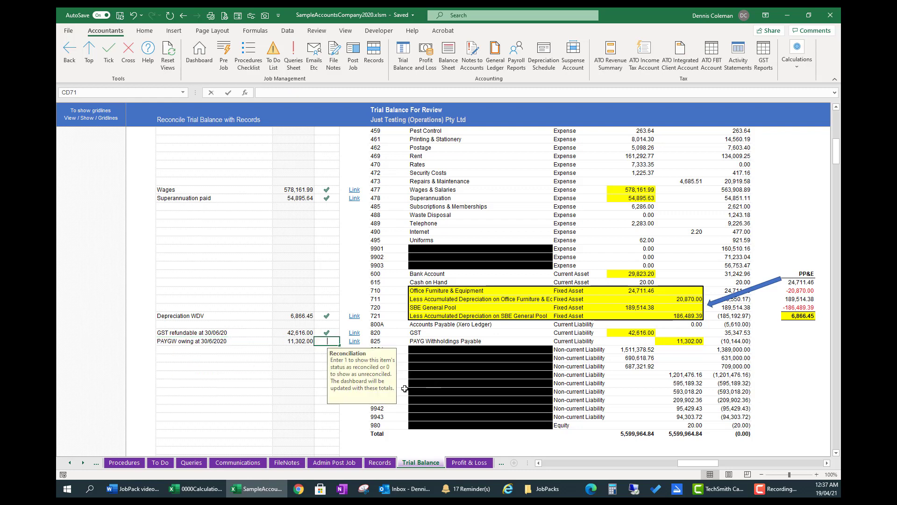
text(1)
key(Return)
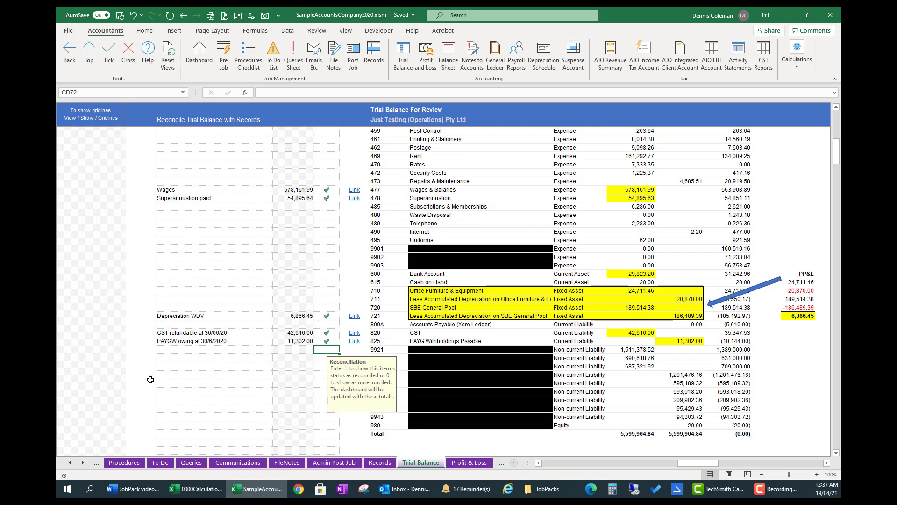
Step: Check the Unreconciled and Reconciled totals above the supporting records of the Trial Balance, and open the Dashboard
scroll(168, 378, up, 2)
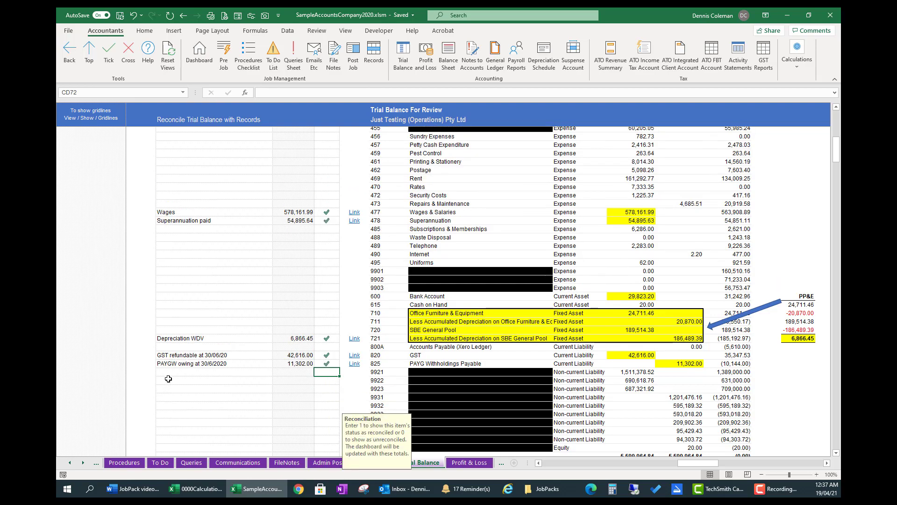
scroll(168, 379, up, 15)
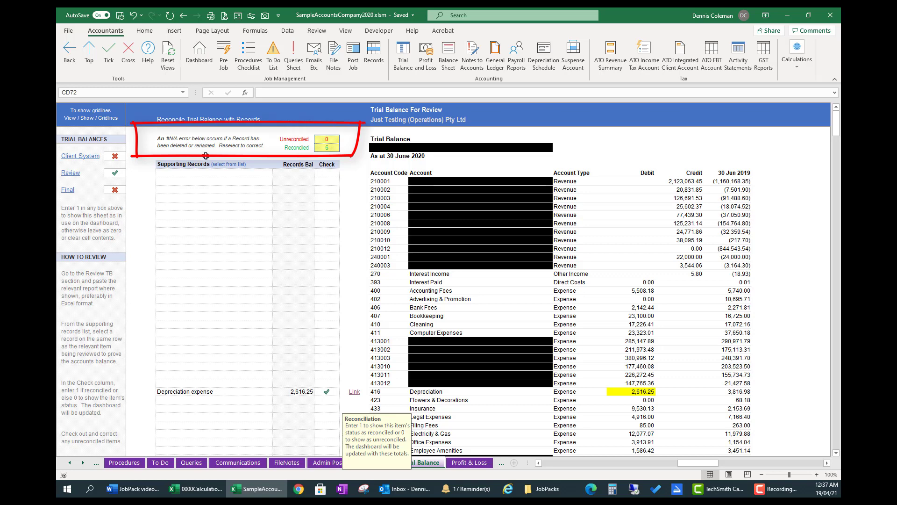
click(208, 67)
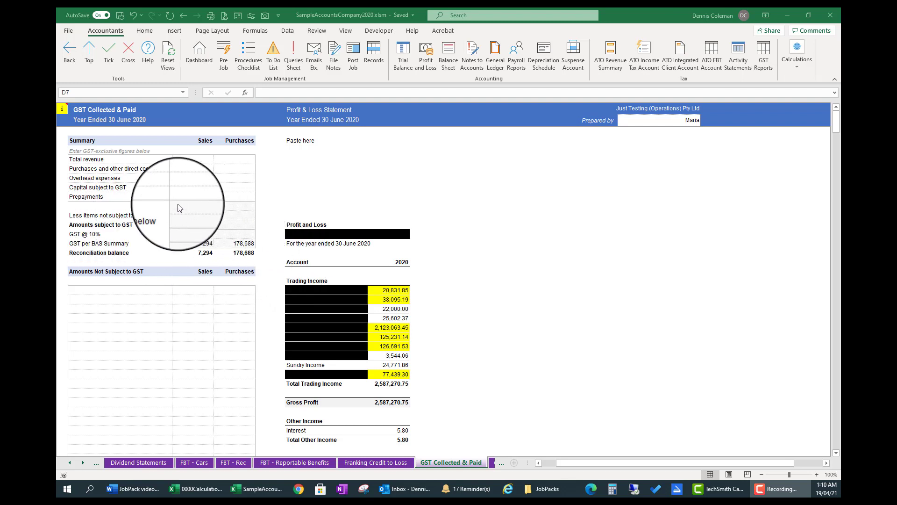
Step: Link the Sales figure for Total revenue in the GST summary to Total Trading Income with =H31
click(188, 161)
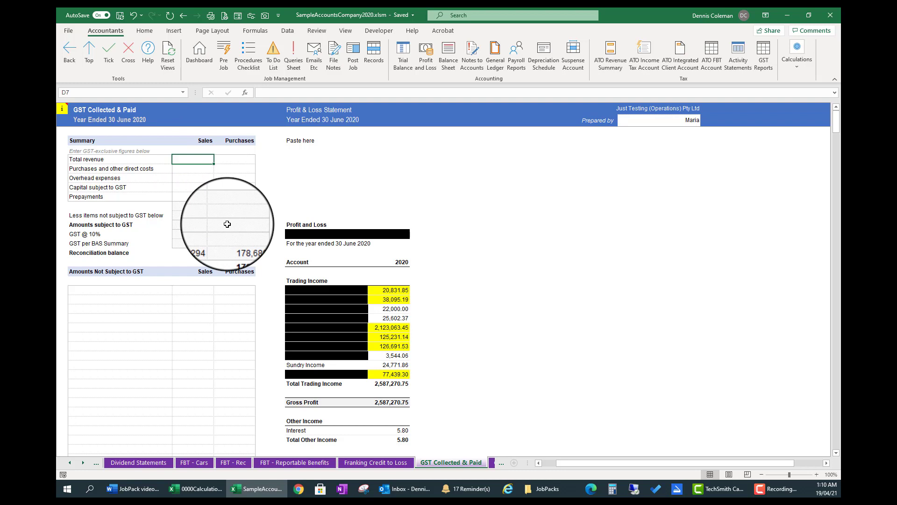
text(=)
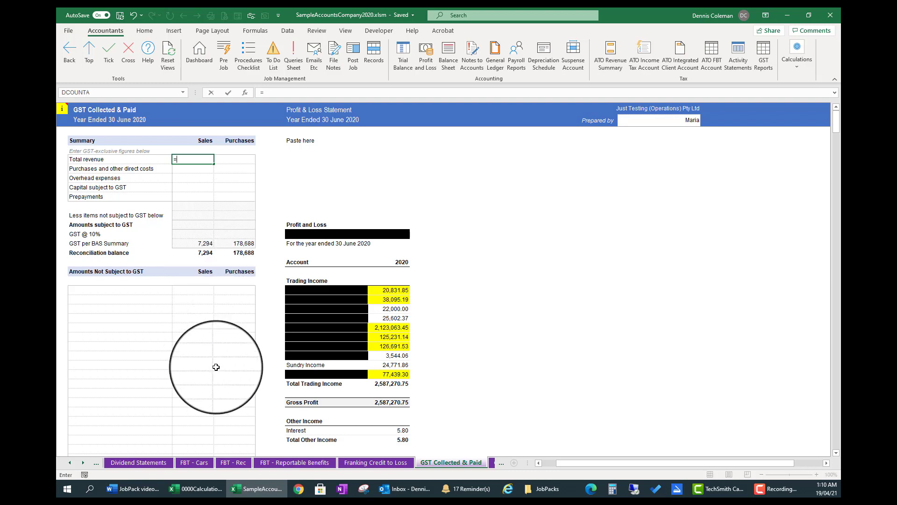
click(391, 384)
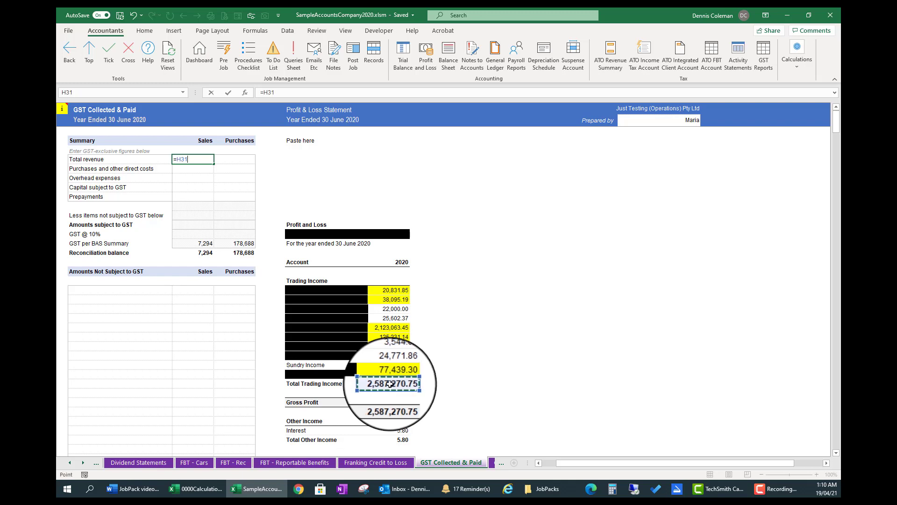
key(Return)
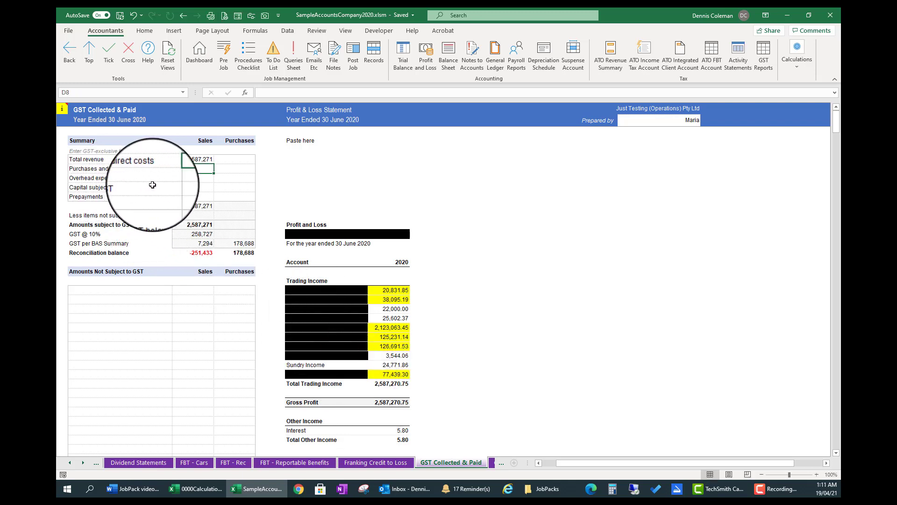
Step: Link the Purchases figure for Overhead expenses in the GST summary to Total Operating Expenses with =H74
click(233, 177)
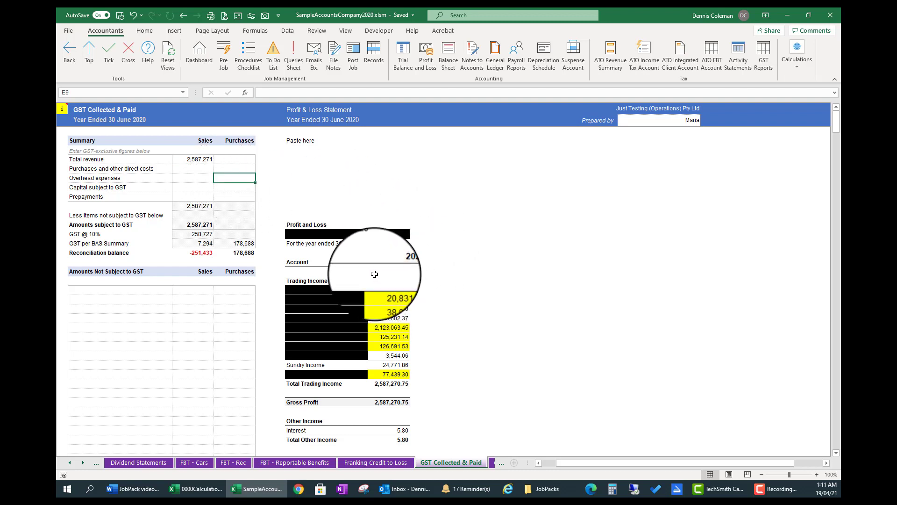
scroll(392, 308, down, 2)
text(=)
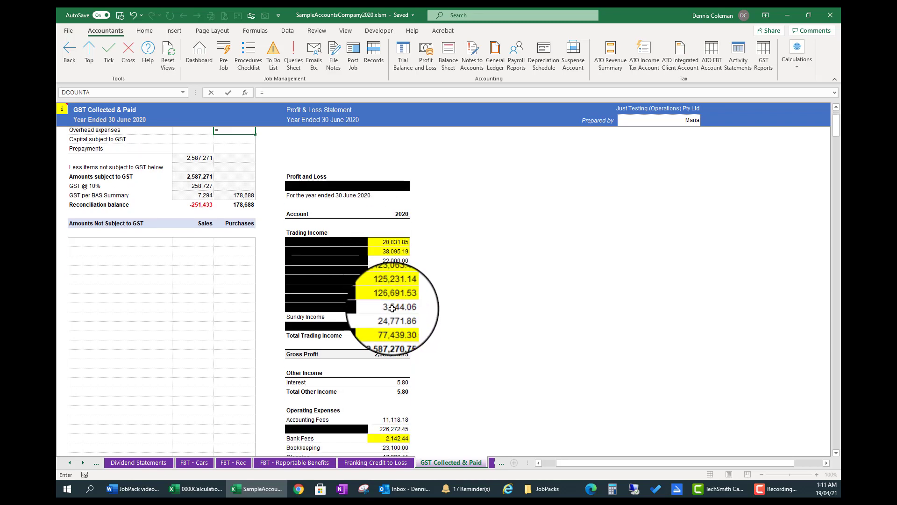
scroll(392, 308, down, 15)
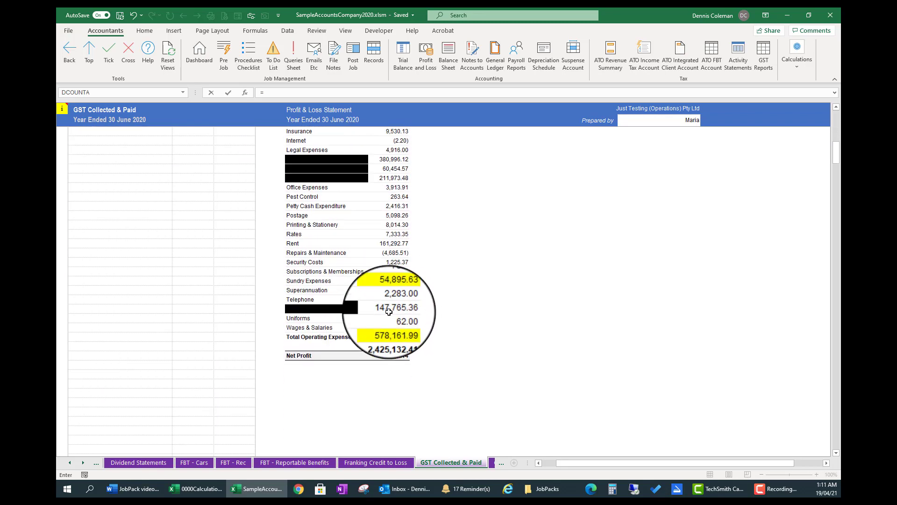
scroll(388, 311, down, 1)
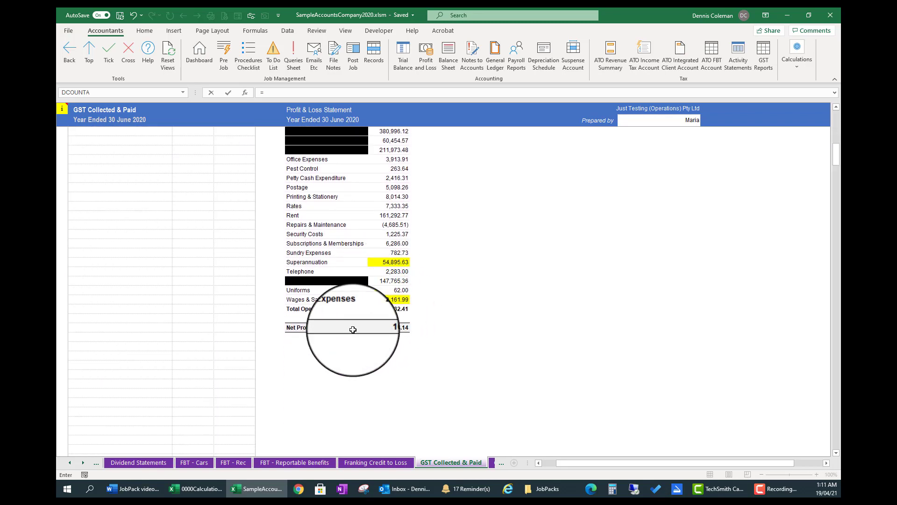
click(387, 309)
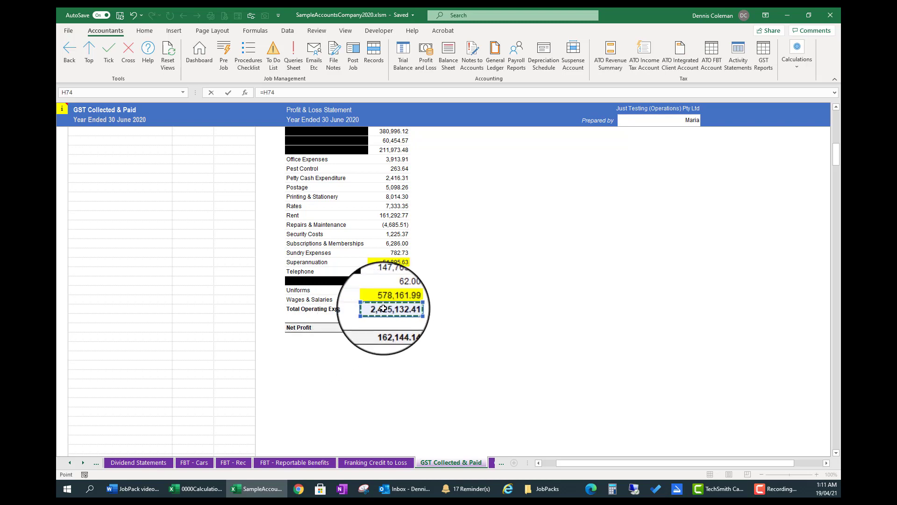
key(Escape)
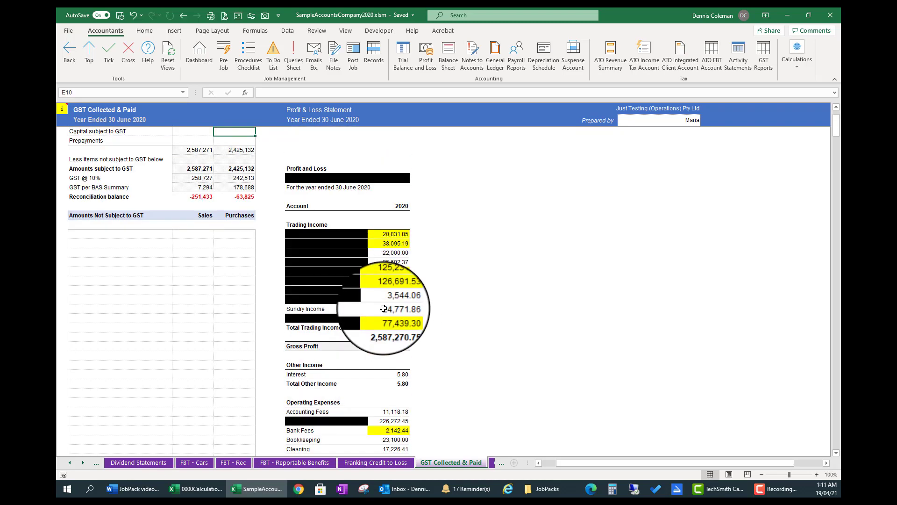
scroll(388, 309, up, 2)
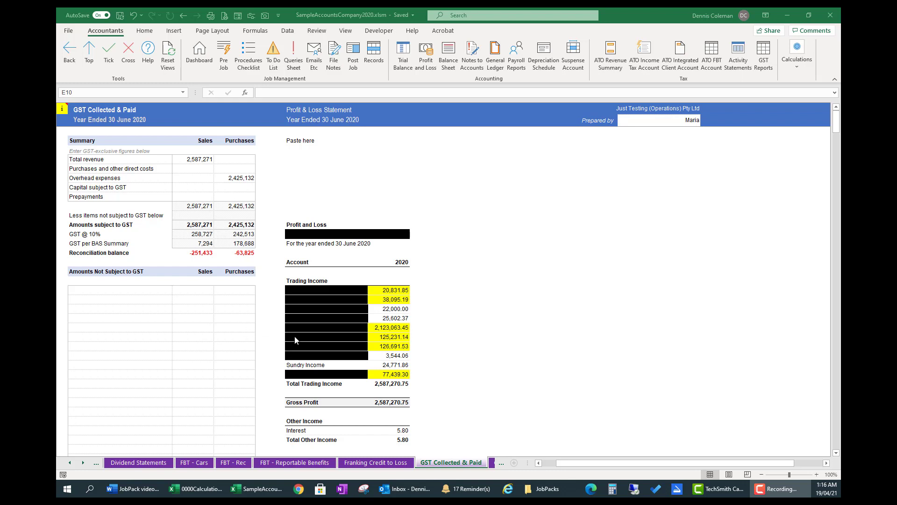
Step: Link the first Sales entry under Amounts Not Subject to GST, cell D21, to the first Trading Income amount with =H21
scroll(278, 337, down, 1)
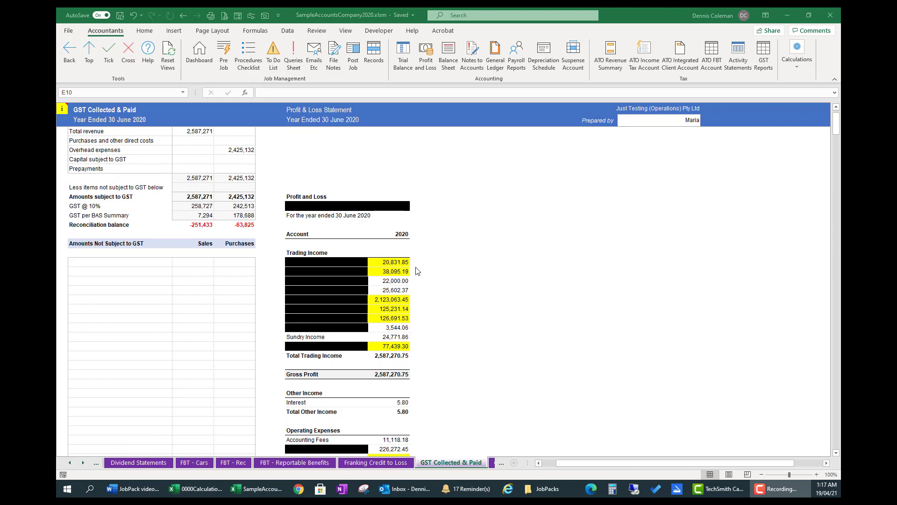
click(191, 263)
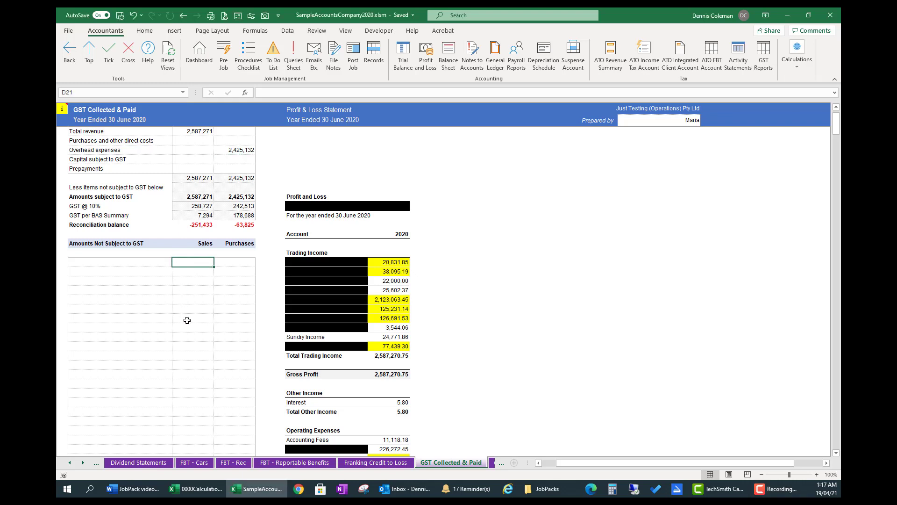
text(=)
key(Right)
key(Right)
key(Right)
key(Right)
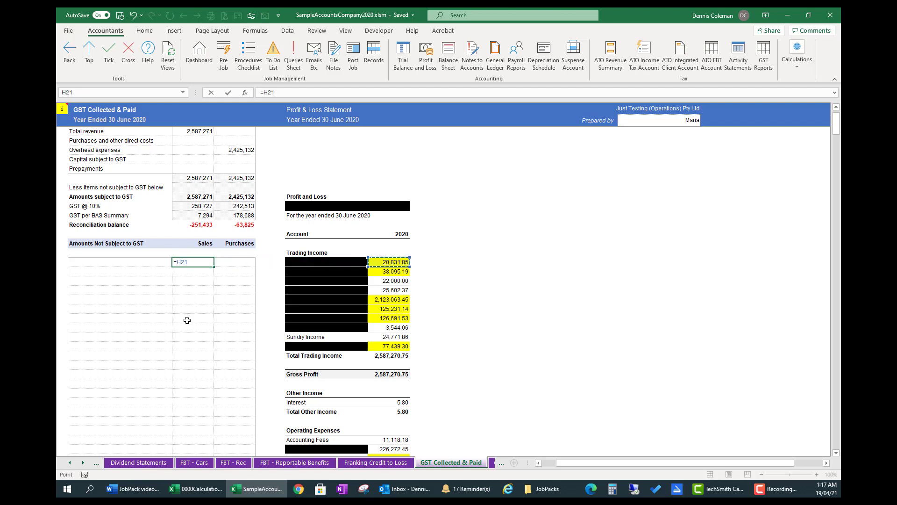
key(Return)
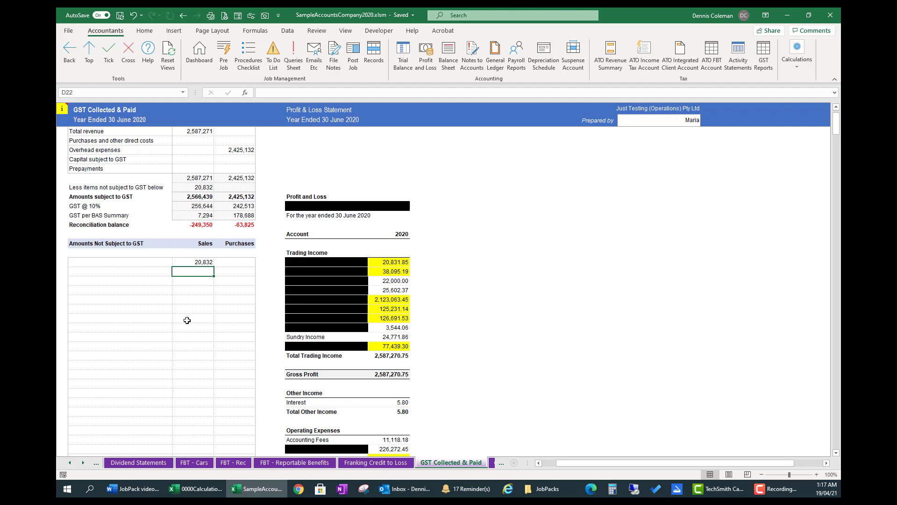
Step: Link the second Sales entry under Amounts Not Subject to GST to the second Trading Income amount with =H22, and move to cell D25
text(=)
key(Right)
key(Right)
key(Right)
key(Right)
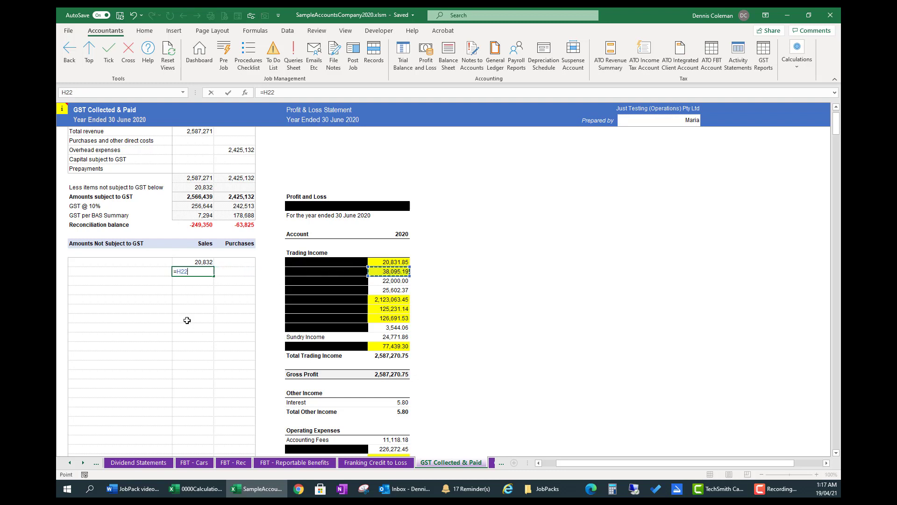
key(Return)
key(Return)
key(Return)
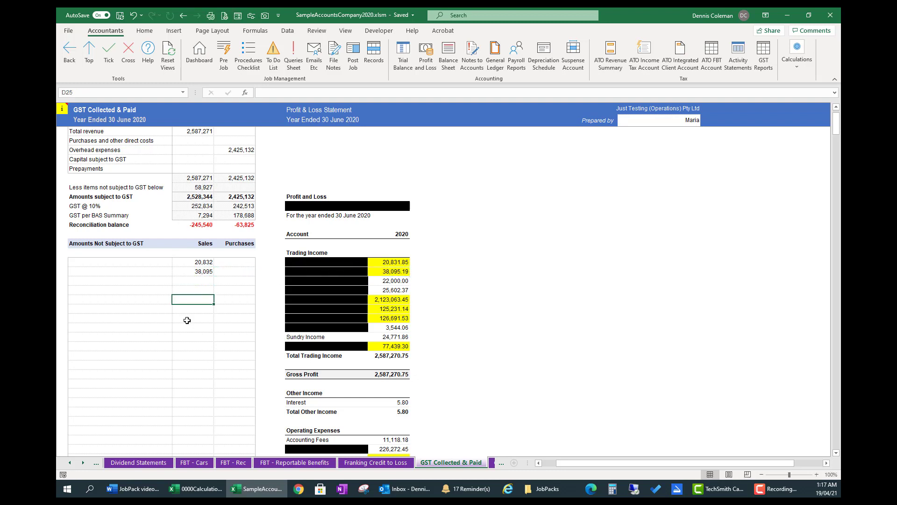
Step: Link the Sales entry in D25 under Amounts Not Subject to GST to the fifth Trading Income amount with =H25
text(=)
key(Right)
key(Right)
key(Right)
key(Right)
key(Right)
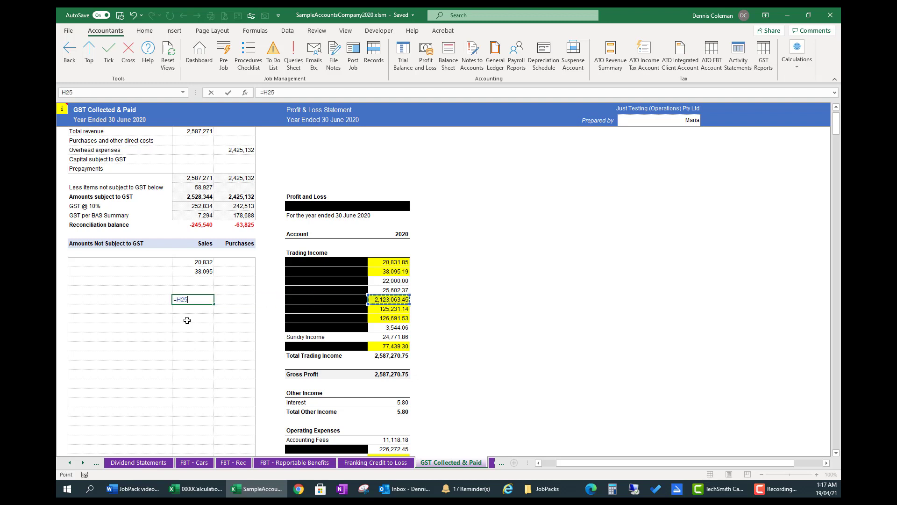
key(Left)
key(Return)
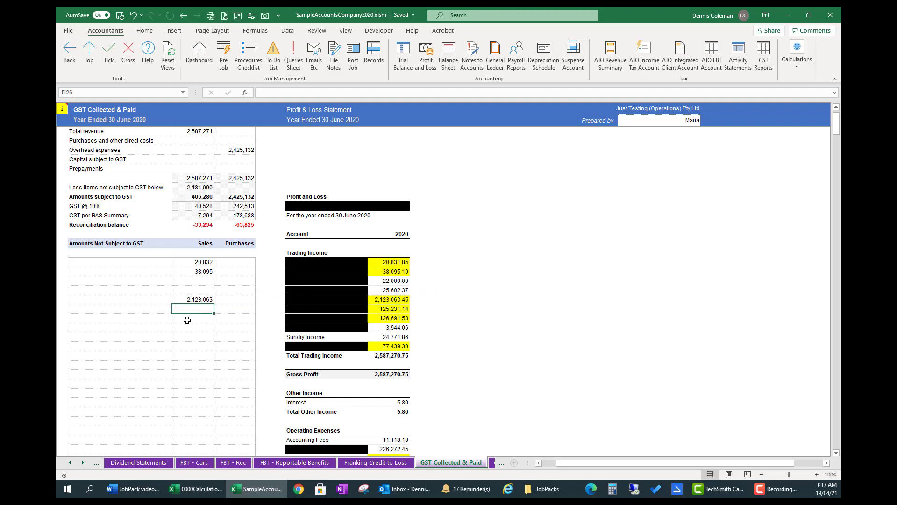
Step: Link the Sales entry in D26 to the highlighted sixth Trading Income amount with =H26
text(=)
key(Right)
key(Right)
key(Right)
key(Right)
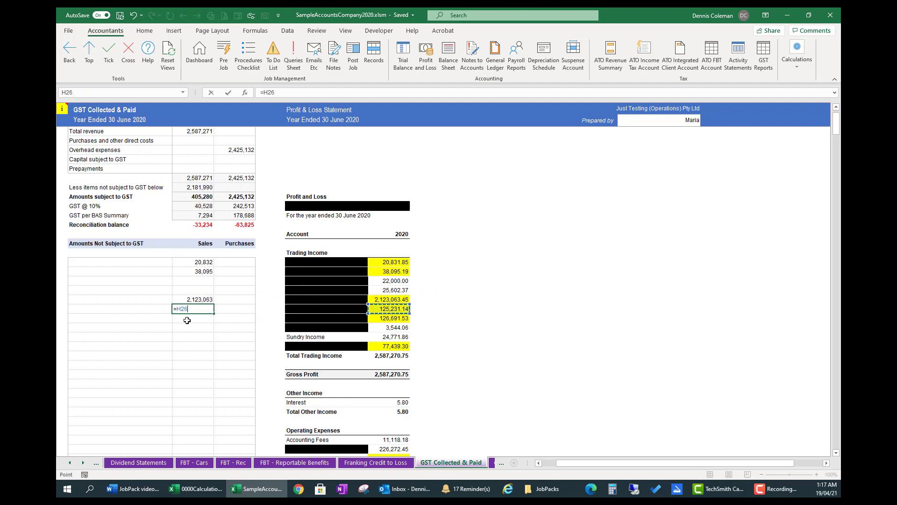
key(Return)
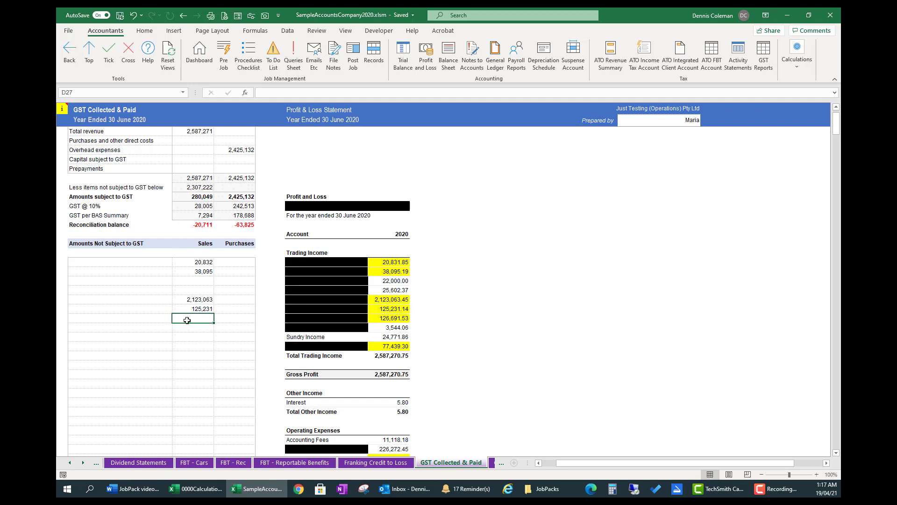
Step: Link the Sales entry in D27 to the highlighted seventh Trading Income amount with =H27
text(=)
key(Right)
key(Right)
key(Right)
key(Right)
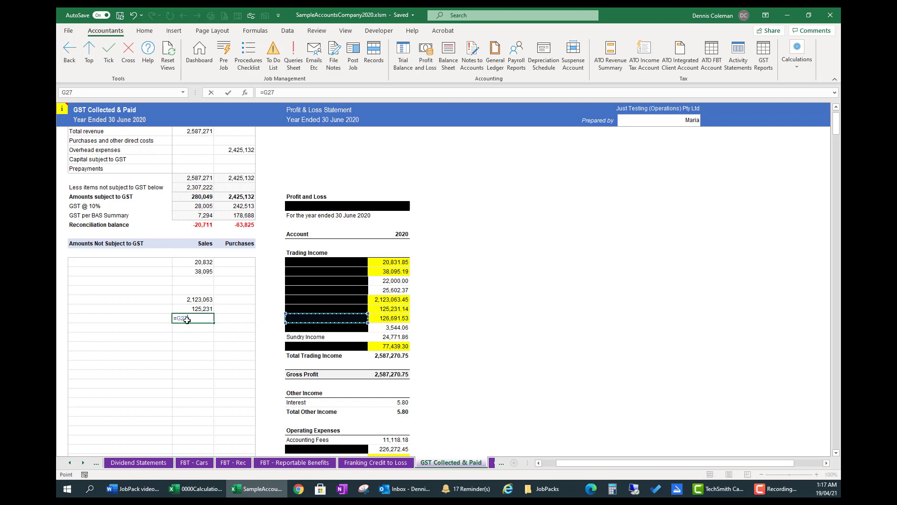
key(Return)
Step: Link the Sales entry in D30 to the highlighted Trading Income amount just below Sundry Income with =H30
key(Down)
key(Down)
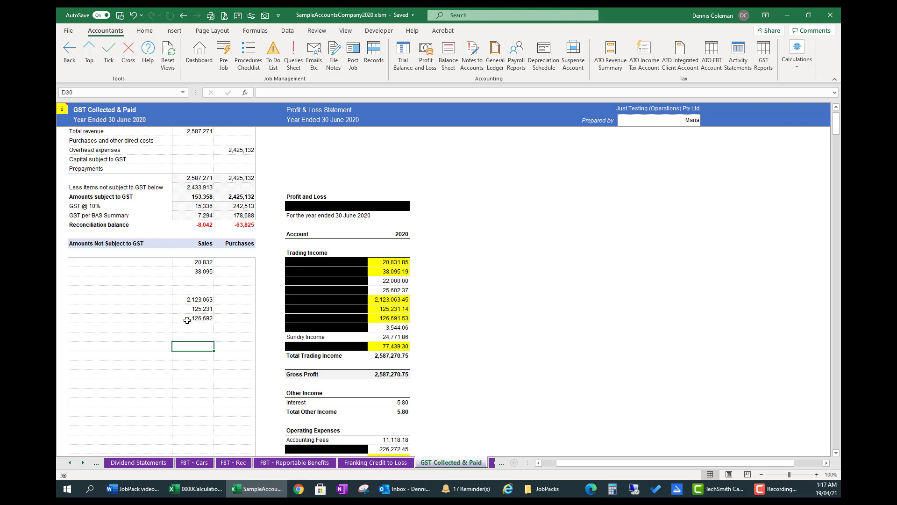
text(=)
key(Right)
key(Right)
key(Right)
key(Right)
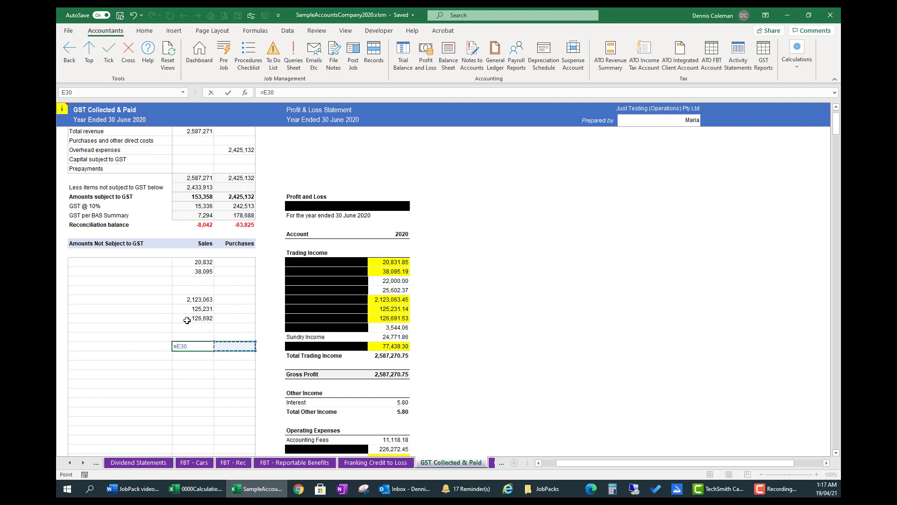
key(Return)
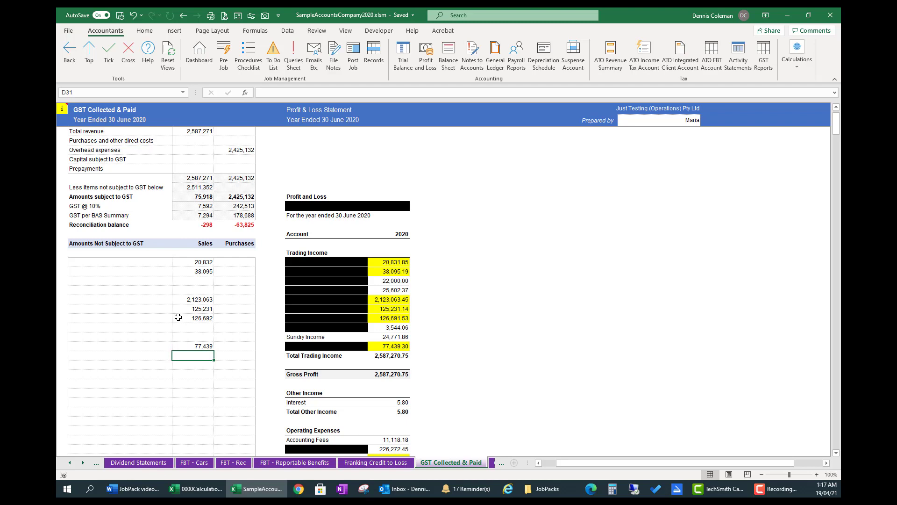
Step: Link the Purchases entry in E42 under Amounts Not Subject to GST to the Bank Fees amount with =H42
scroll(220, 324, down, 3)
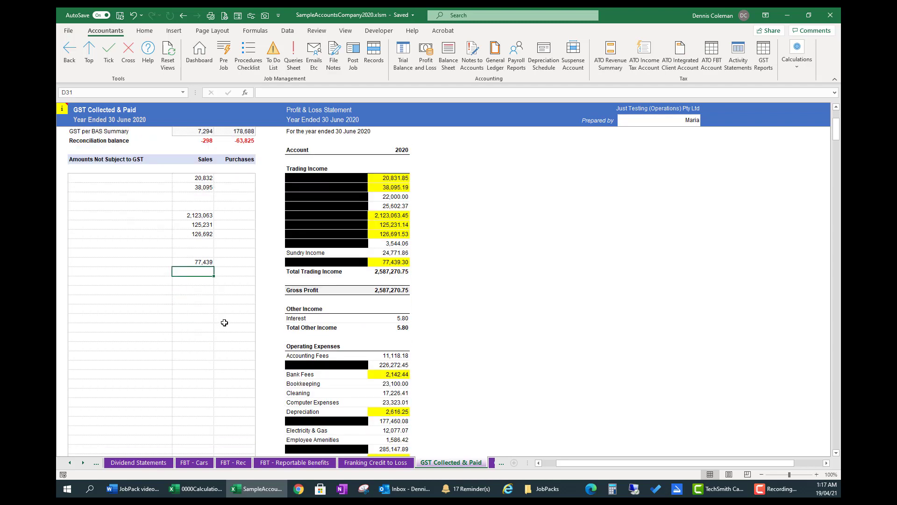
scroll(224, 323, down, 2)
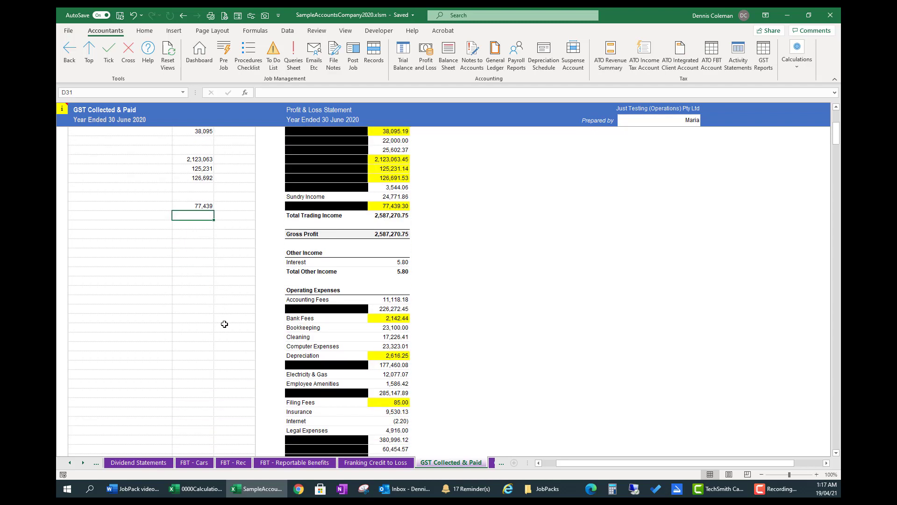
scroll(224, 324, down, 1)
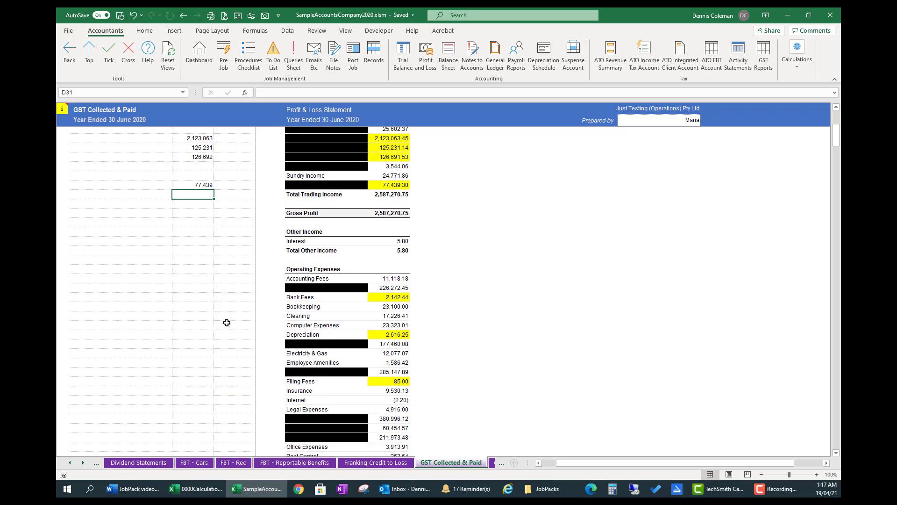
scroll(228, 318, up, 4)
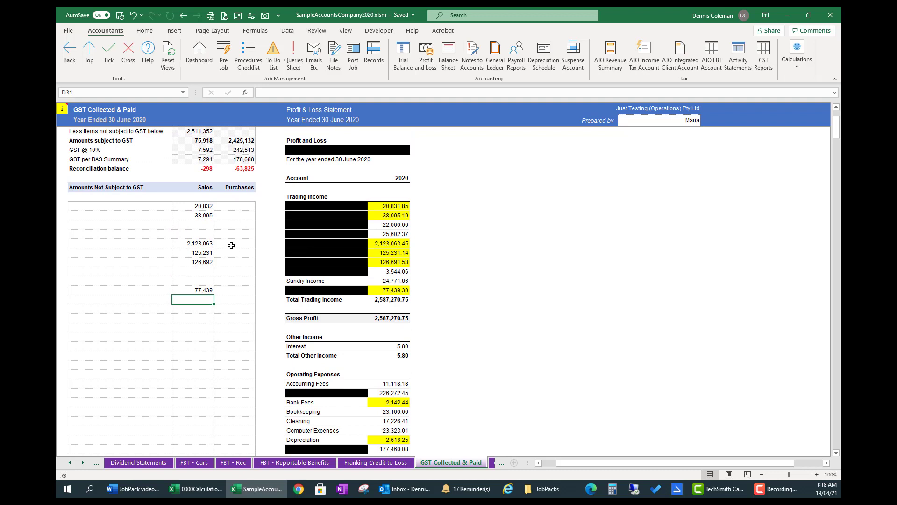
scroll(236, 253, down, 3)
scroll(235, 257, down, 1)
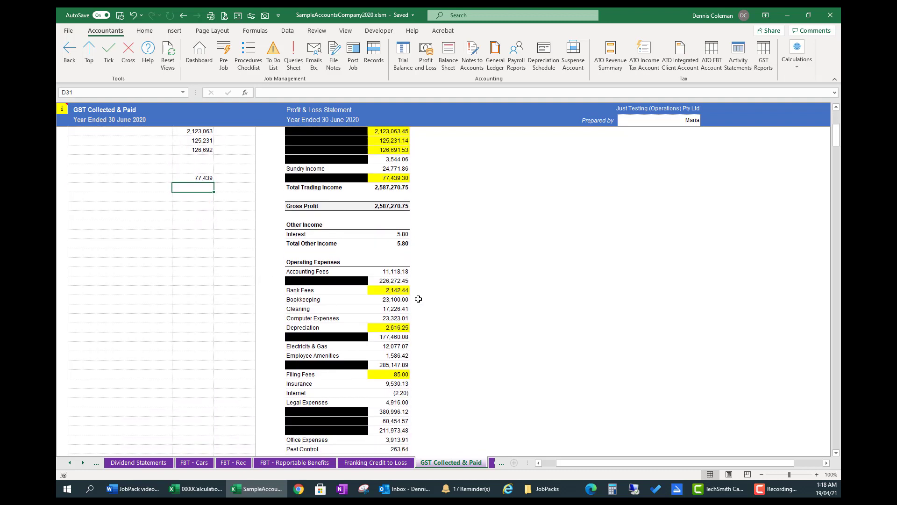
click(228, 289)
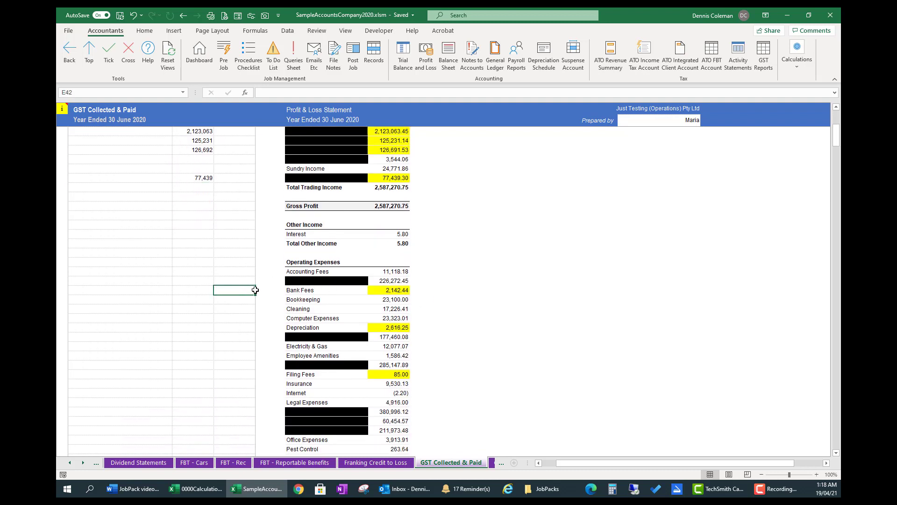
text(=)
key(Right)
key(Right)
key(Right)
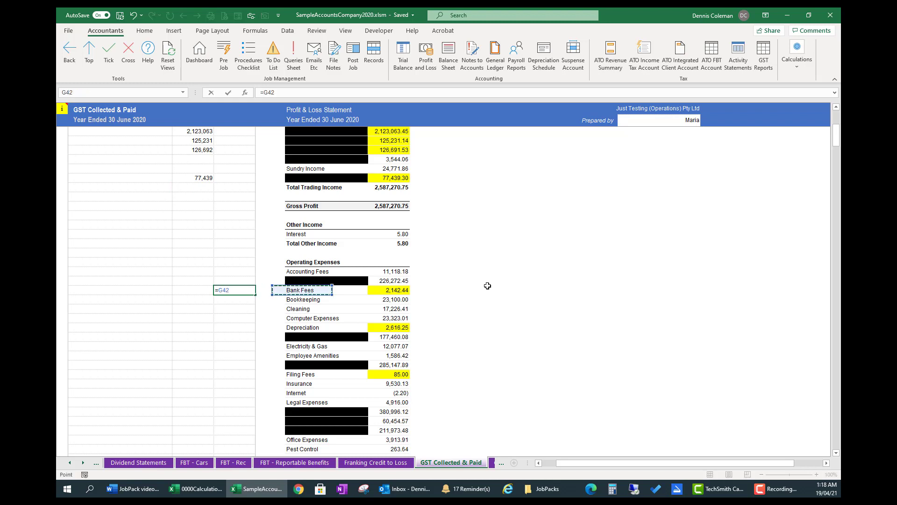
key(Return)
Step: Link the Purchases entry in E46 to the Depreciation amount with =H46
key(Return)
key(Return)
key(Return)
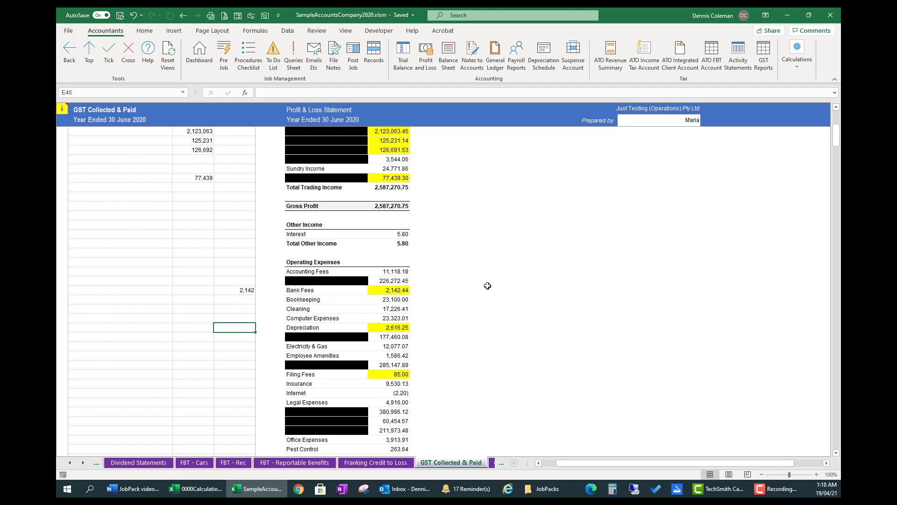
text(=)
key(Right)
key(Right)
key(Right)
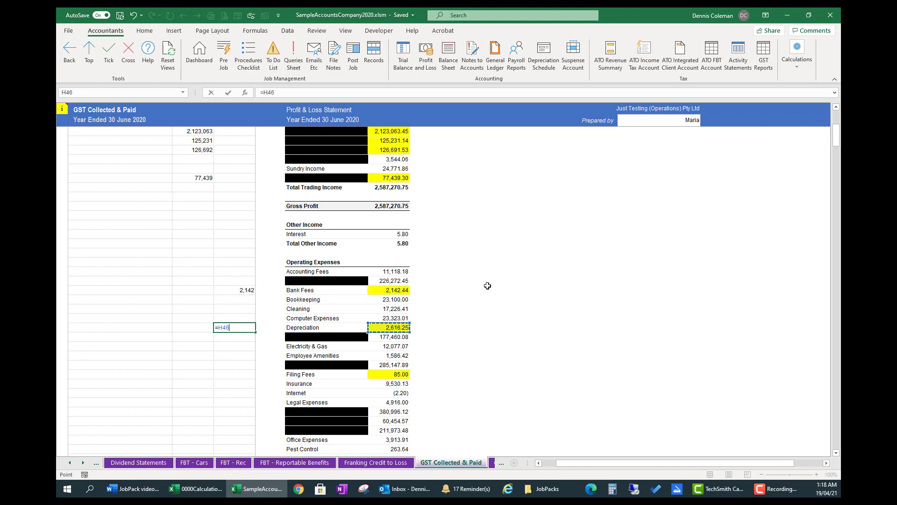
key(Return)
Step: Link the Purchases entry in E51 to the Filing Fees amount with =H51
key(Return)
key(Return)
key(Return)
key(Return)
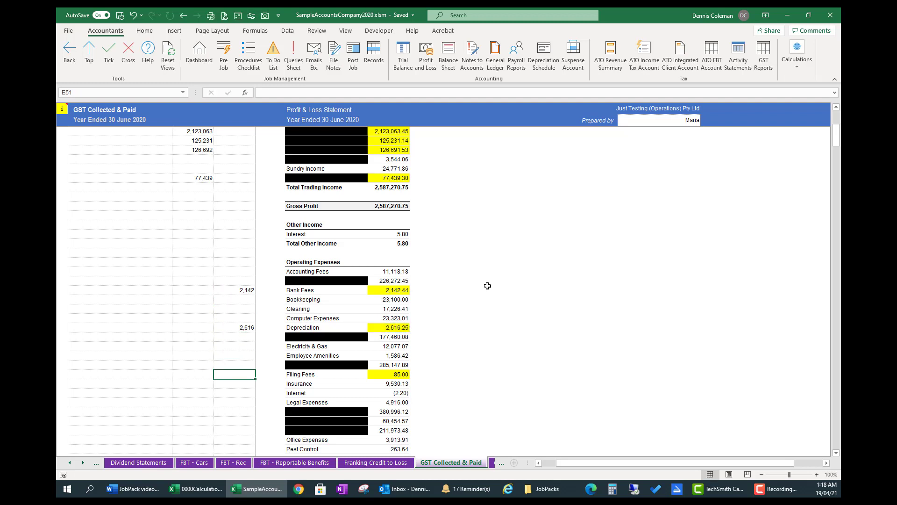
text(=)
key(Right)
key(Right)
key(Right)
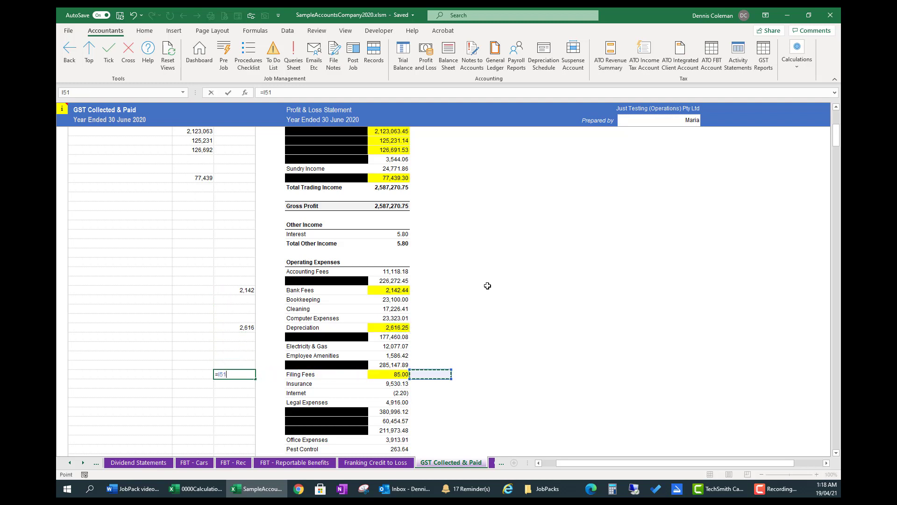
key(Return)
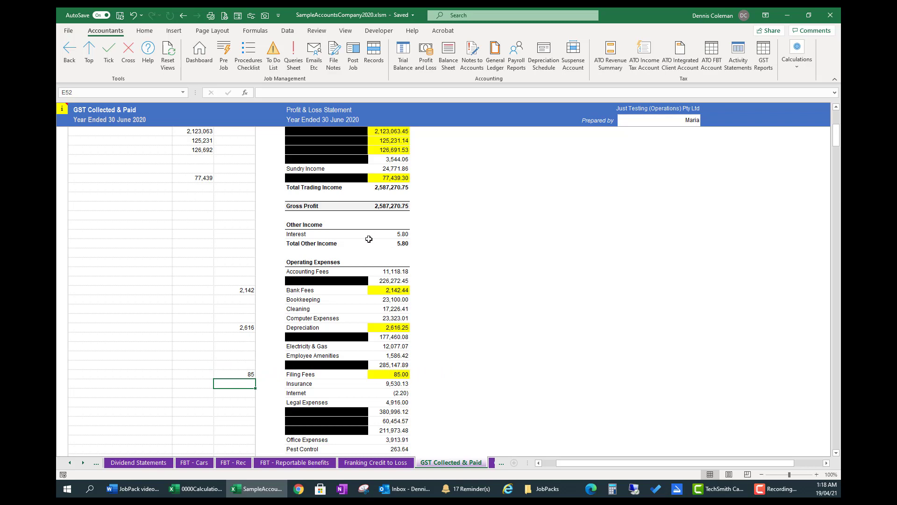
Step: Link the Purchases entry in E69 to the Superannuation amount with =H69
scroll(365, 277, down, 1)
scroll(365, 276, down, 8)
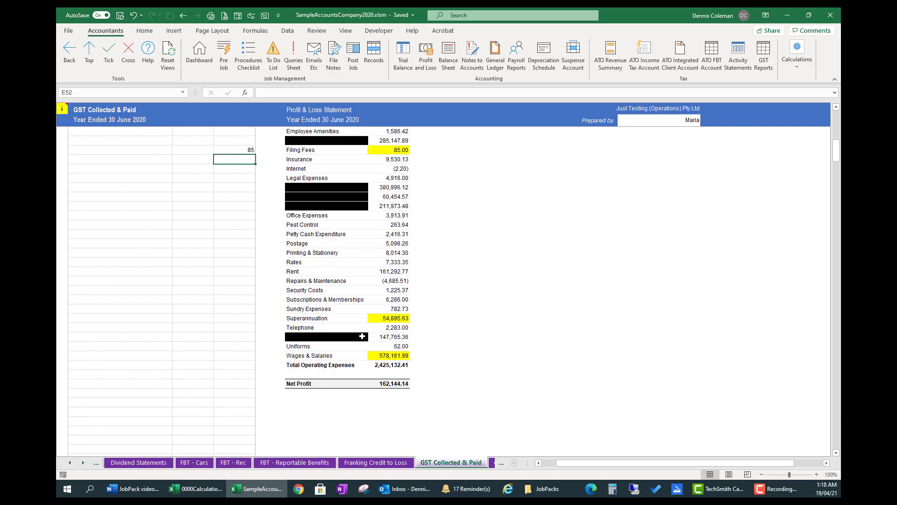
click(239, 319)
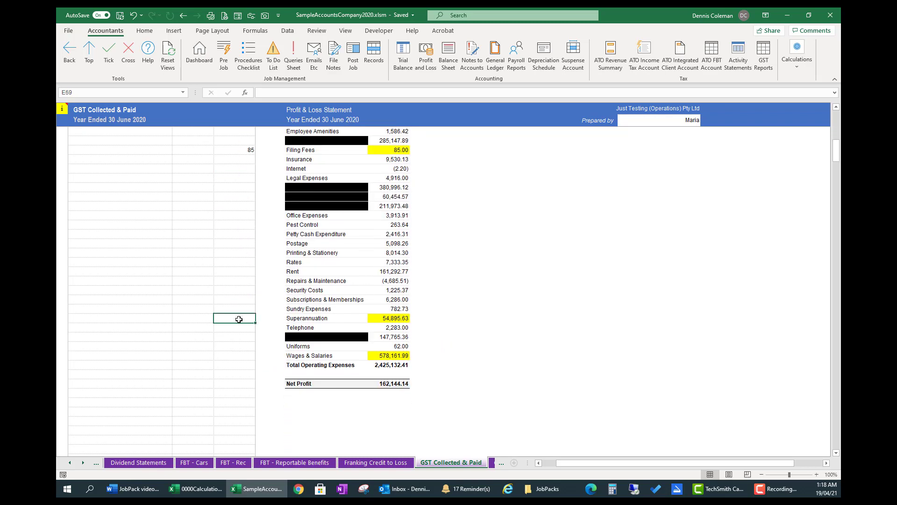
text(=)
key(Right)
key(Right)
key(Right)
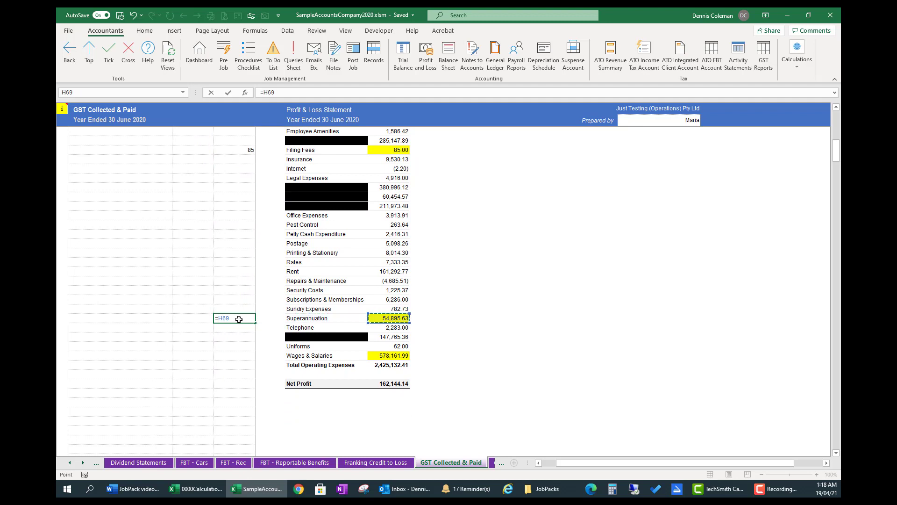
key(Return)
Step: Link the Purchases entry in E73 to the Wages & Salaries amount with =H73, and return to the top of the sheet
key(Down)
key(Down)
key(Down)
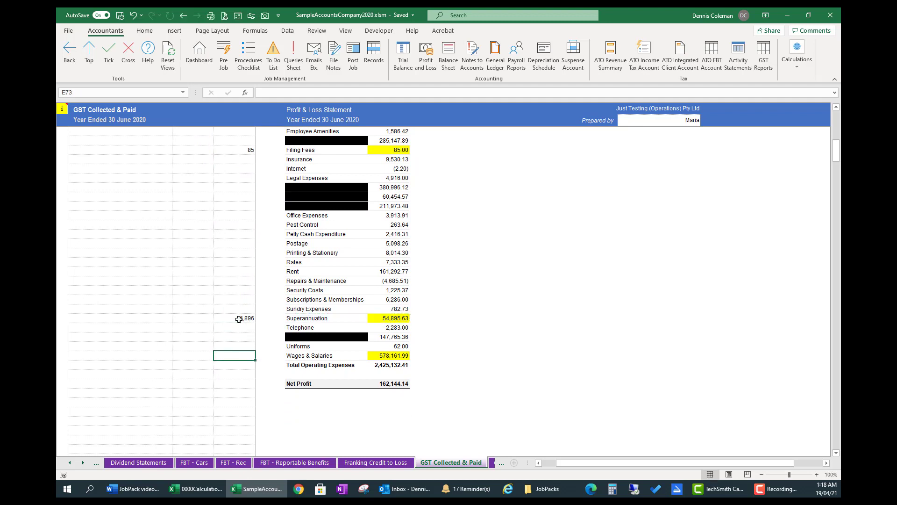
text(=)
key(Right)
key(Right)
key(Right)
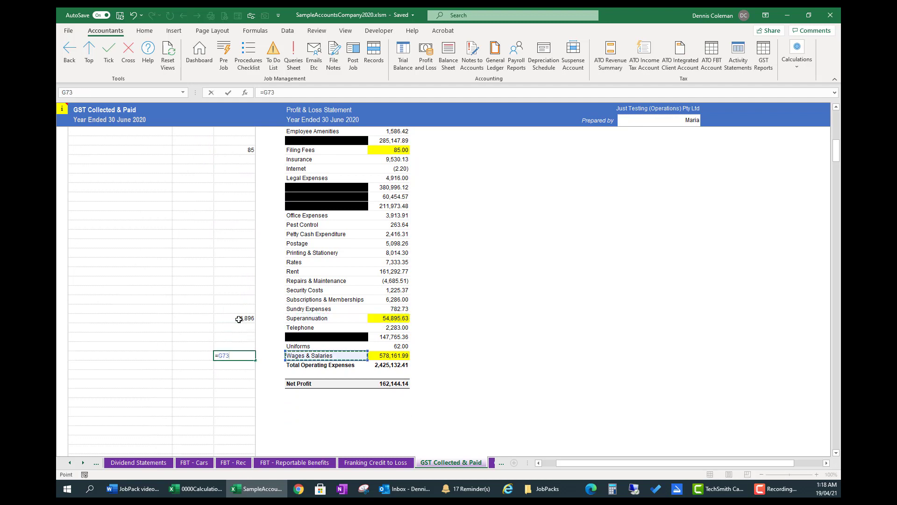
key(Return)
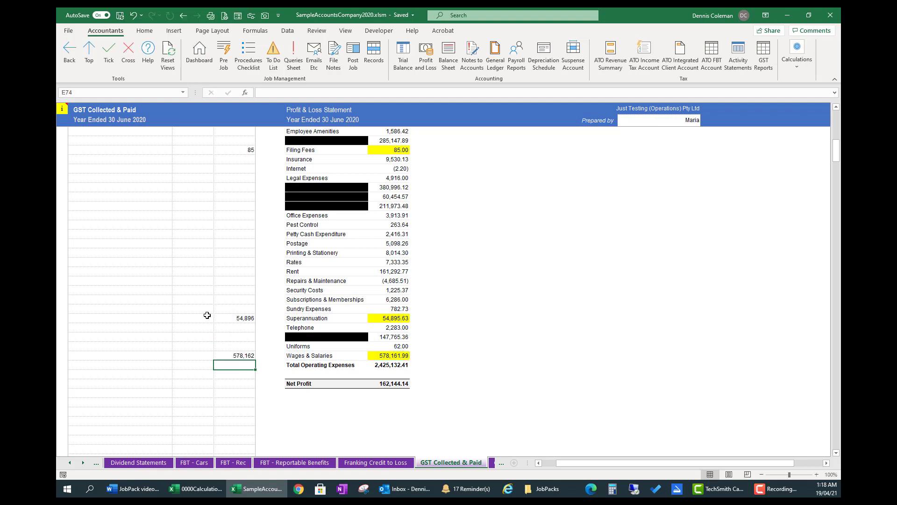
click(91, 53)
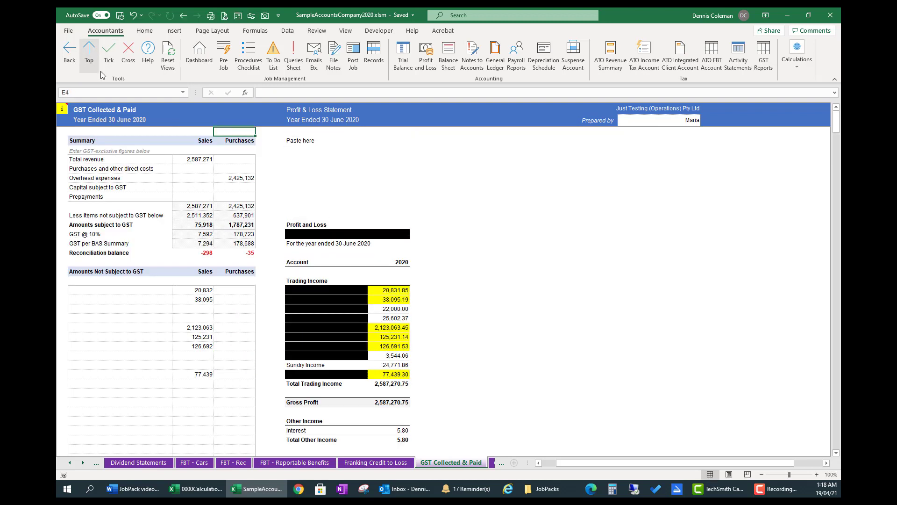